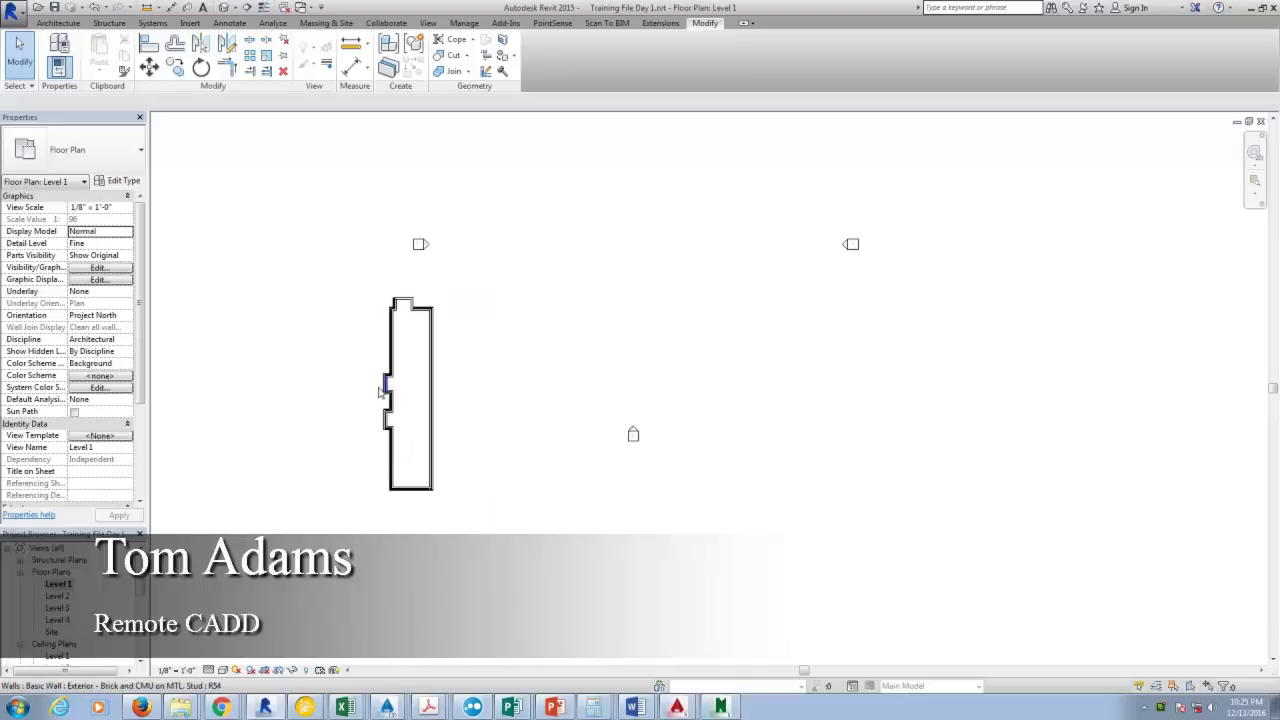
scroll(458, 320, "up", 4)
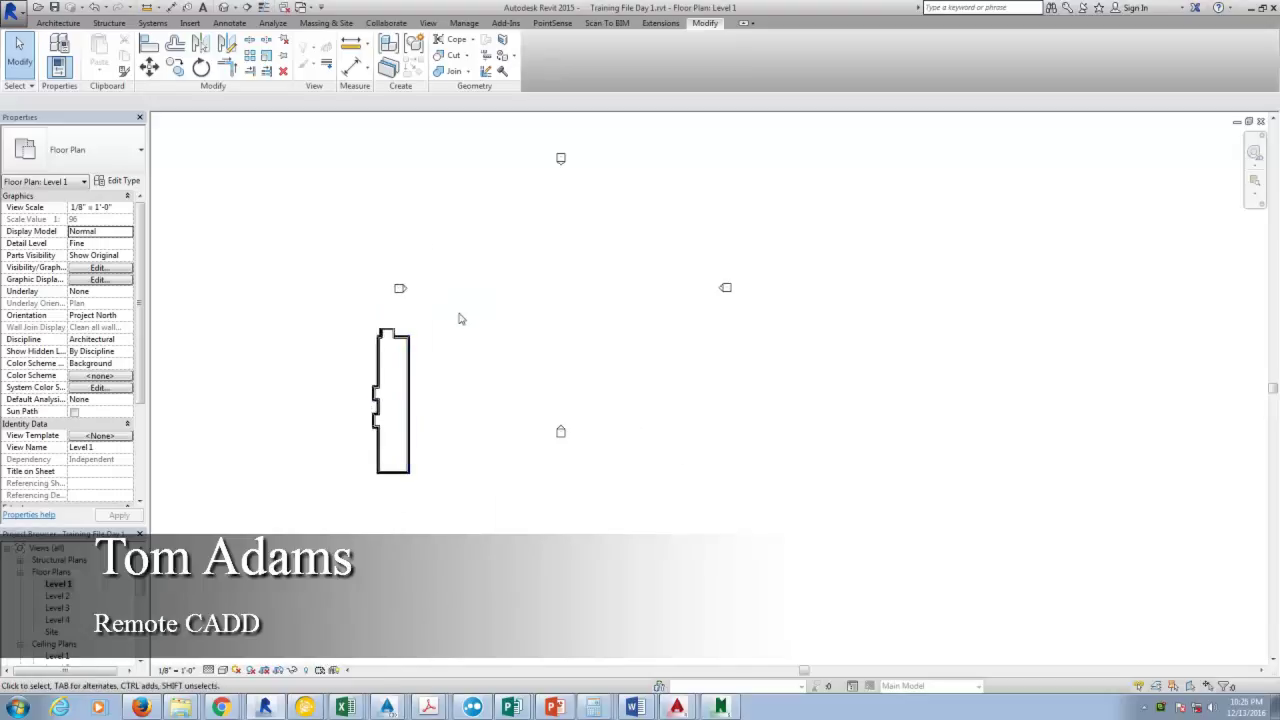
scroll(425, 300, "down", 2)
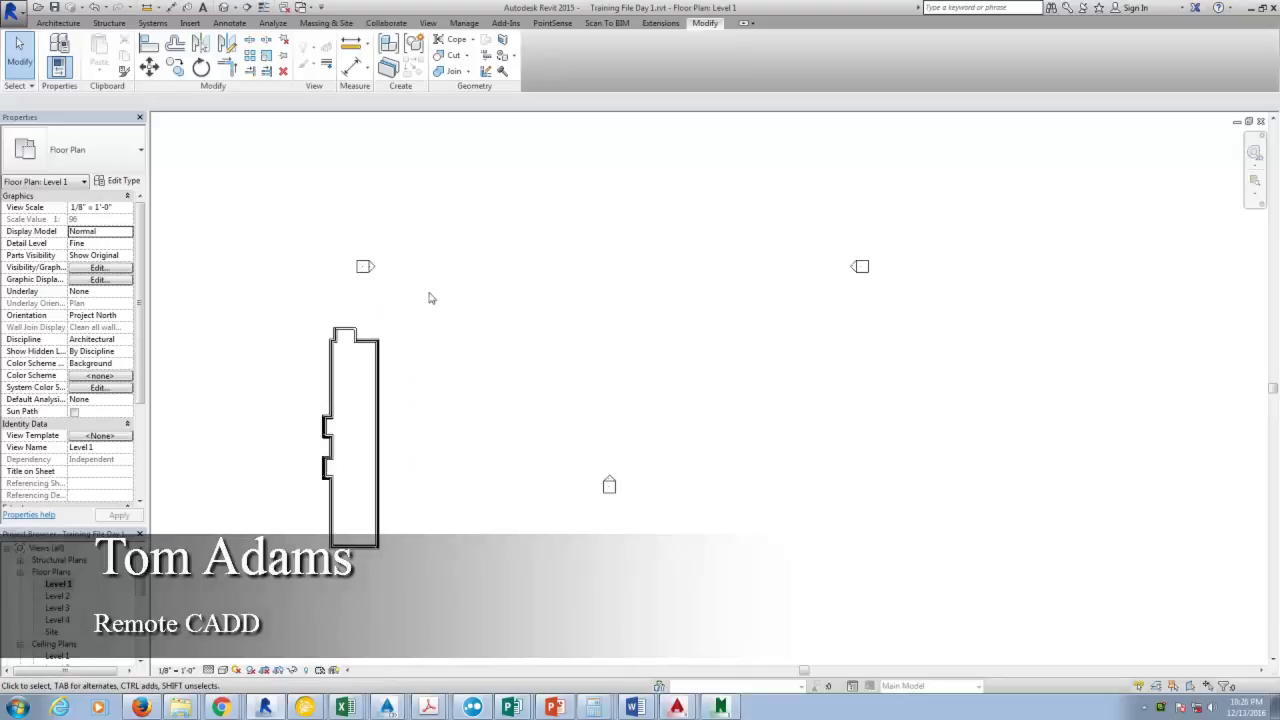
scroll(380, 343, "down", 2)
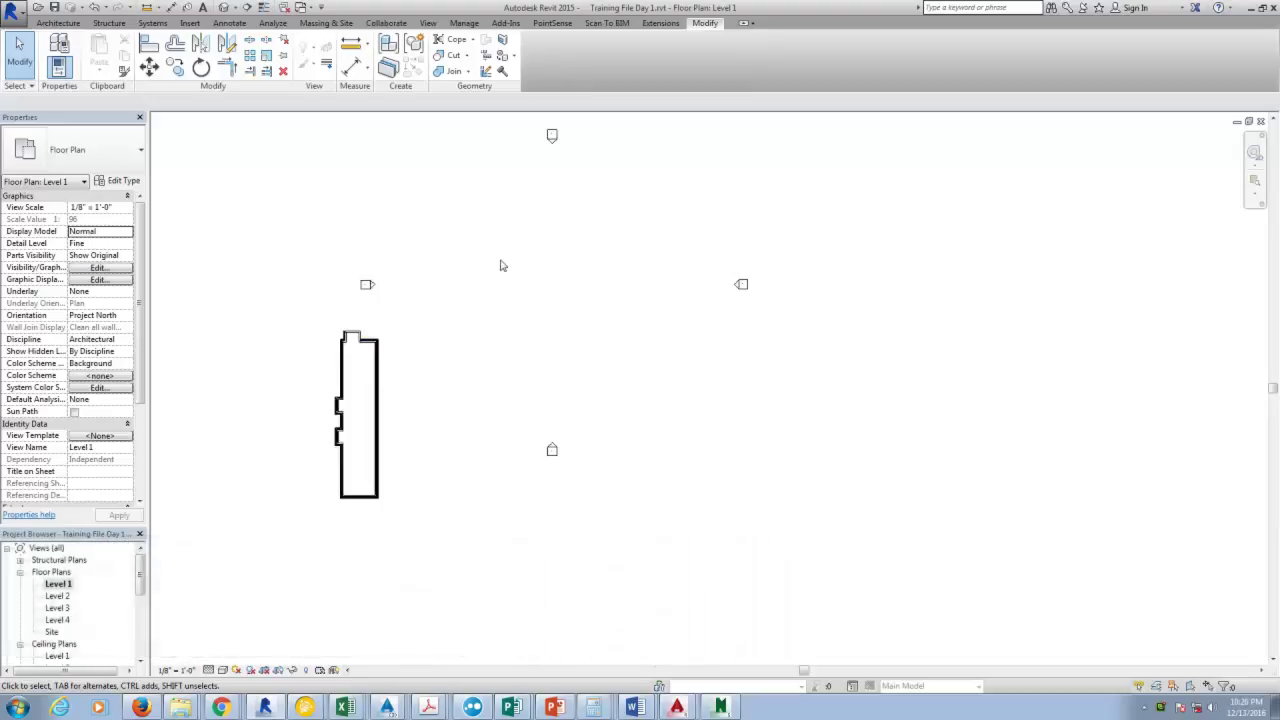
scroll(393, 331, "down", 1)
scroll(557, 231, "up", 1)
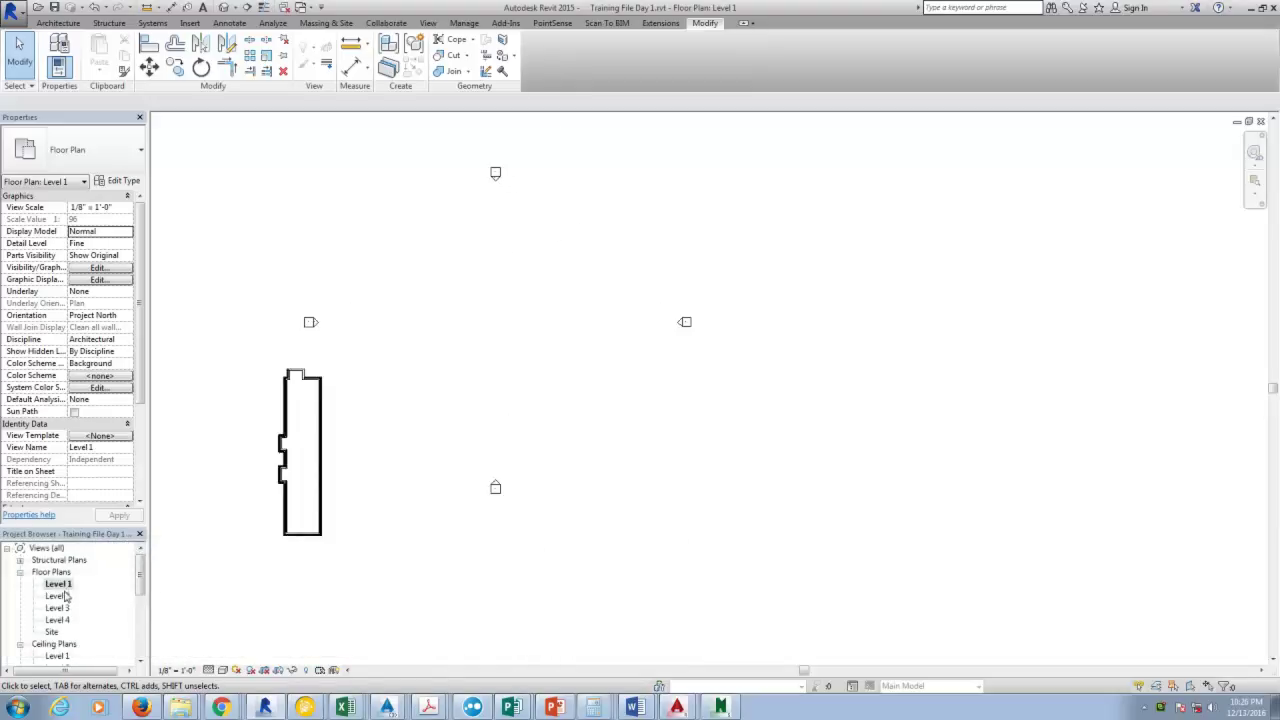
Try constraining the tops of all the building walls up to Level 2 in the Level 1 floor plan.
left_click_drag(350, 349, 220, 623)
left_click_drag(350, 349, 239, 570)
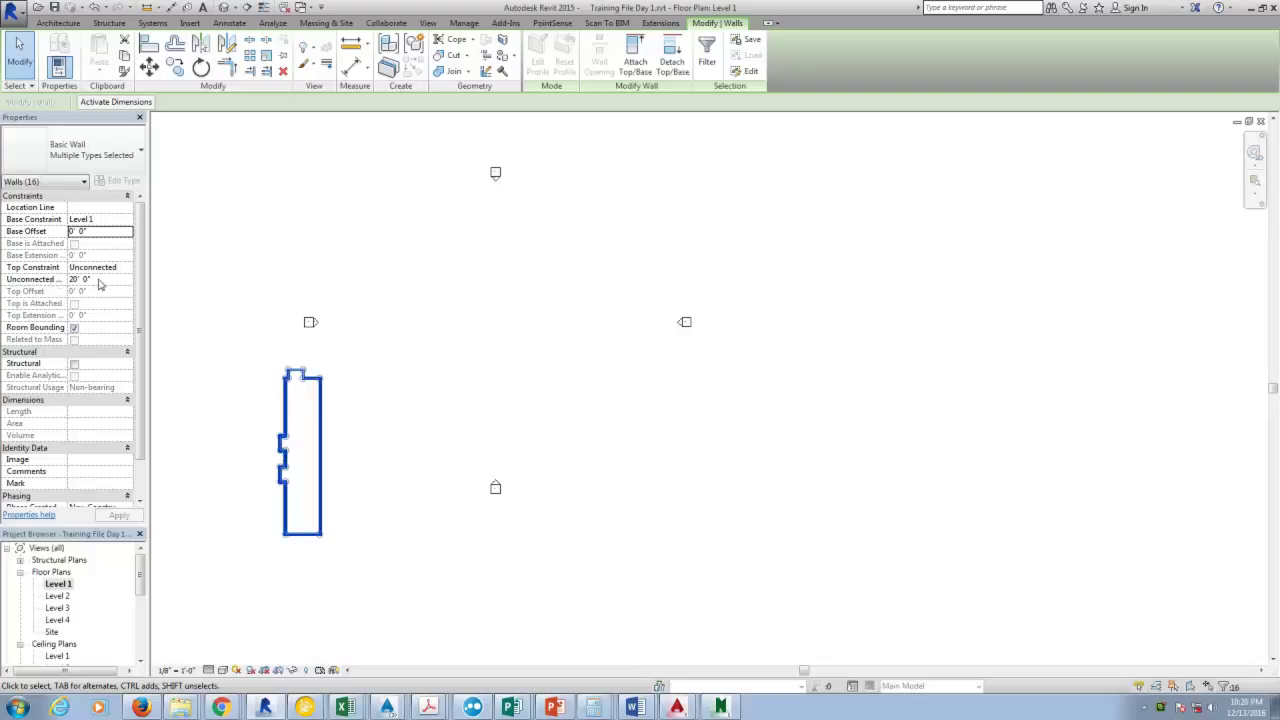
left_click(96, 279)
left_click(100, 267)
left_click(127, 267)
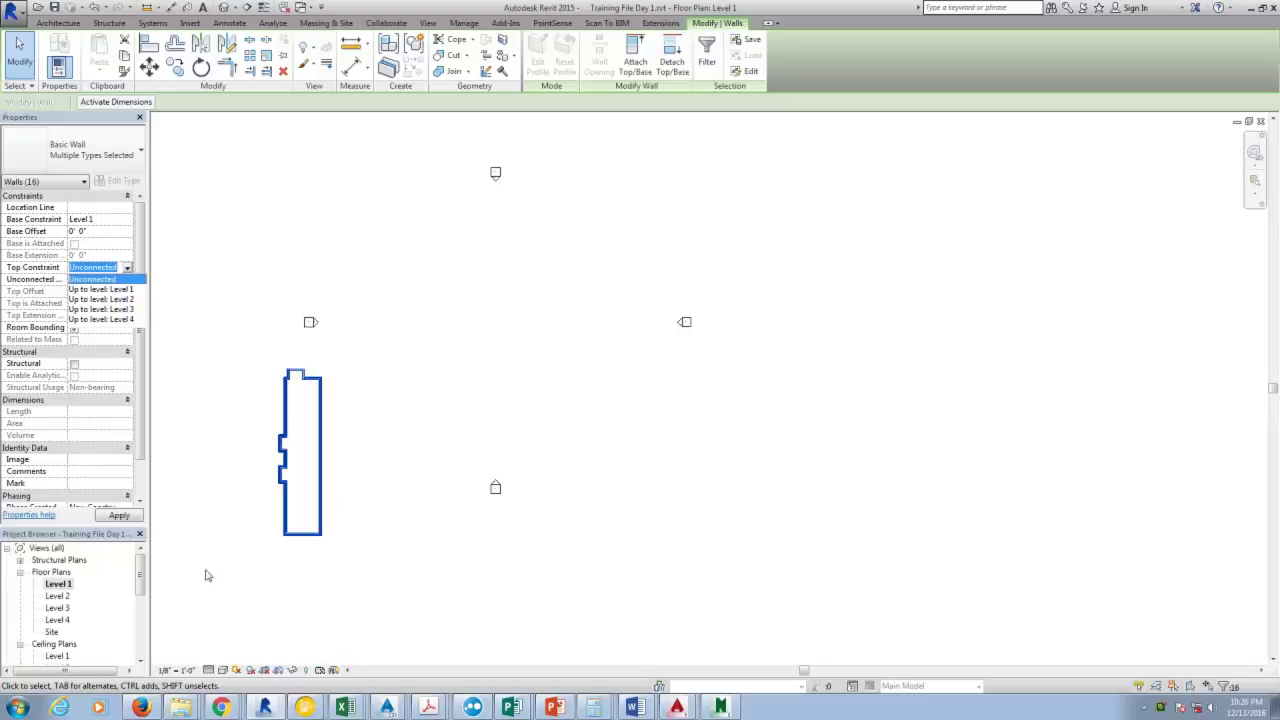
left_click(124, 302)
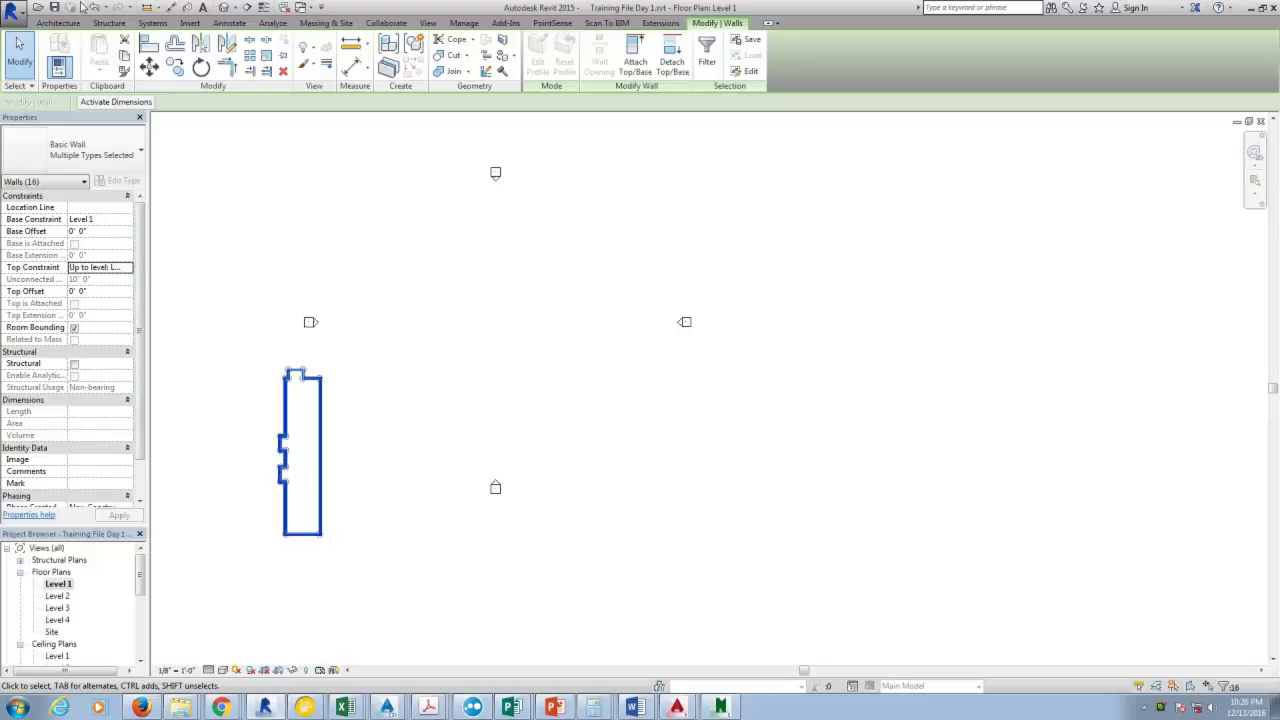
left_click(316, 245)
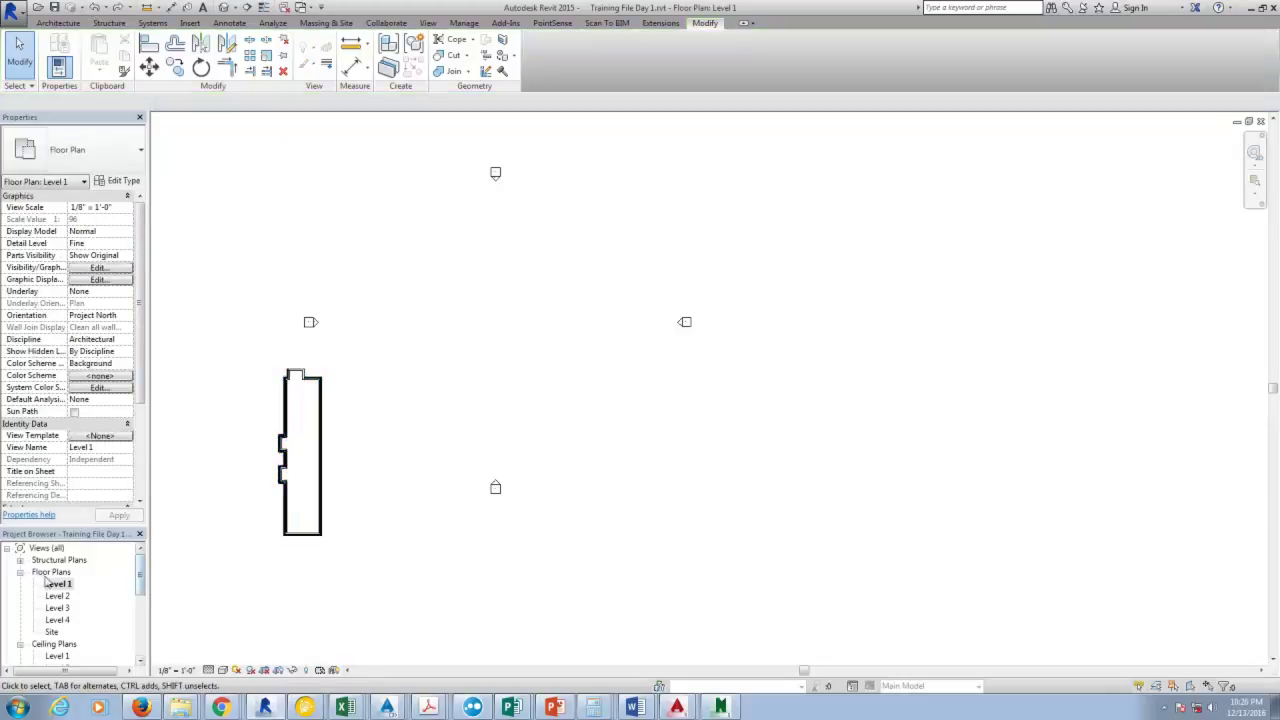
Open the East building elevation view.
left_click(143, 570)
left_click_drag(143, 570, 137, 615)
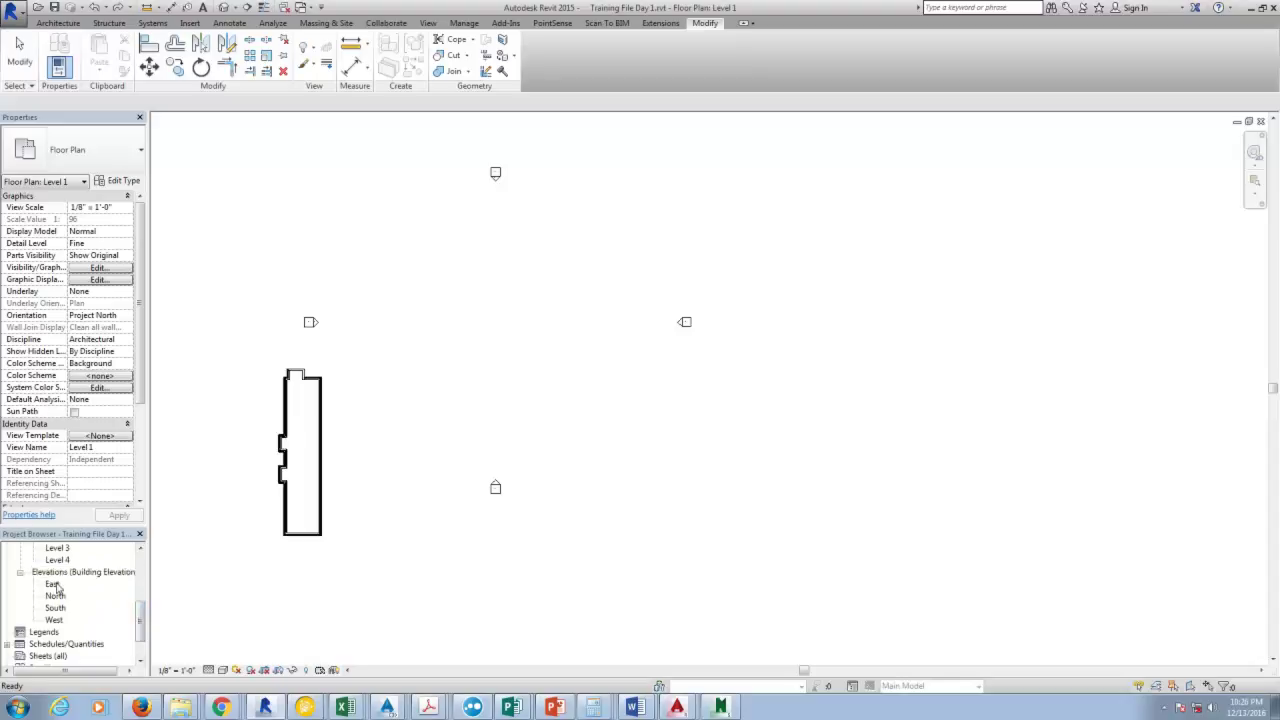
left_click(54, 586)
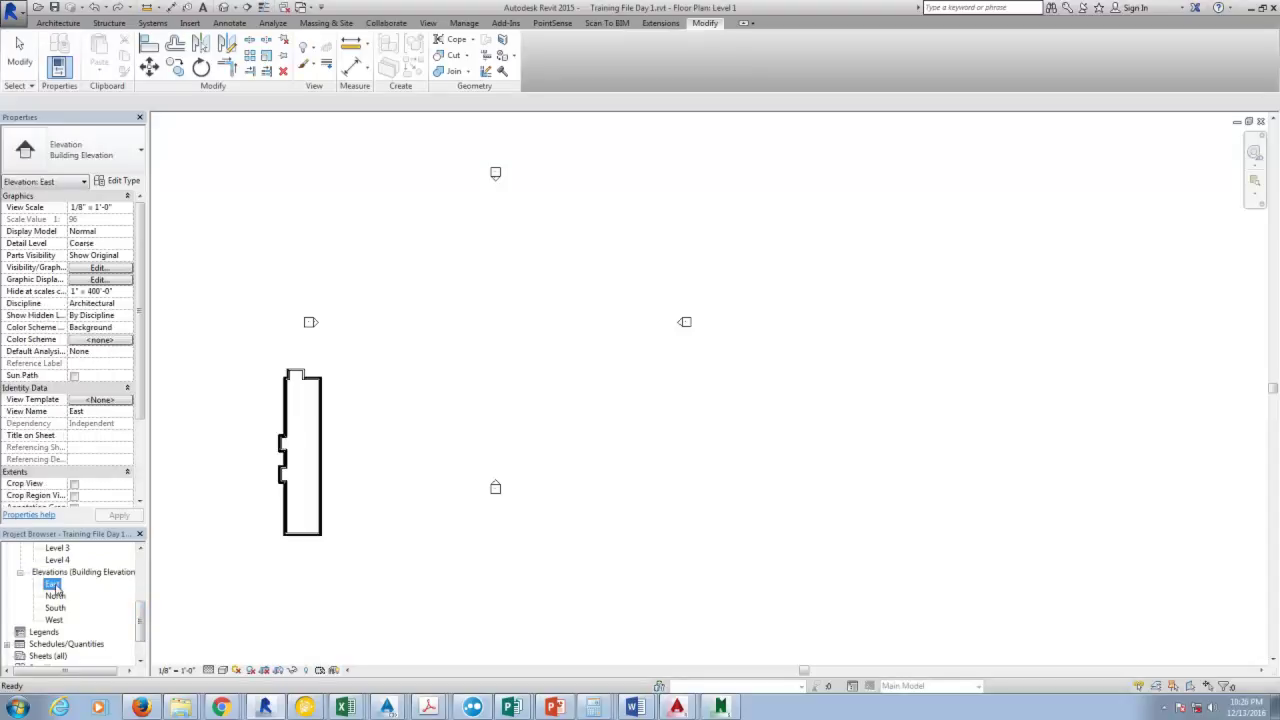
double_click(54, 586)
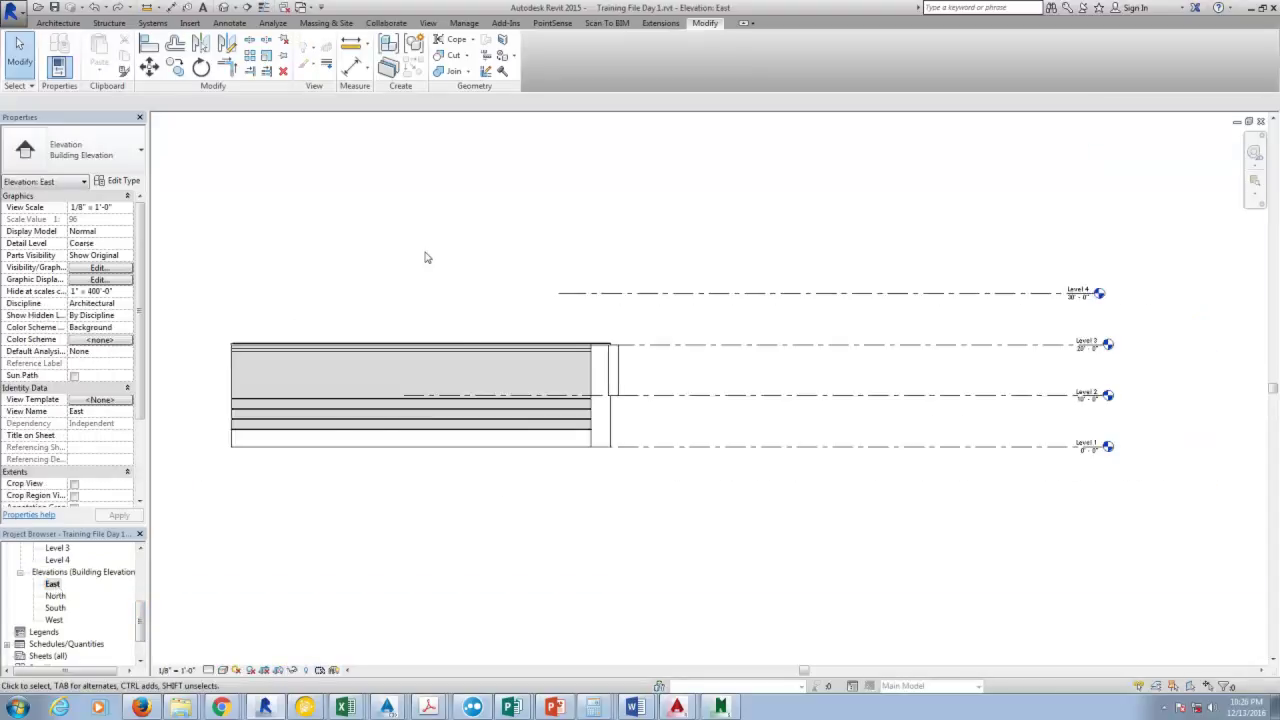
scroll(586, 371, "up", 1)
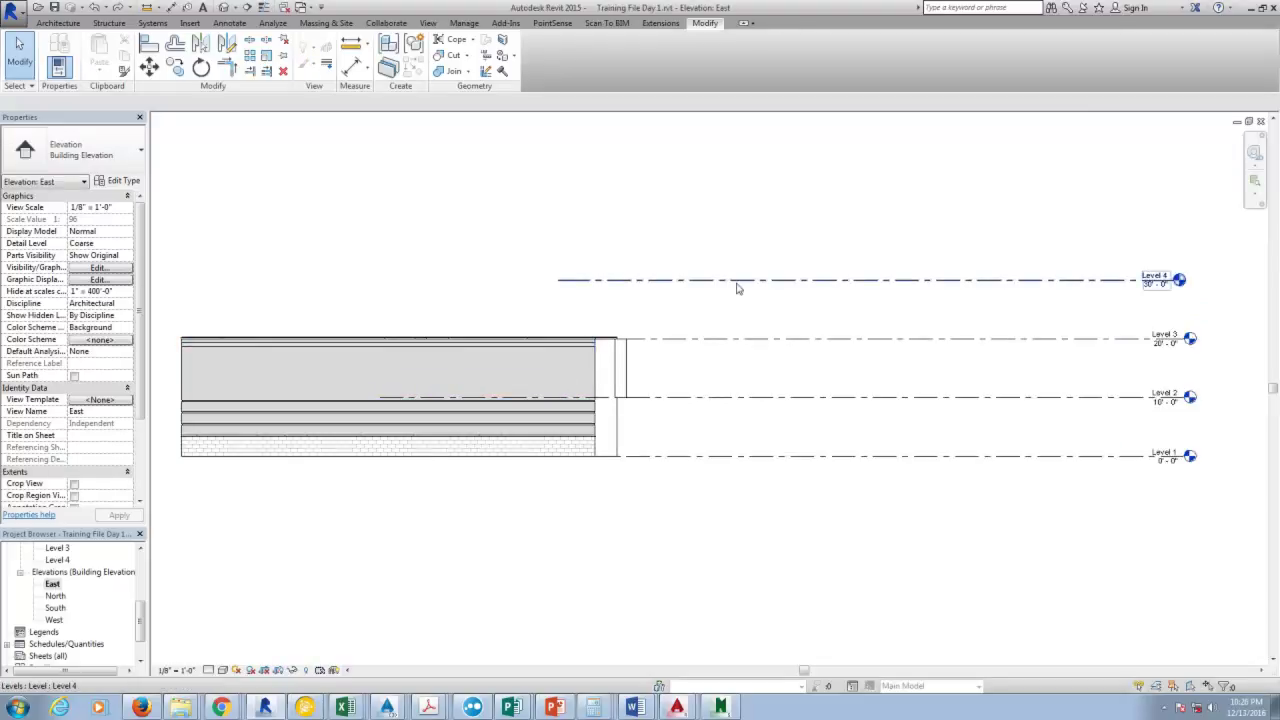
Move the Level 3 line up to an elevation of about 23' 6".
left_click(737, 285)
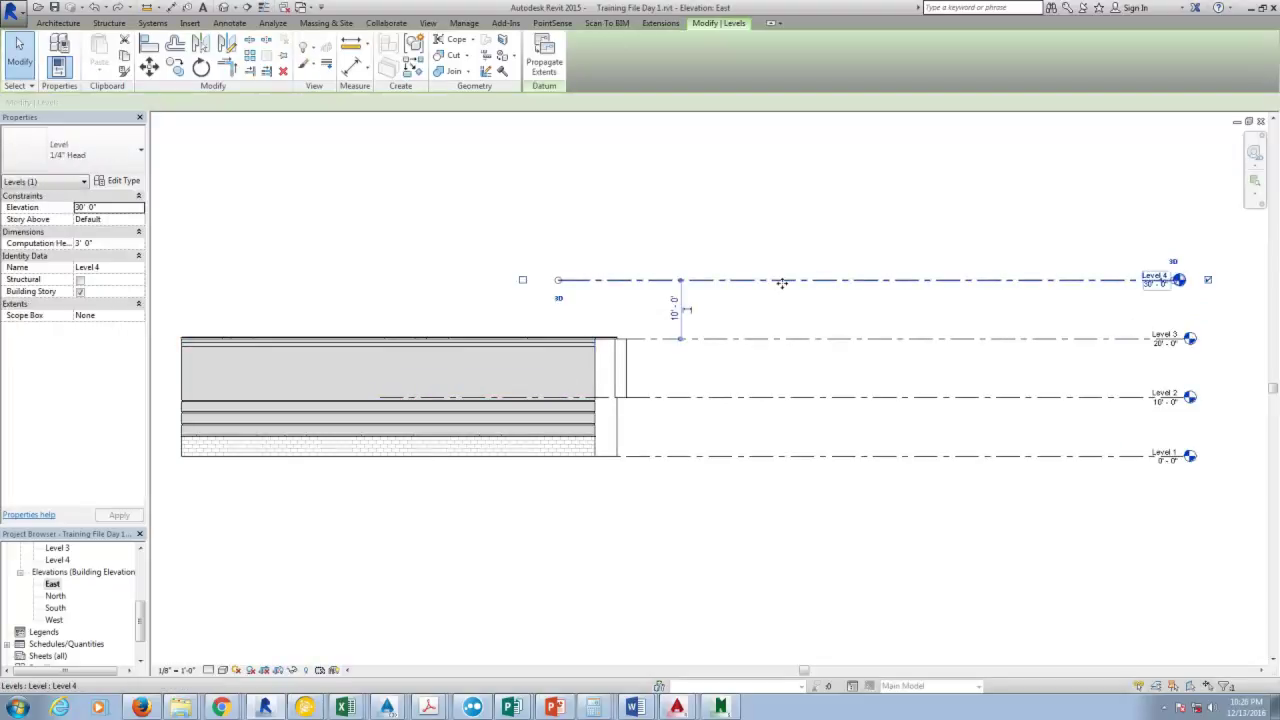
left_click(746, 339)
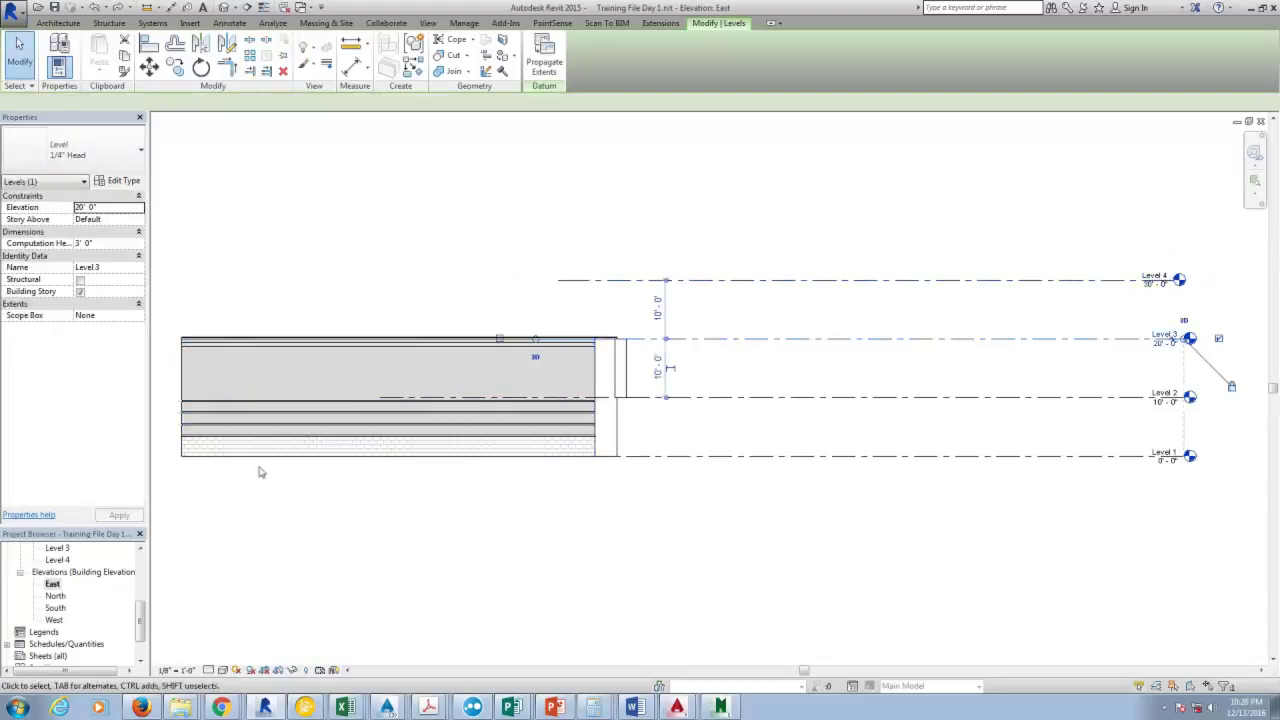
left_click_drag(163, 494, 675, 321)
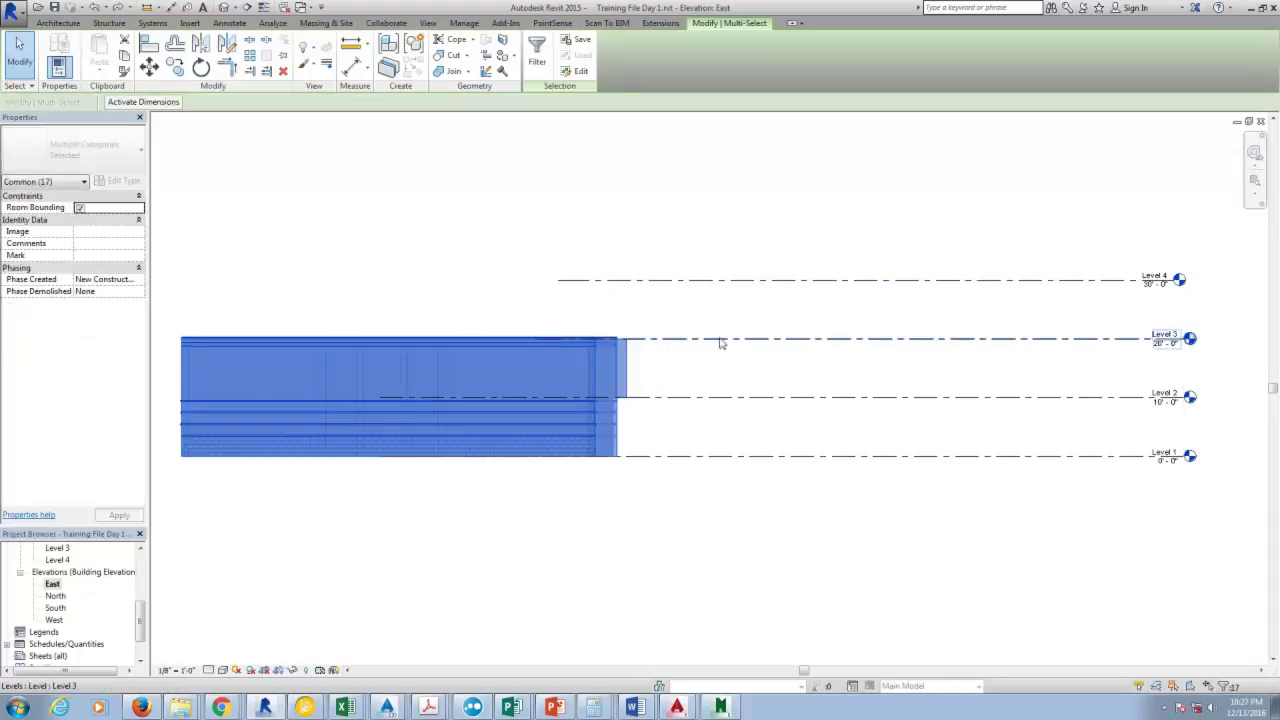
scroll(1205, 347, "up", 1)
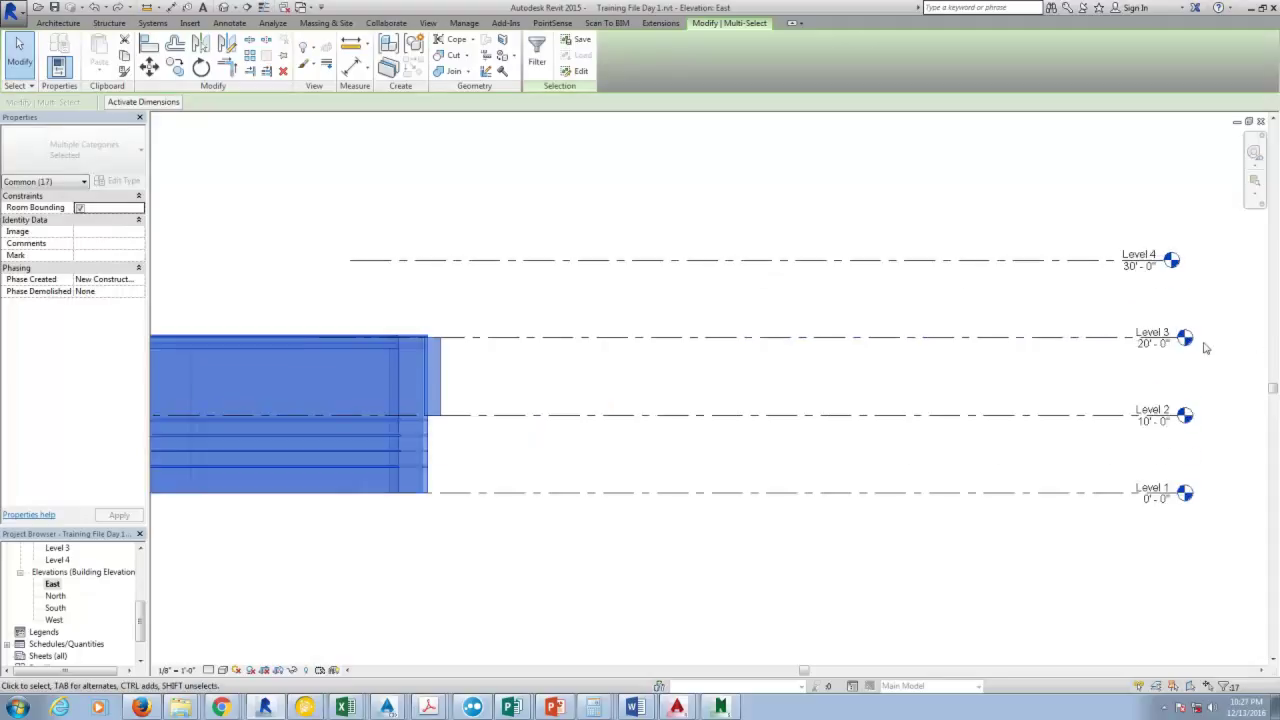
scroll(1125, 341, "down", 1)
left_click(1060, 339)
left_click_drag(1057, 336, 1057, 318)
left_click(766, 243)
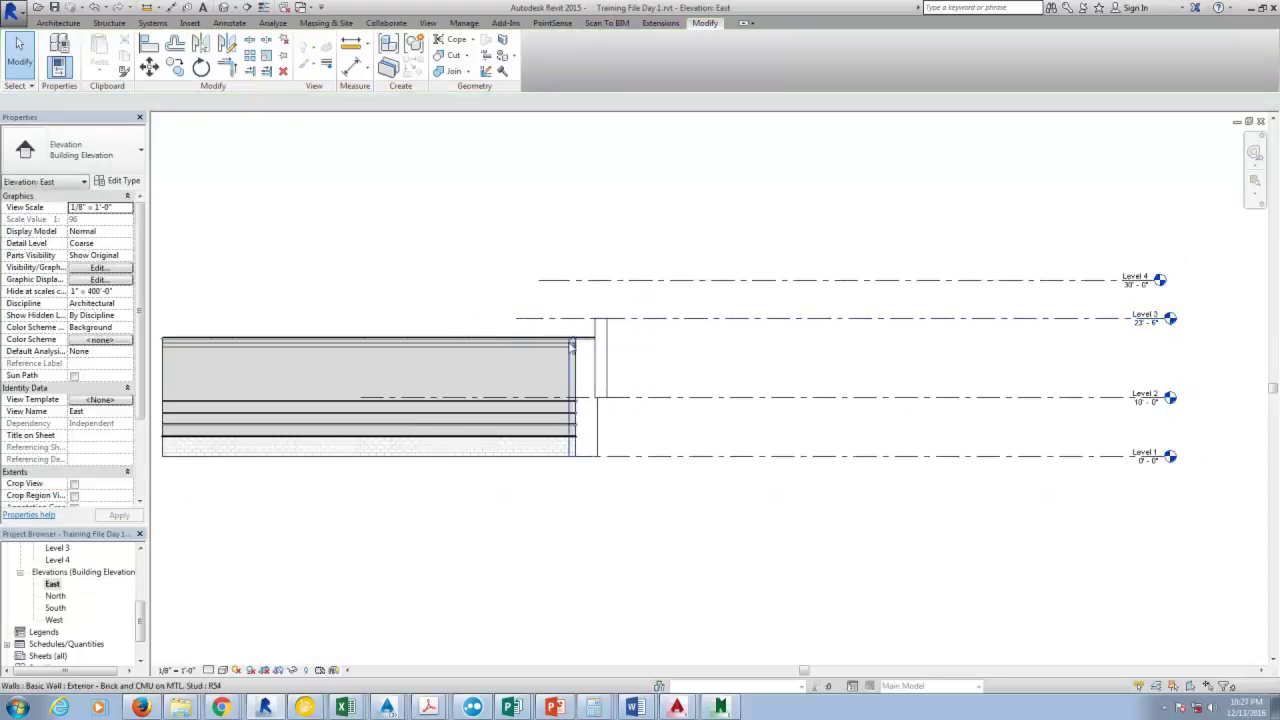
Delete the 24" x 24" rectangular column that stands between Level 2 and Level 3 at the end of the building.
left_click(603, 340)
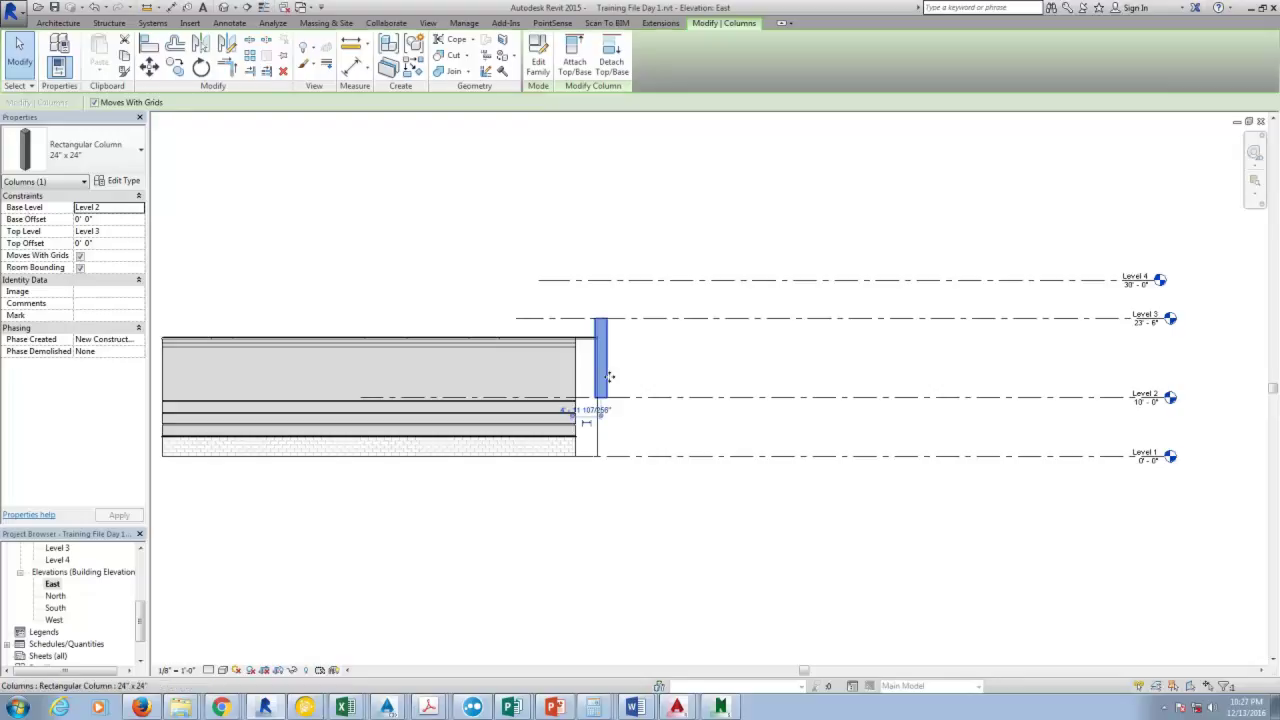
key("Escape")
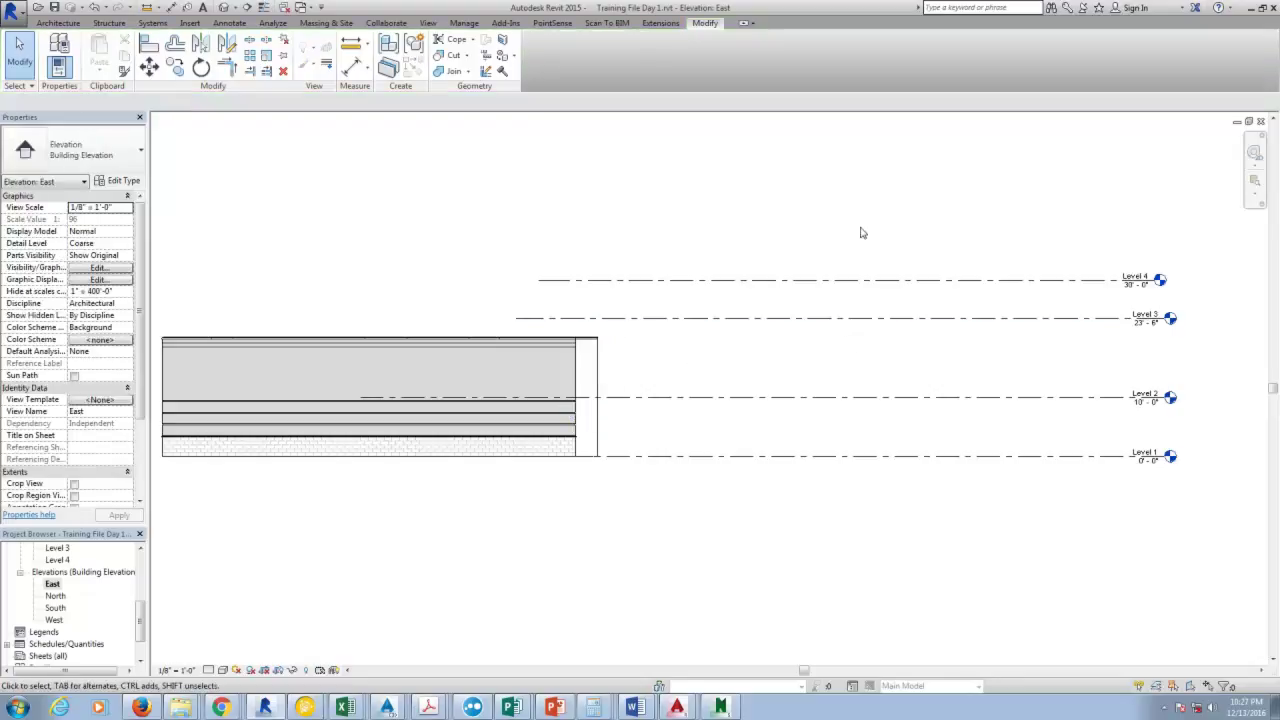
scroll(849, 253, "down", 1)
scroll(477, 310, "up", 1)
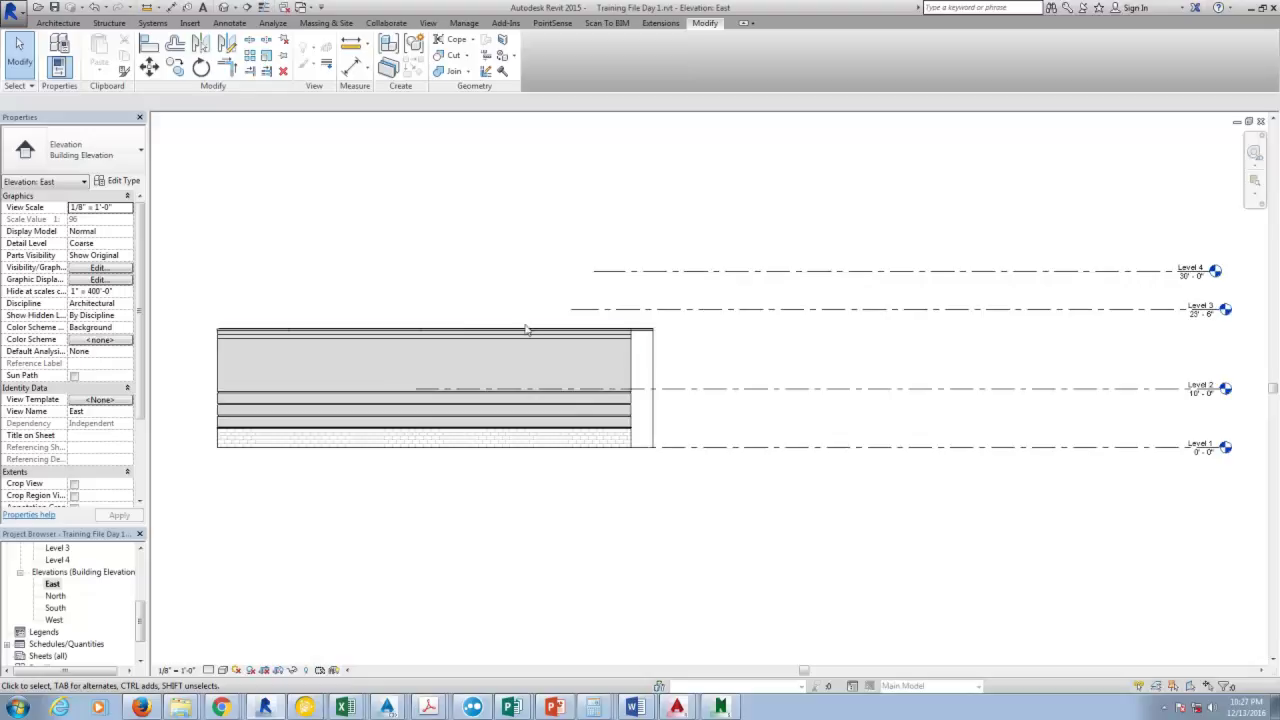
Try setting the base constraint of all the walls to Level 2, and return it to Level 1.
left_click_drag(188, 476, 690, 324)
left_click(98, 219)
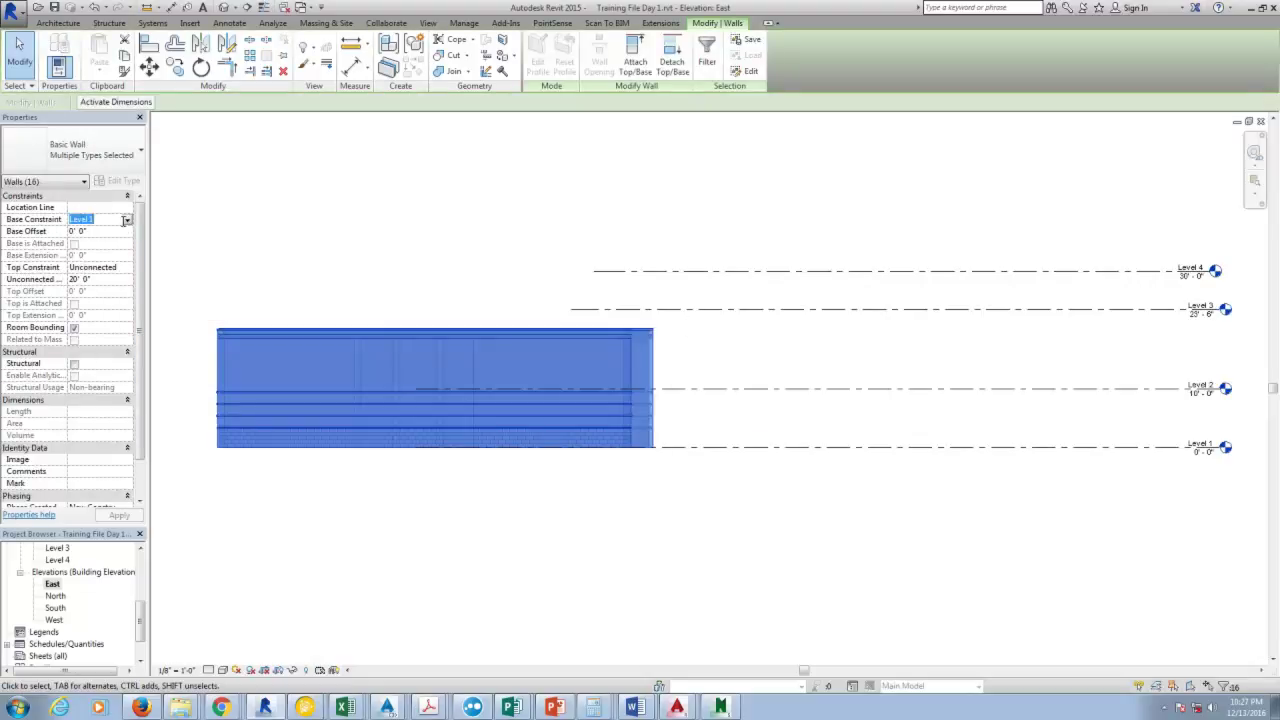
left_click(127, 219)
left_click(103, 242)
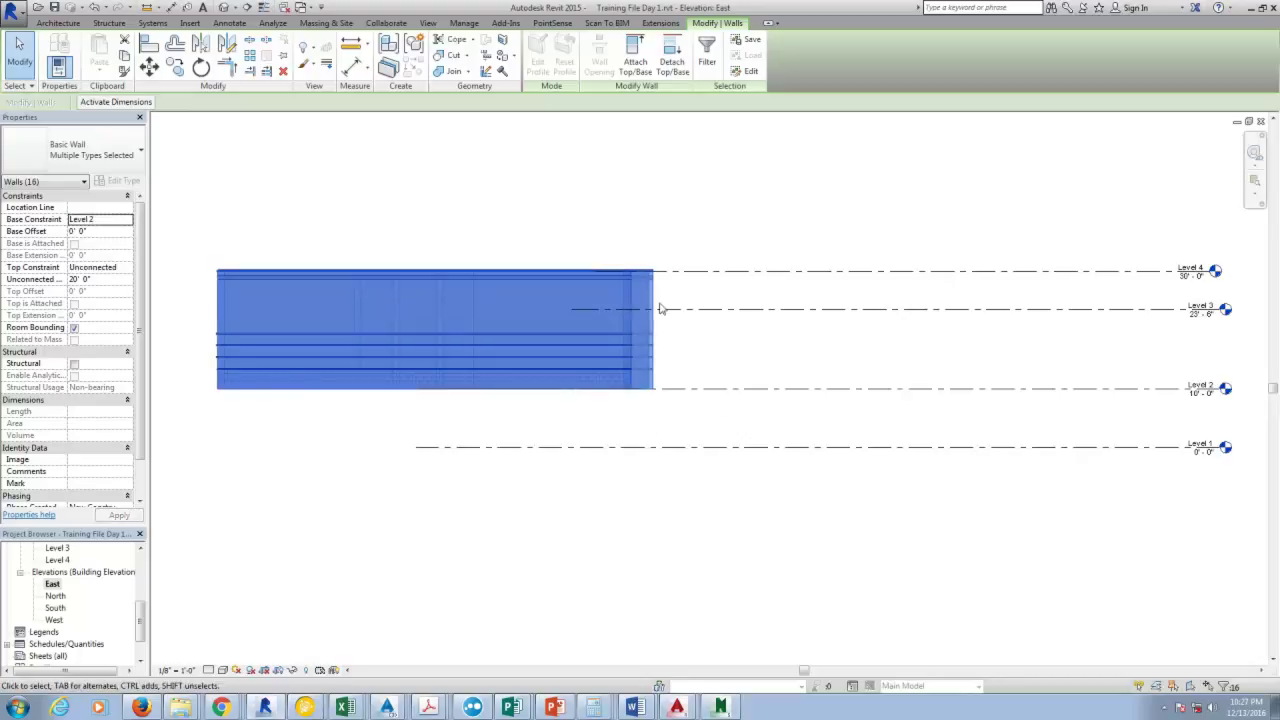
left_click(110, 219)
left_click(127, 219)
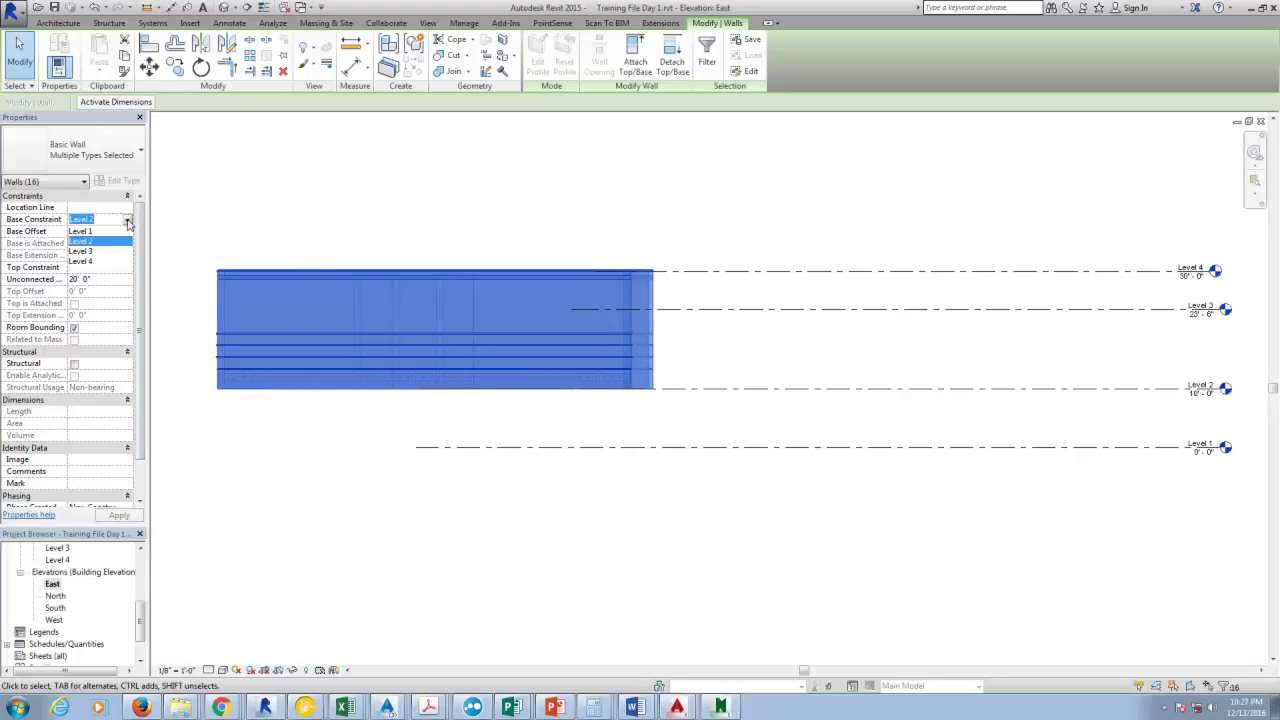
left_click(103, 231)
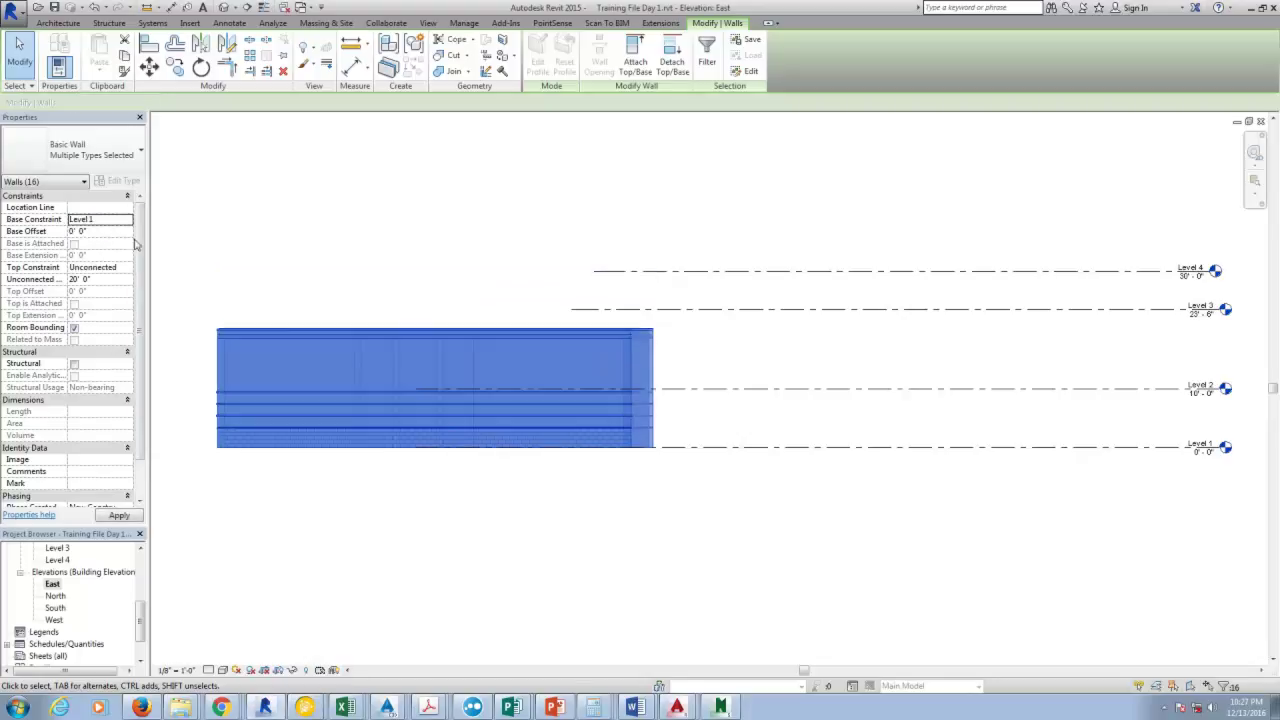
Set the top constraint of all the selected walls to Up to level: Level 2.
left_click(110, 267)
left_click(127, 267)
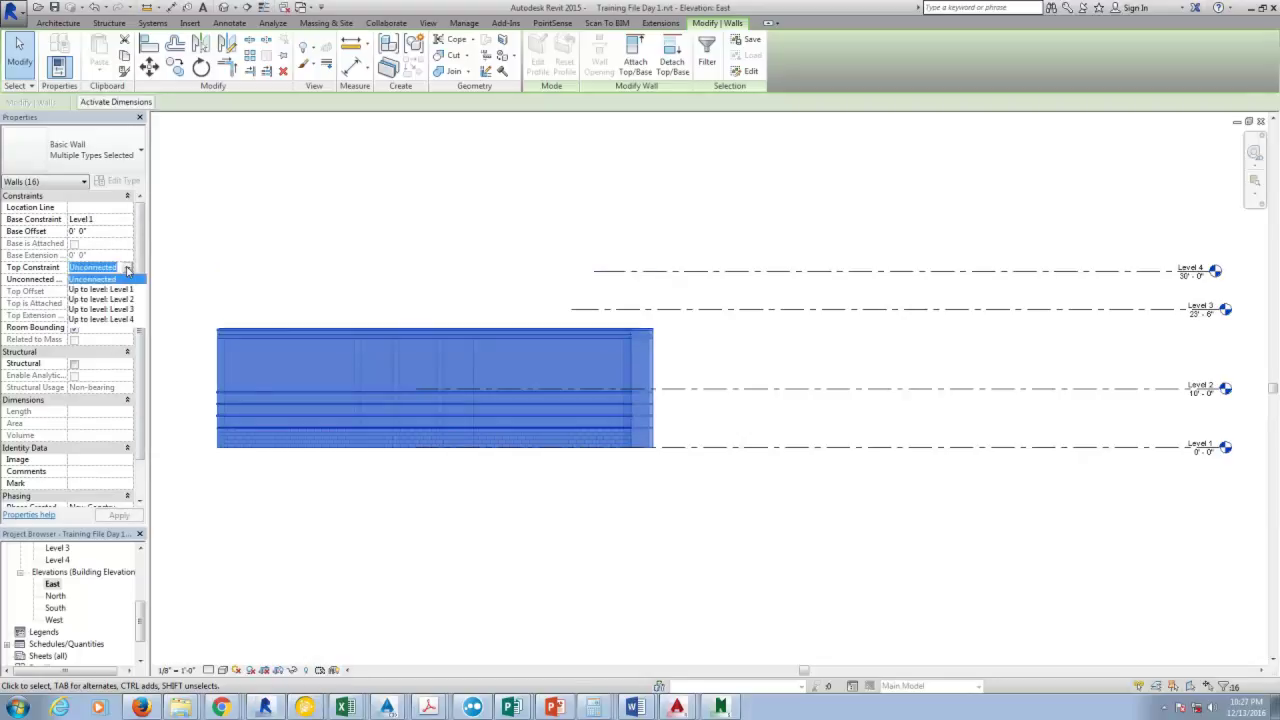
left_click(118, 300)
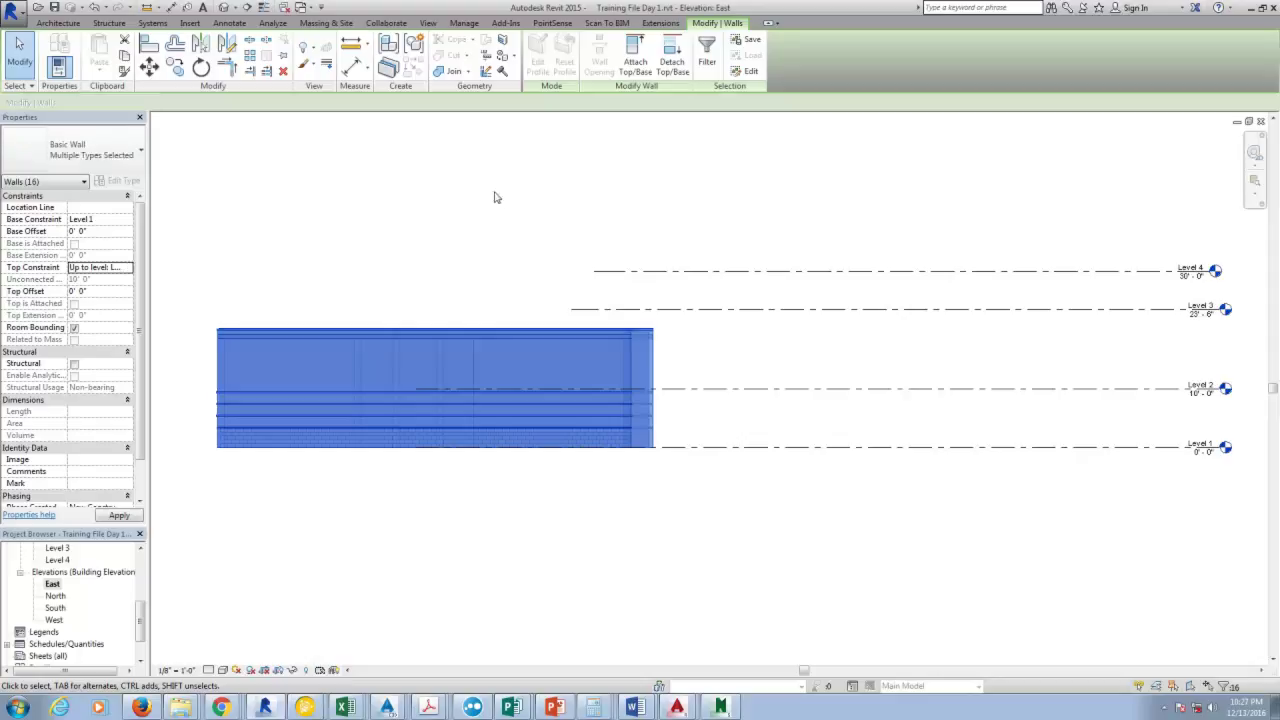
left_click(457, 189)
Move the Level 2 line up to an elevation of about 15' 6".
left_click(798, 389)
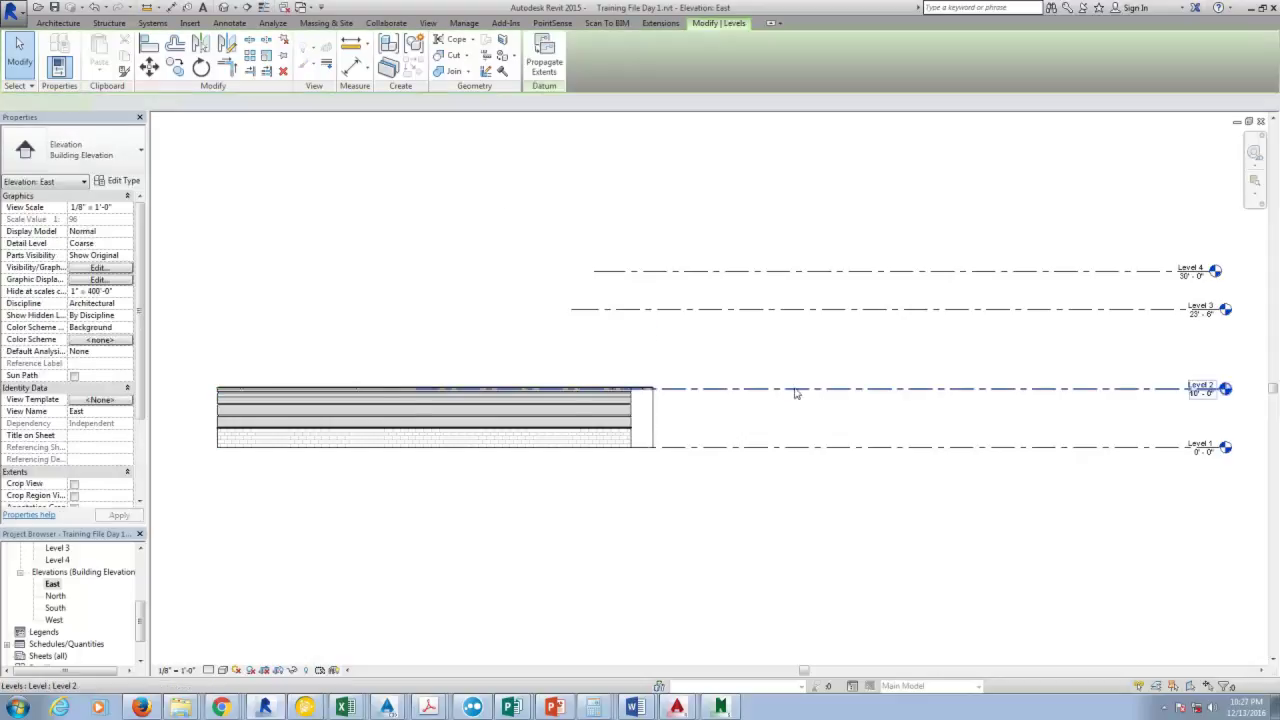
left_click_drag(804, 389, 807, 357)
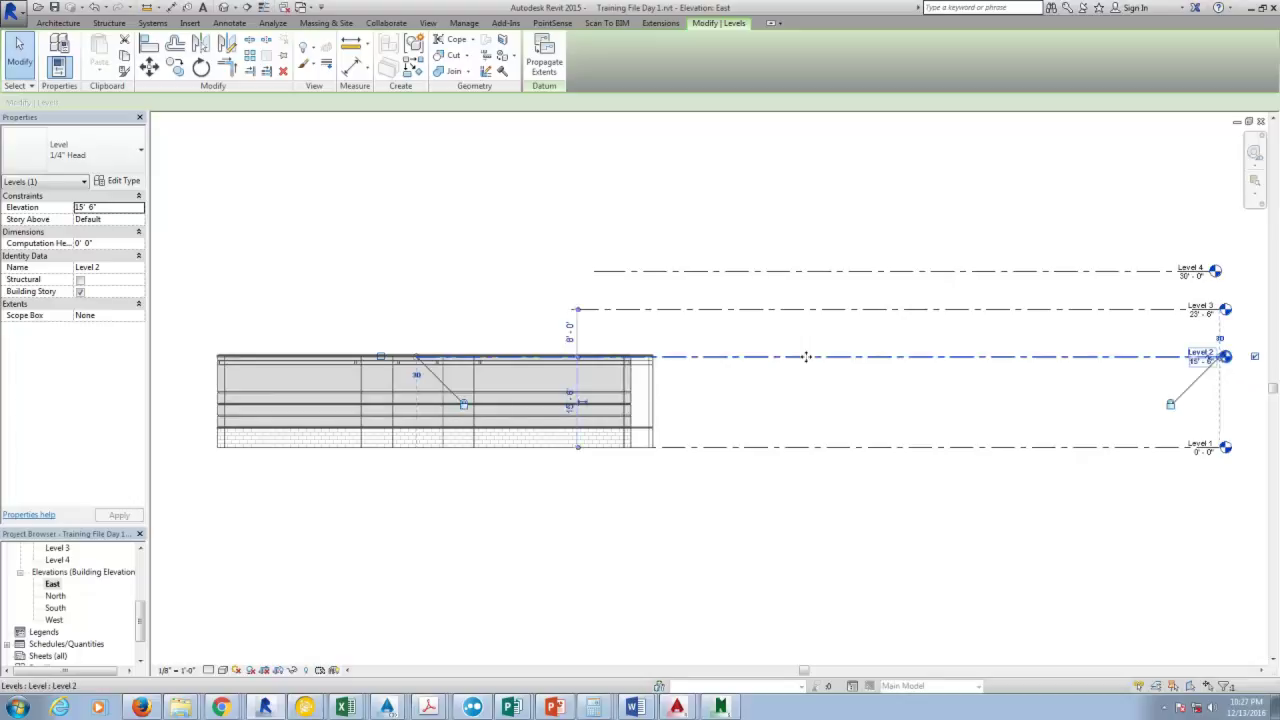
scroll(325, 312, "down", 2)
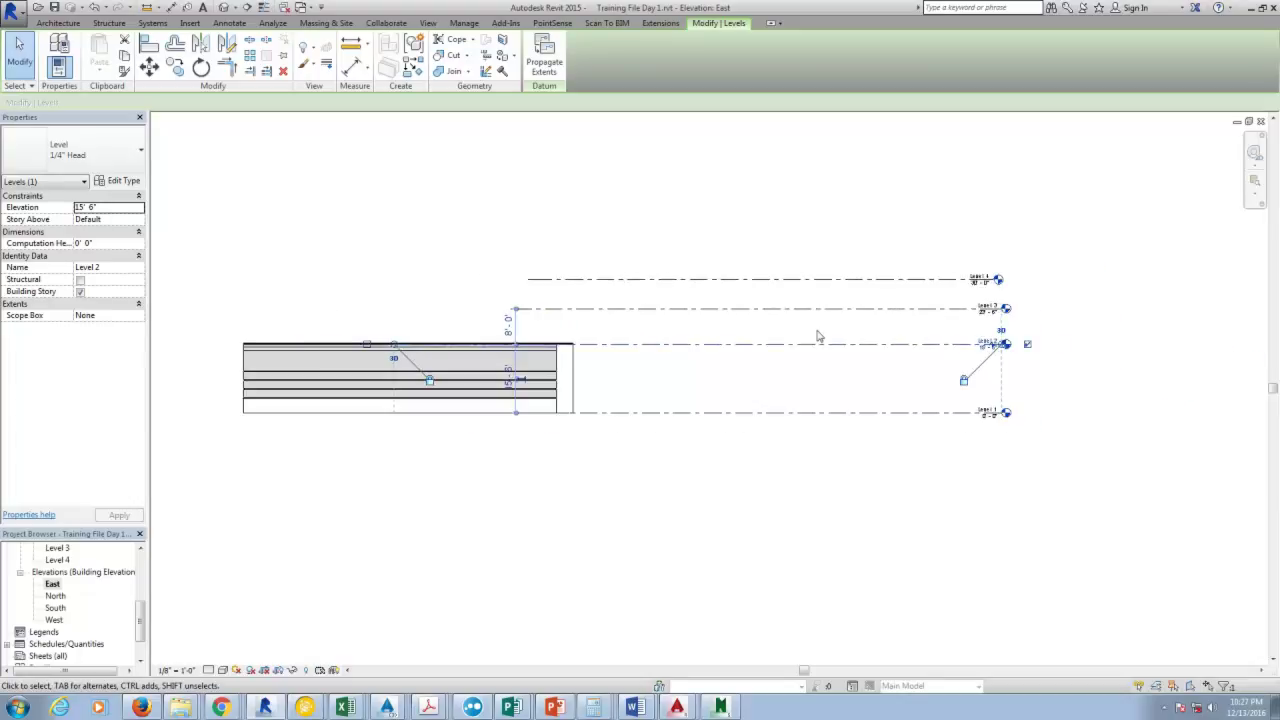
scroll(814, 346, "up", 2)
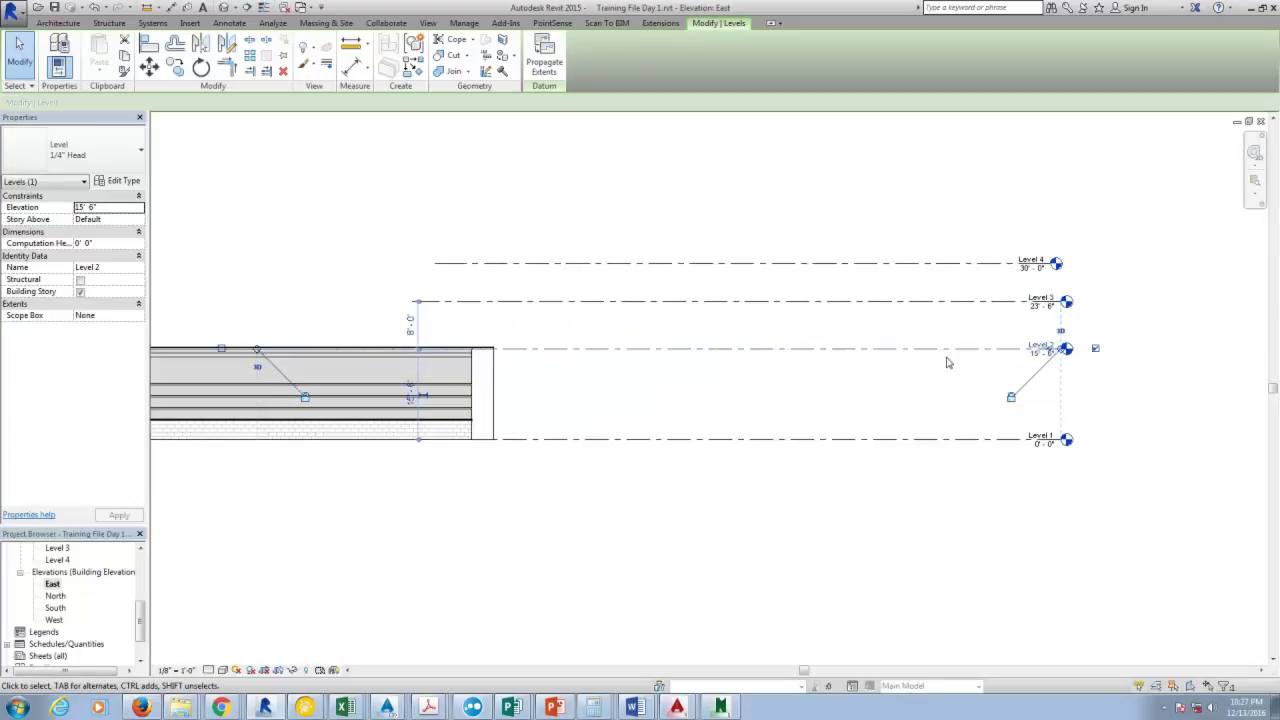
Set the Level 2 elevation to 10' in its level head.
left_click(1042, 354)
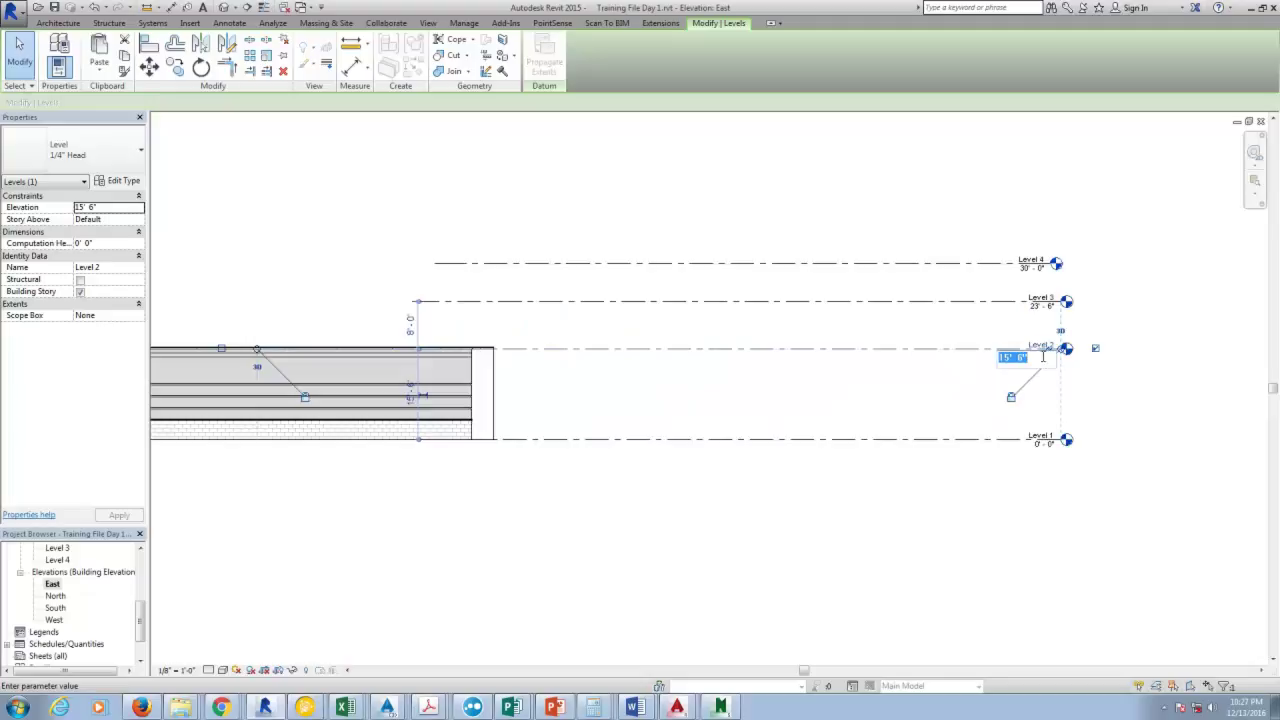
type("10'")
key("Return")
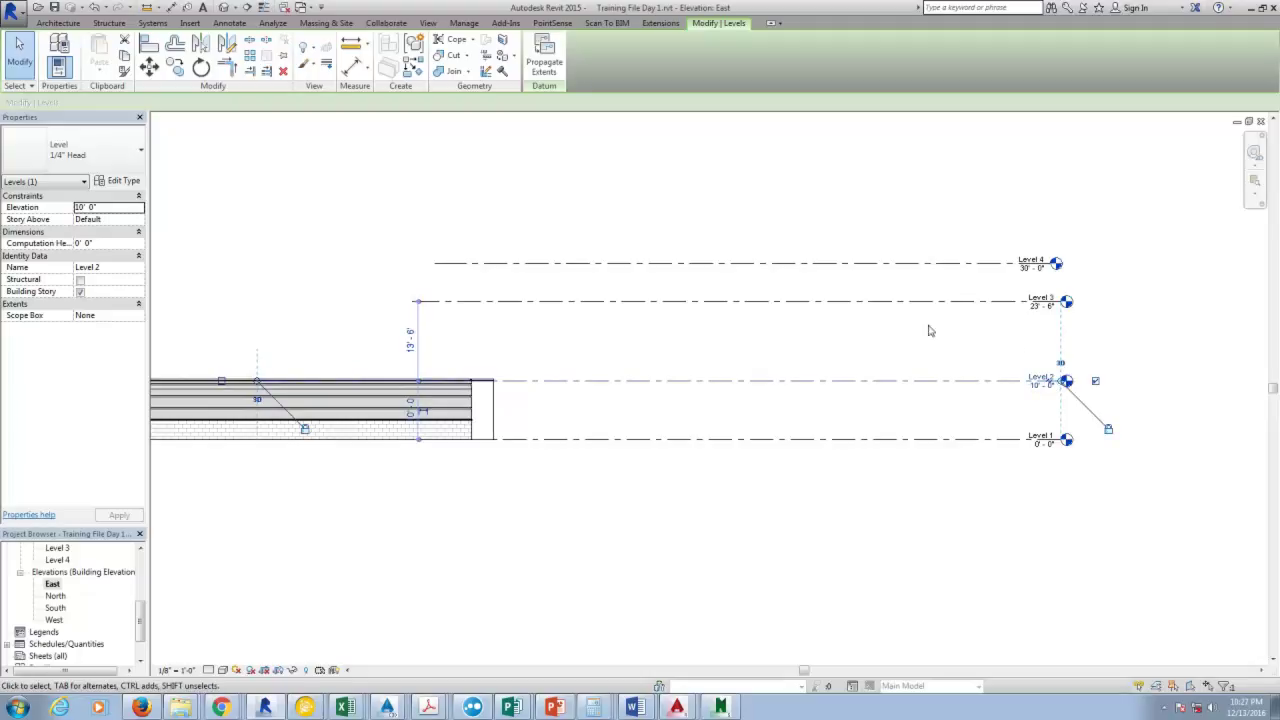
Set the spacing between Level 2 and Level 3 to 10' by moving Level 2.
scroll(1092, 402, "up", 4)
scroll(996, 386, "down", 5)
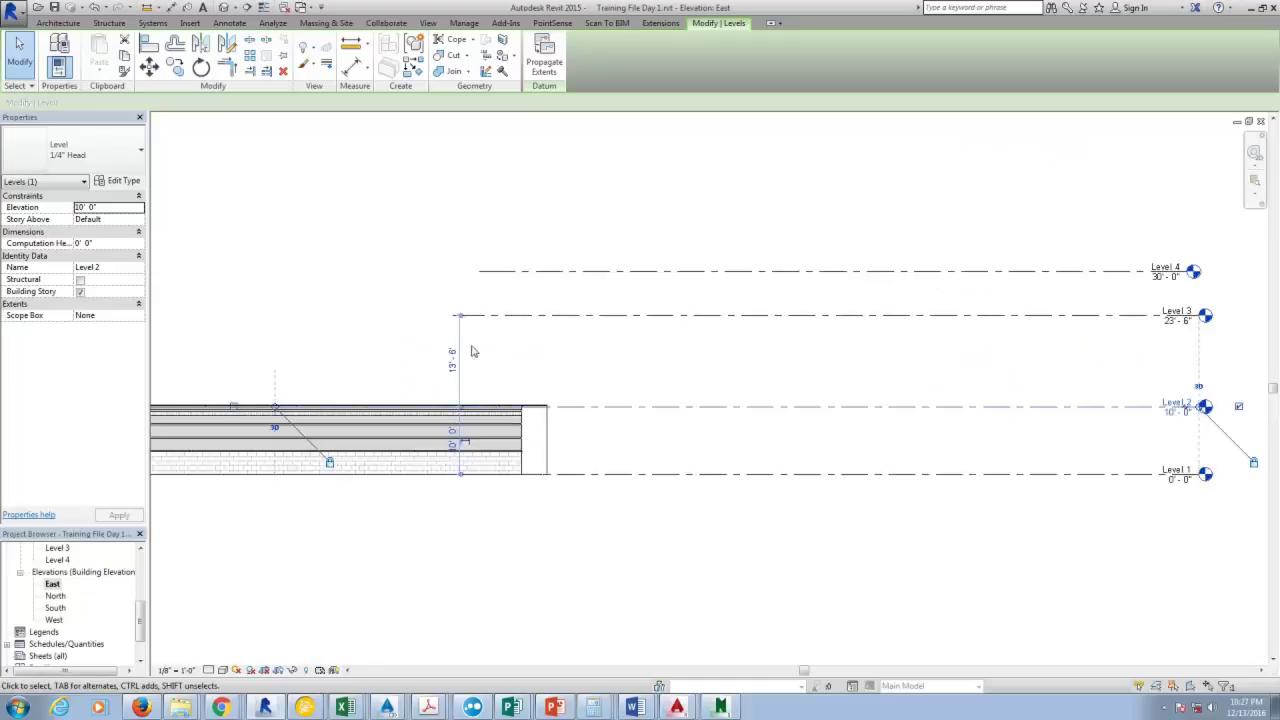
left_click(451, 359)
type("1")
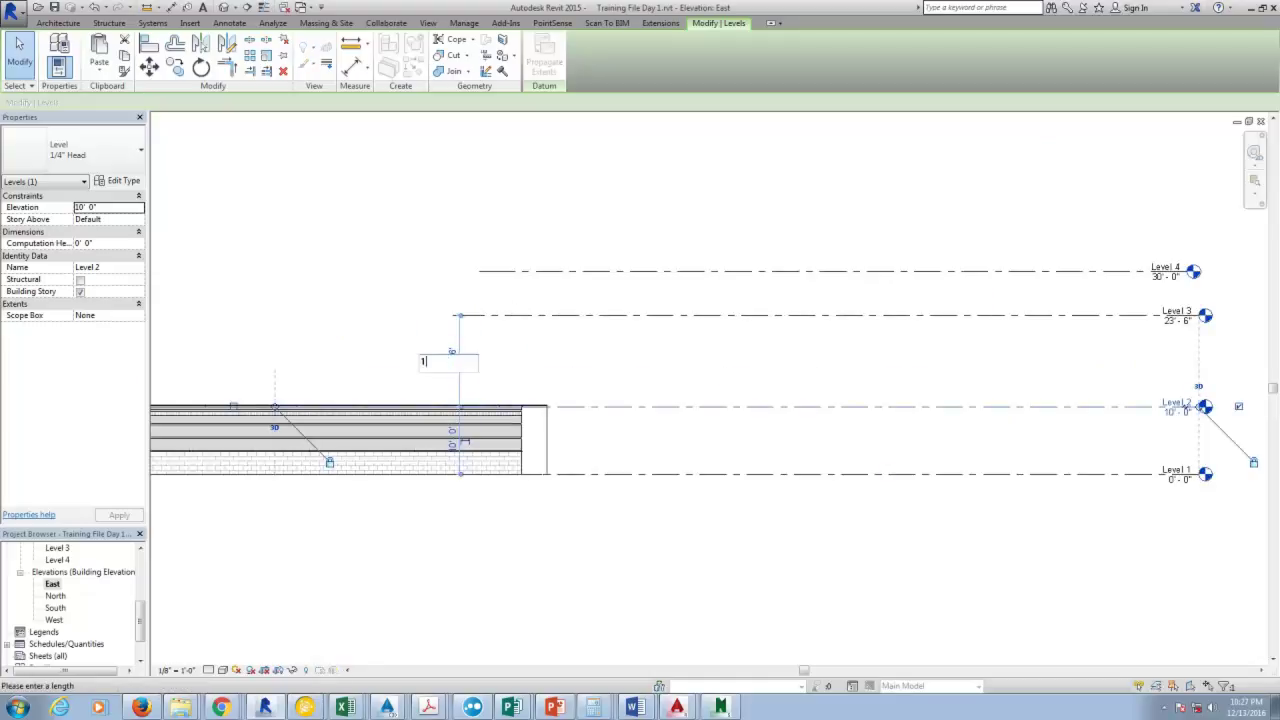
type("0'")
key("Return")
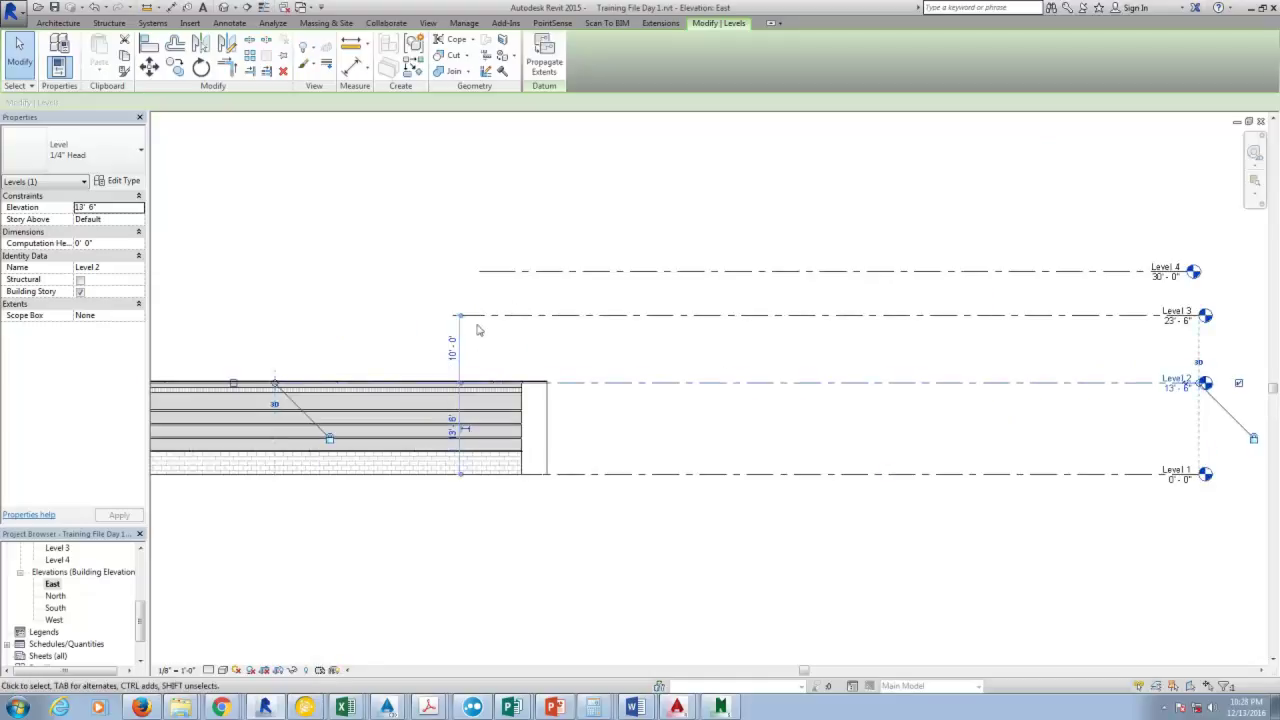
Set the Level 2 elevation to 10' in its level head.
left_click(1200, 396)
type("10")
key("Return")
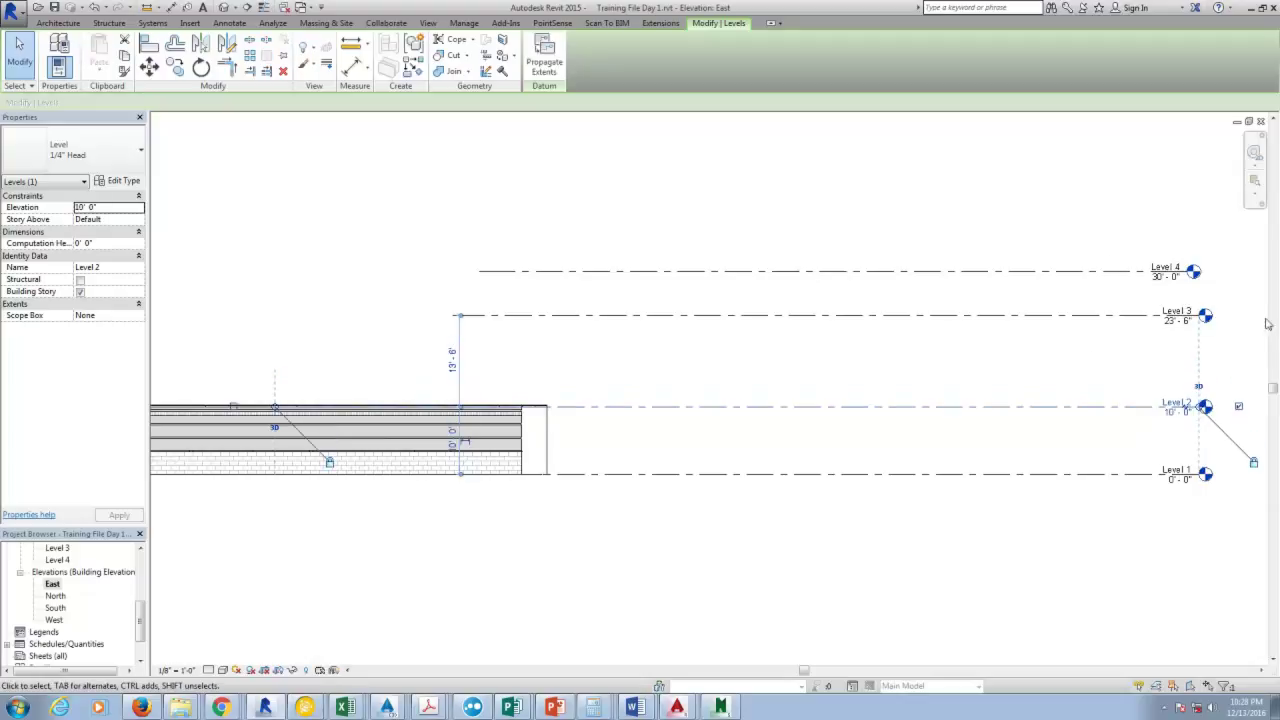
Set the Level 3 elevation to 20' in its level head.
left_click(1182, 318)
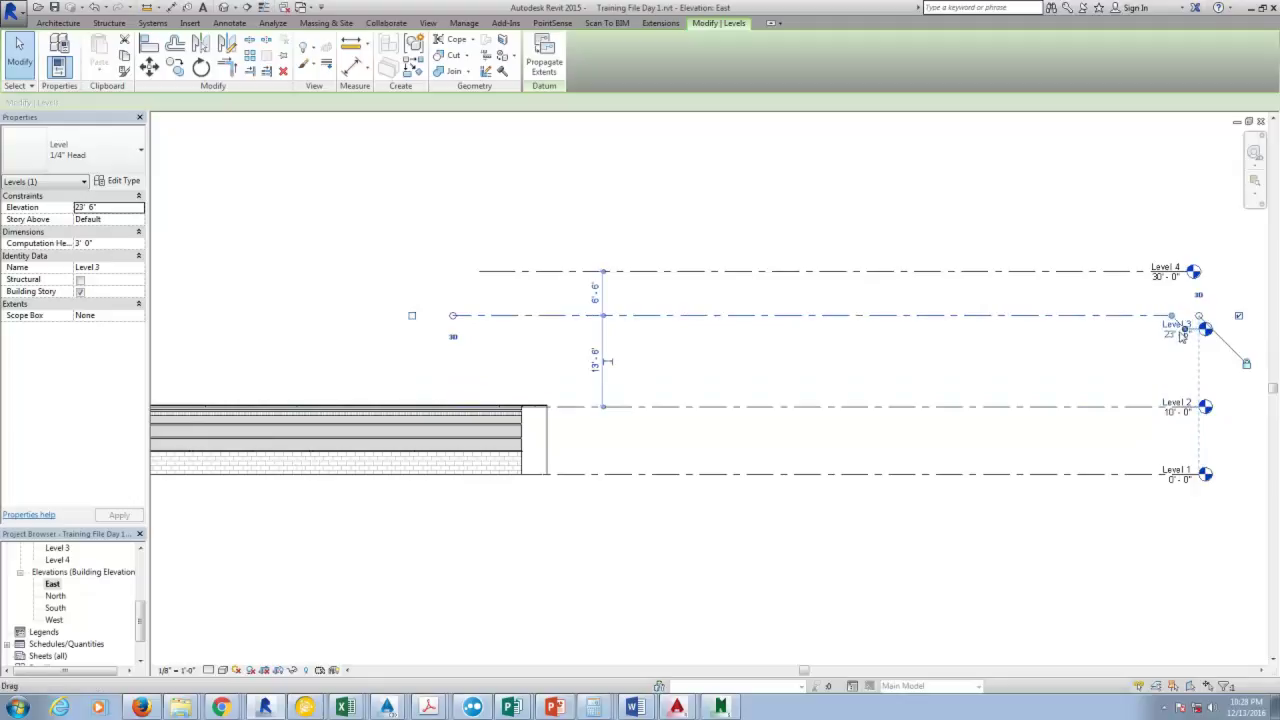
left_click(1172, 337)
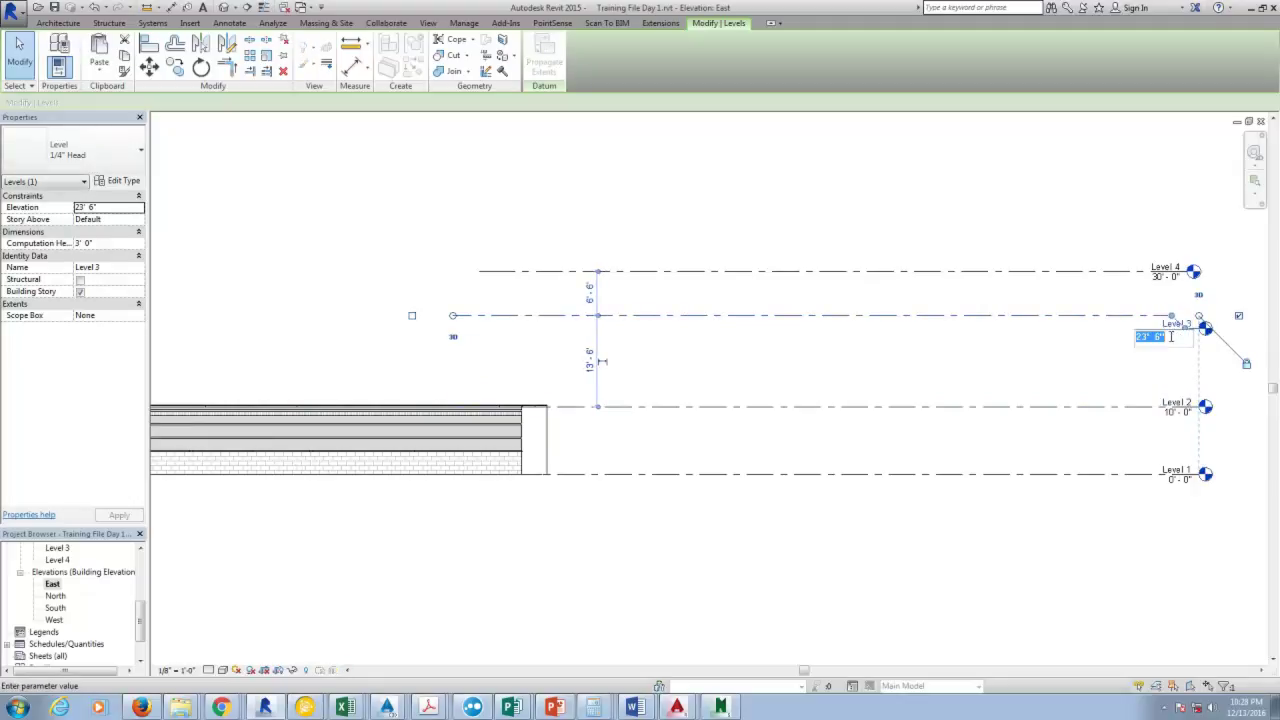
type("20")
key("Return")
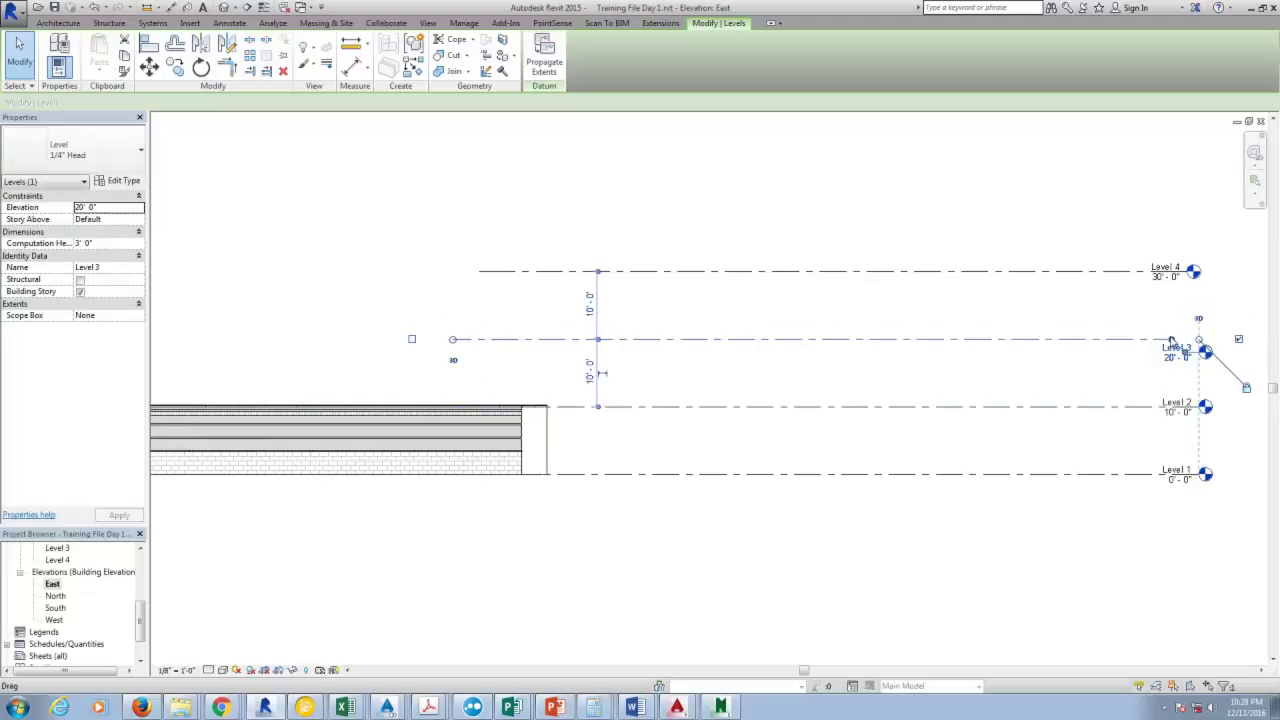
Straighten the elbow at the Level 3 head so the head sits in line with its level line.
scroll(1190, 340, "up", 5)
left_click_drag(1131, 374, 1130, 334)
scroll(867, 374, "down", 4)
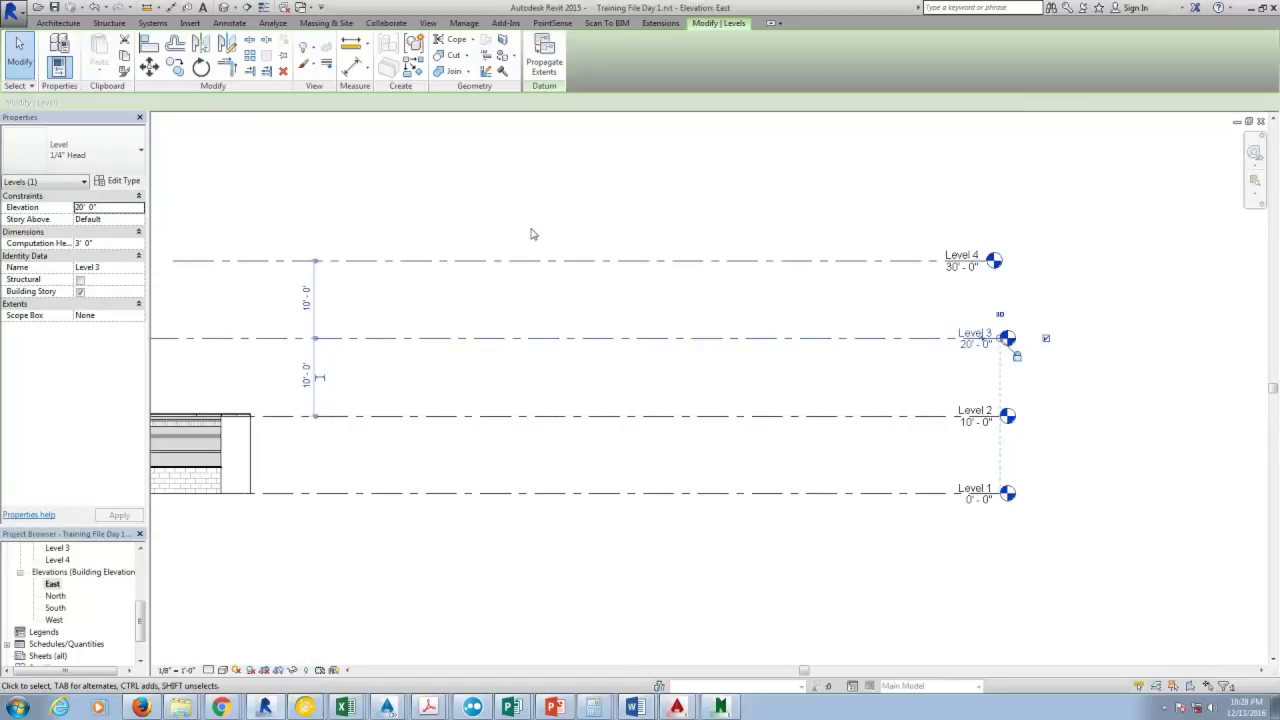
Examine the Level 2 and Level 1 lines, their level heads and the walls between them in the East elevation.
scroll(912, 265, "down", 3)
scroll(943, 263, "up", 1)
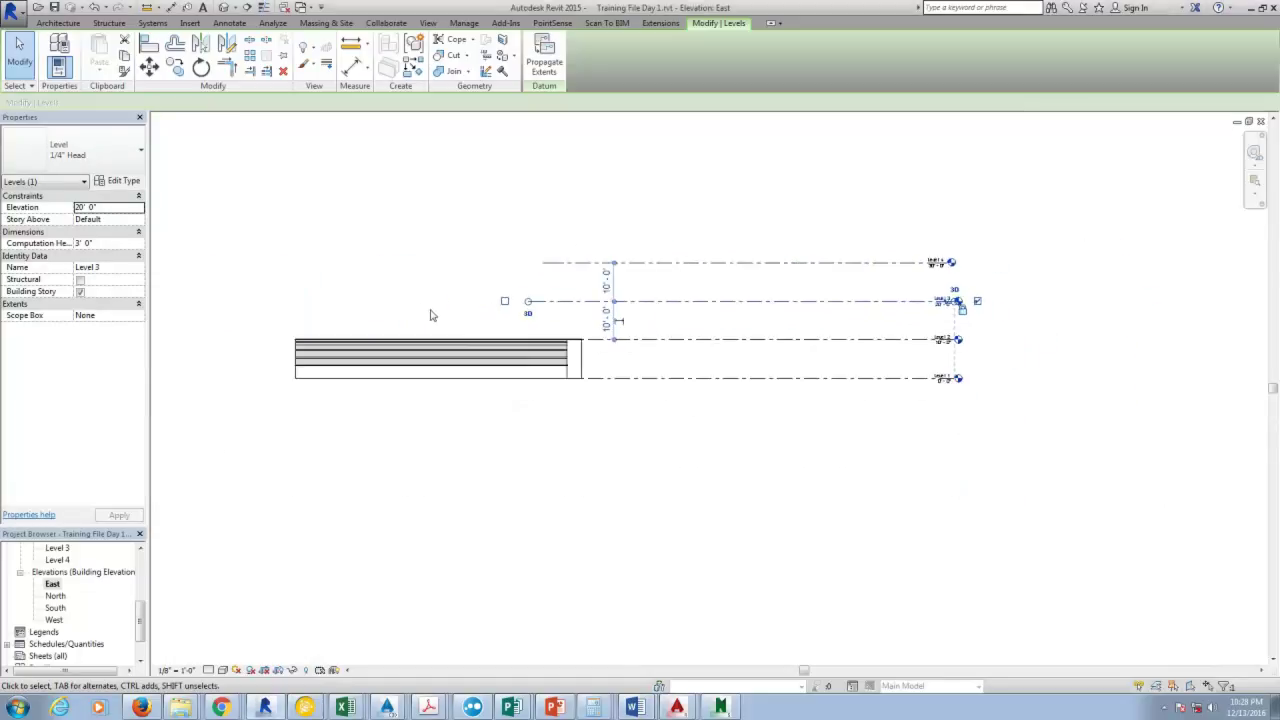
scroll(431, 314, "up", 1)
left_click(986, 349)
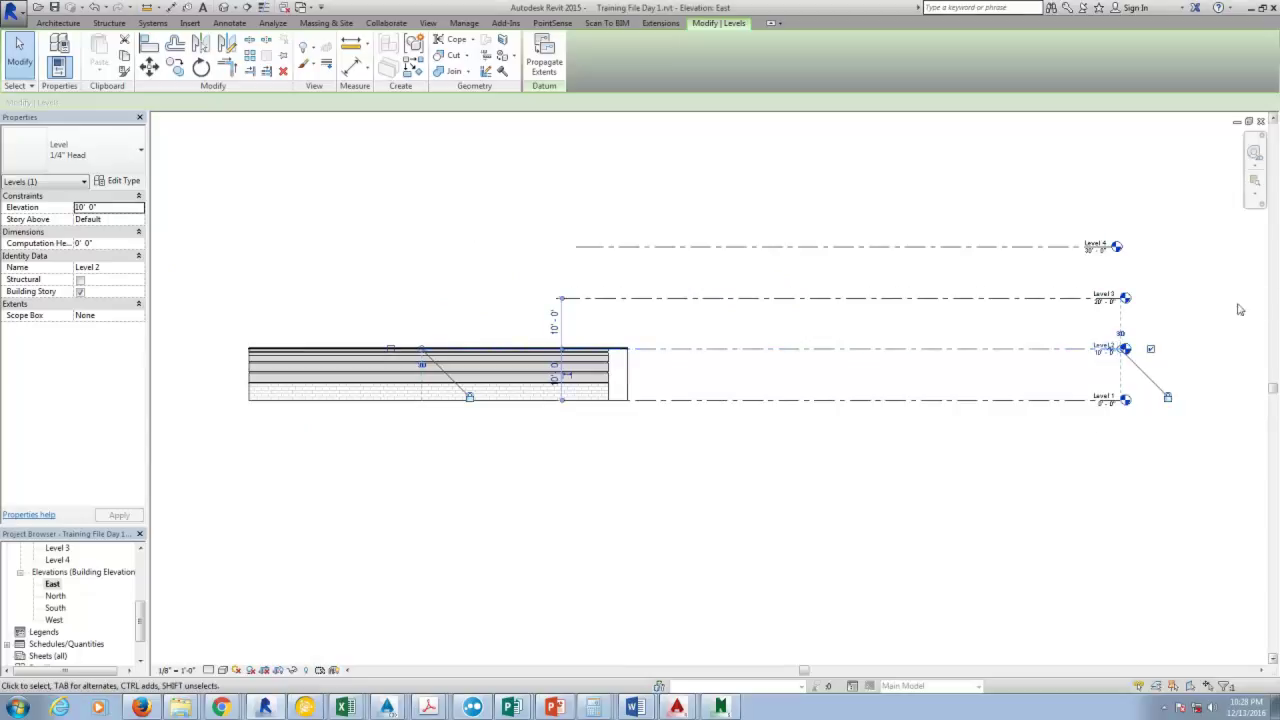
scroll(1107, 423, "up", 2)
left_click(995, 452)
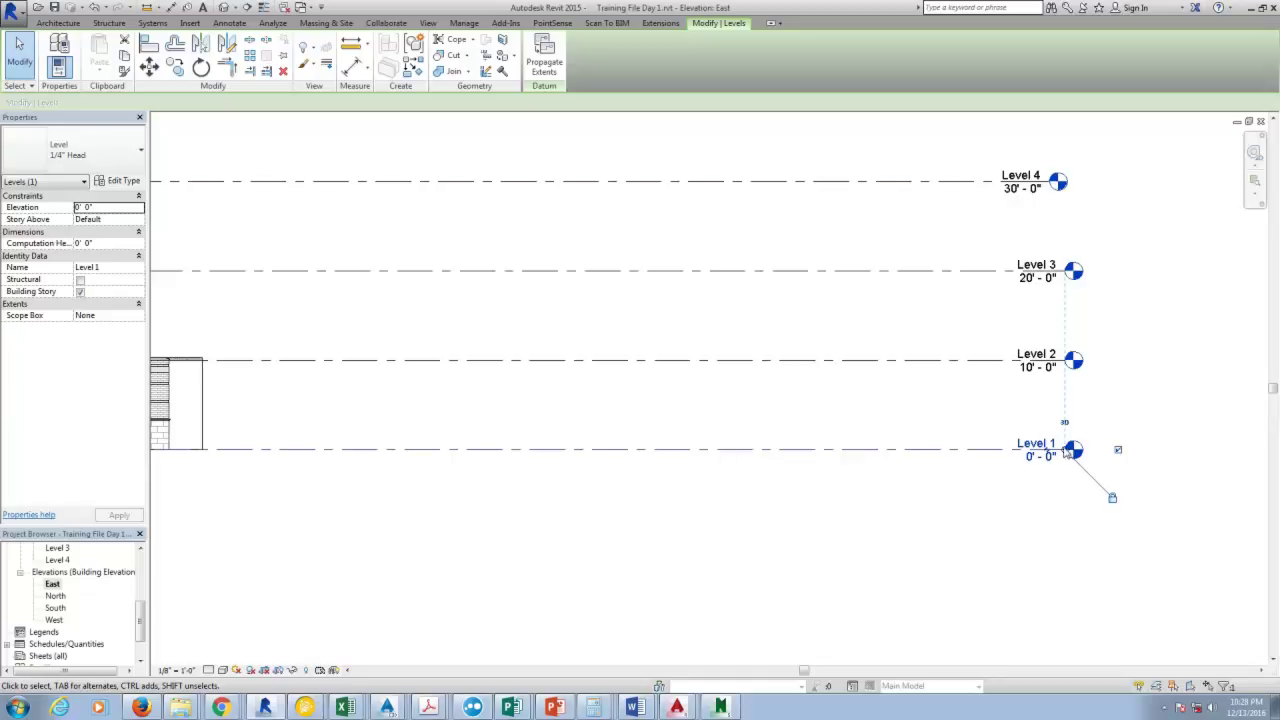
scroll(1068, 452, "up", 5)
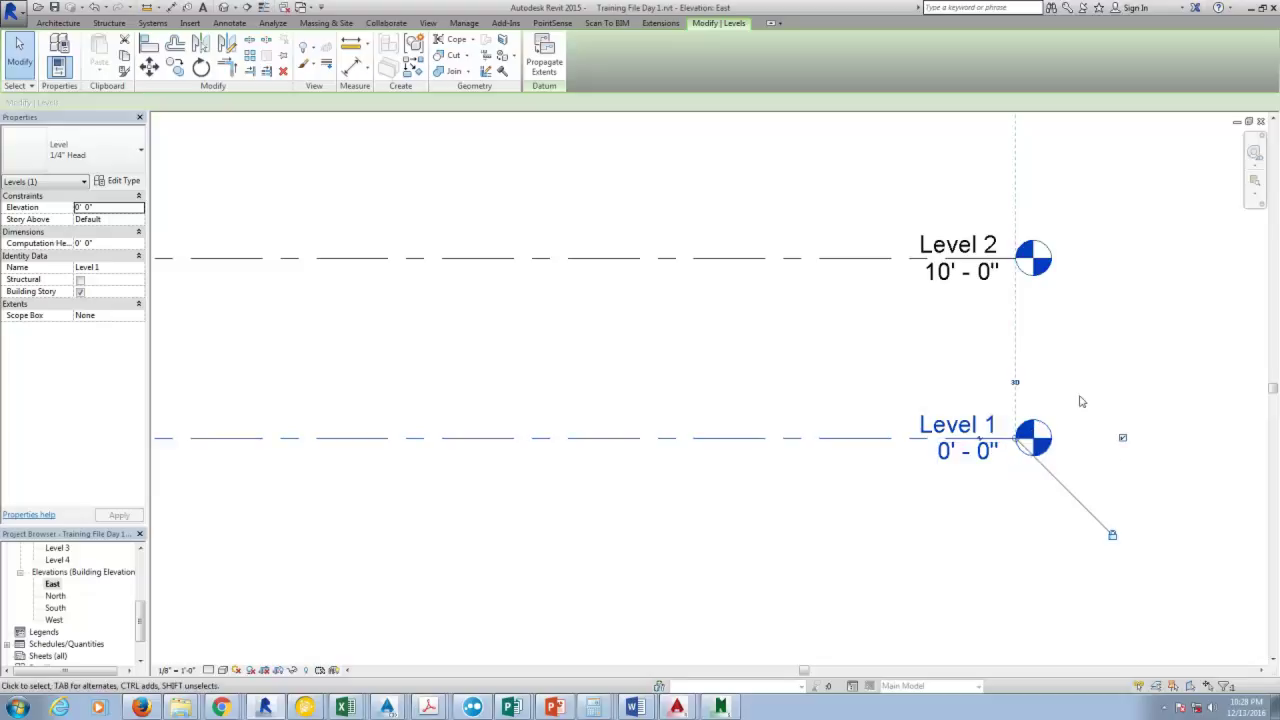
scroll(1085, 398, "down", 1)
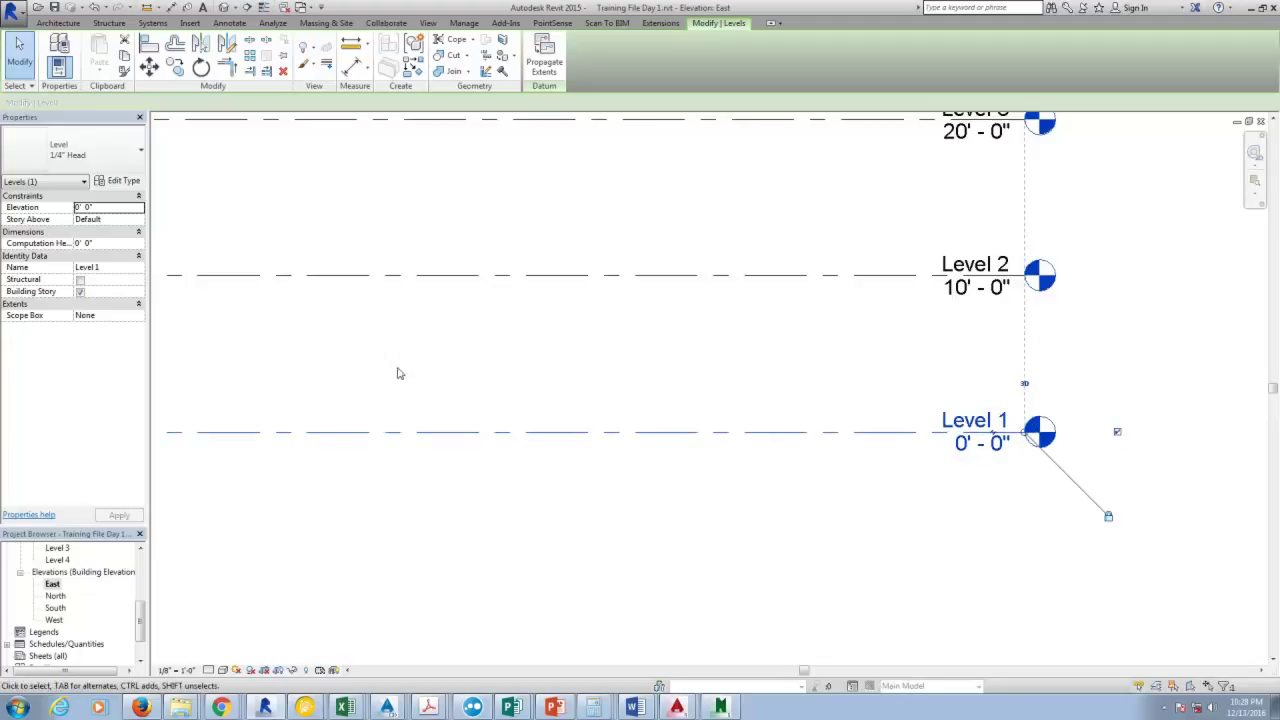
scroll(712, 407, "down", 3)
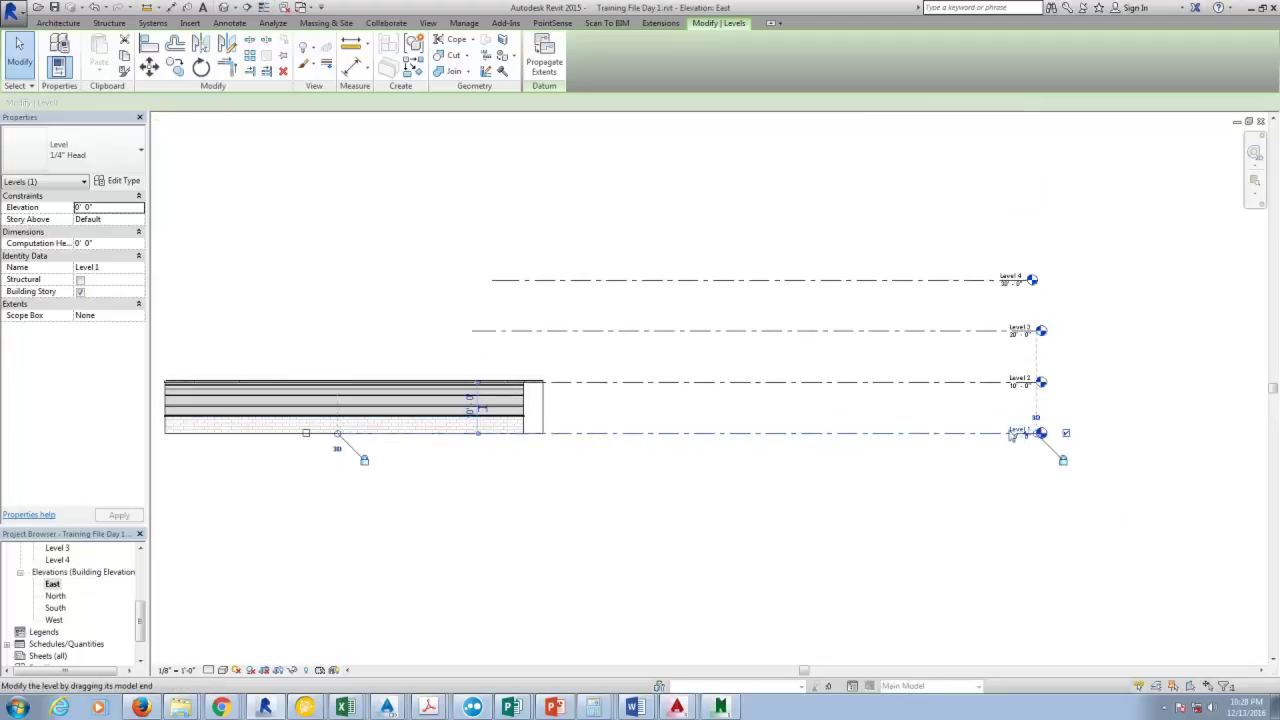
scroll(288, 395, "up", 2)
scroll(506, 410, "down", 2)
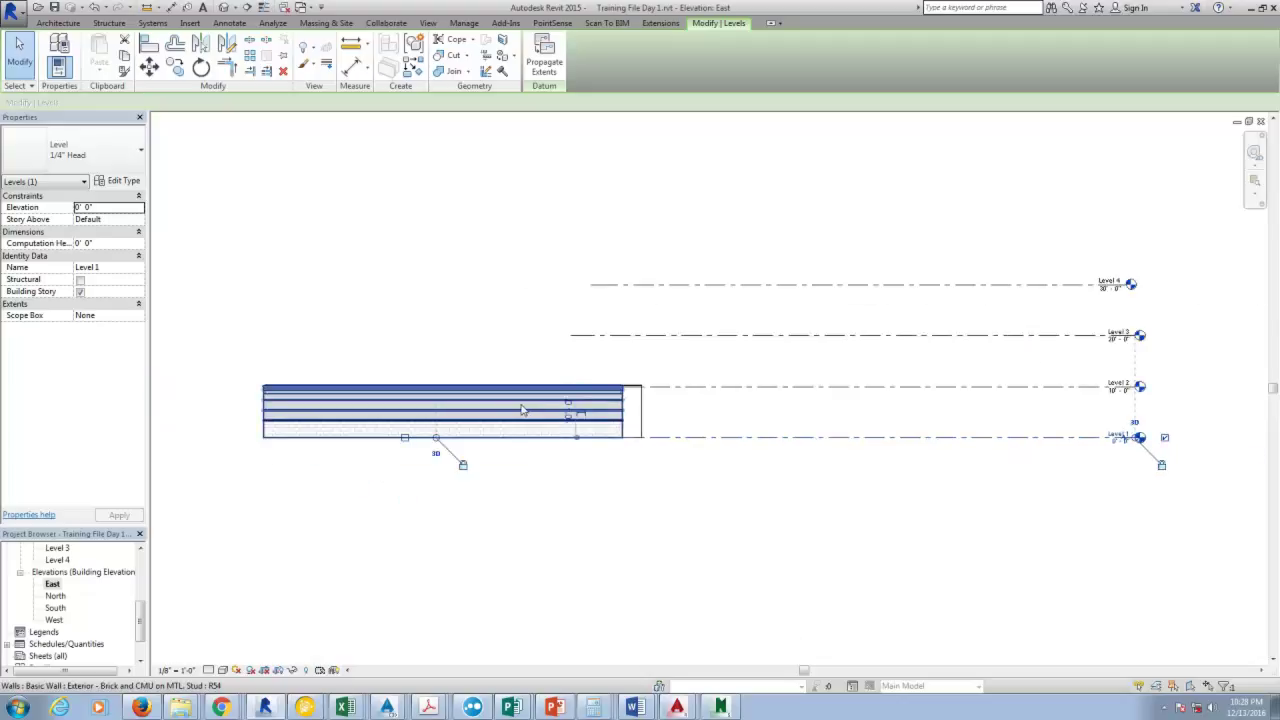
Open the Level 1 floor plan view from the project's view list and return to the East elevation.
left_click_drag(141, 632, 142, 578)
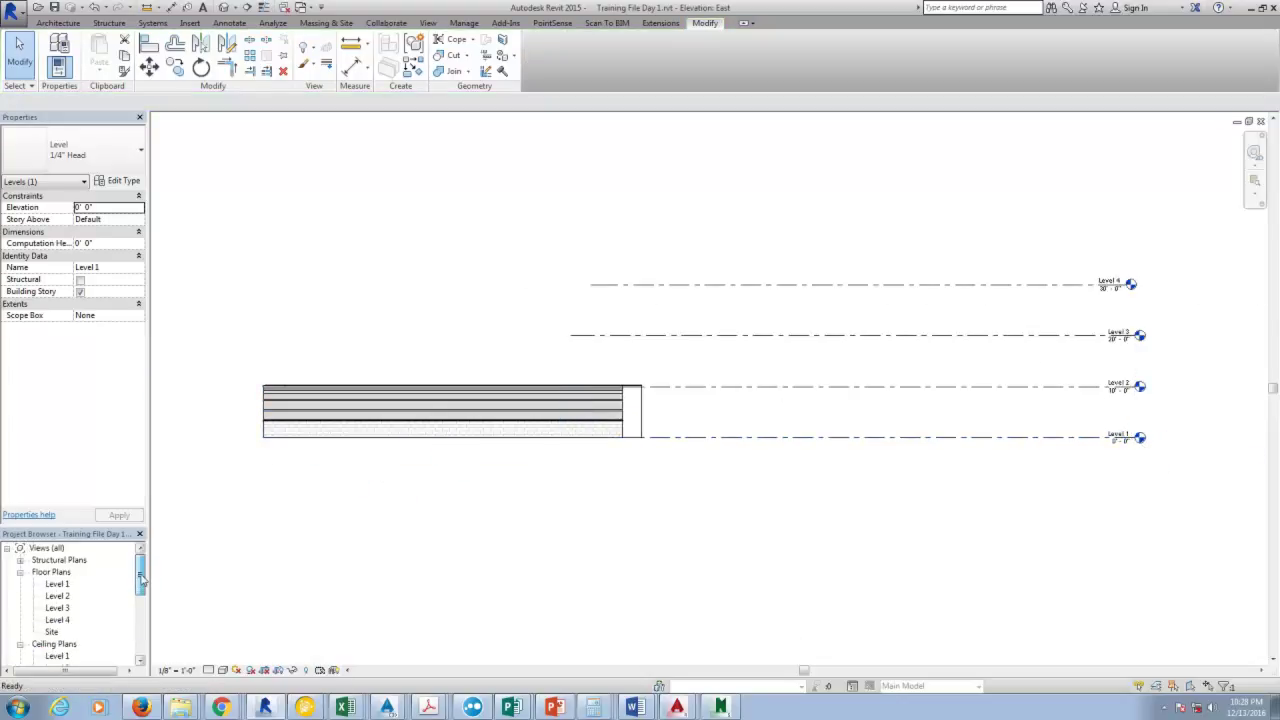
left_click(62, 585)
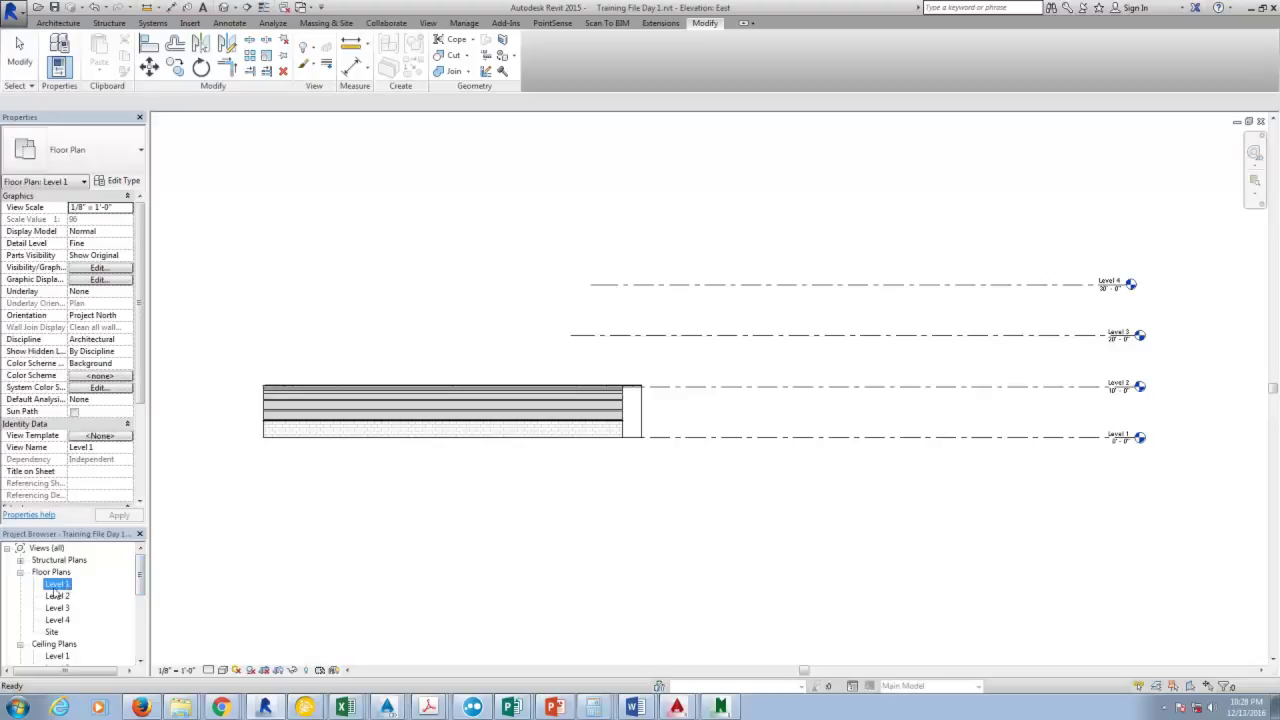
double_click(57, 585)
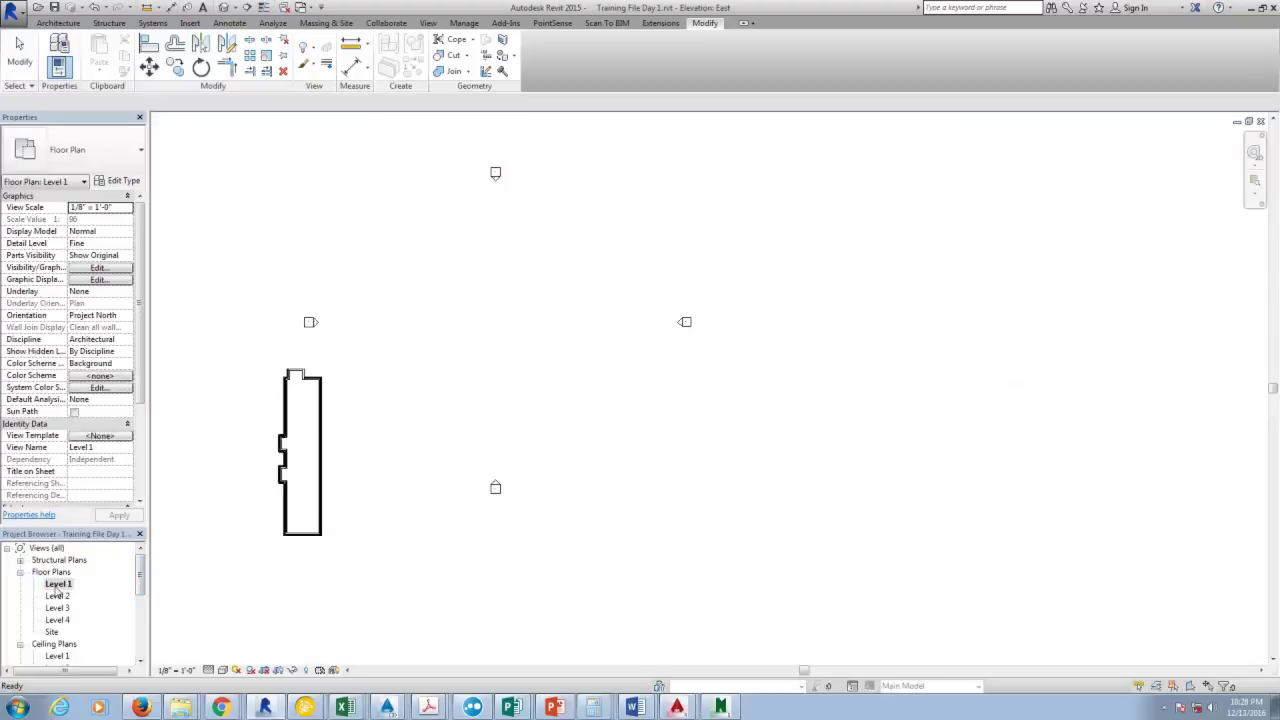
left_click(1262, 121)
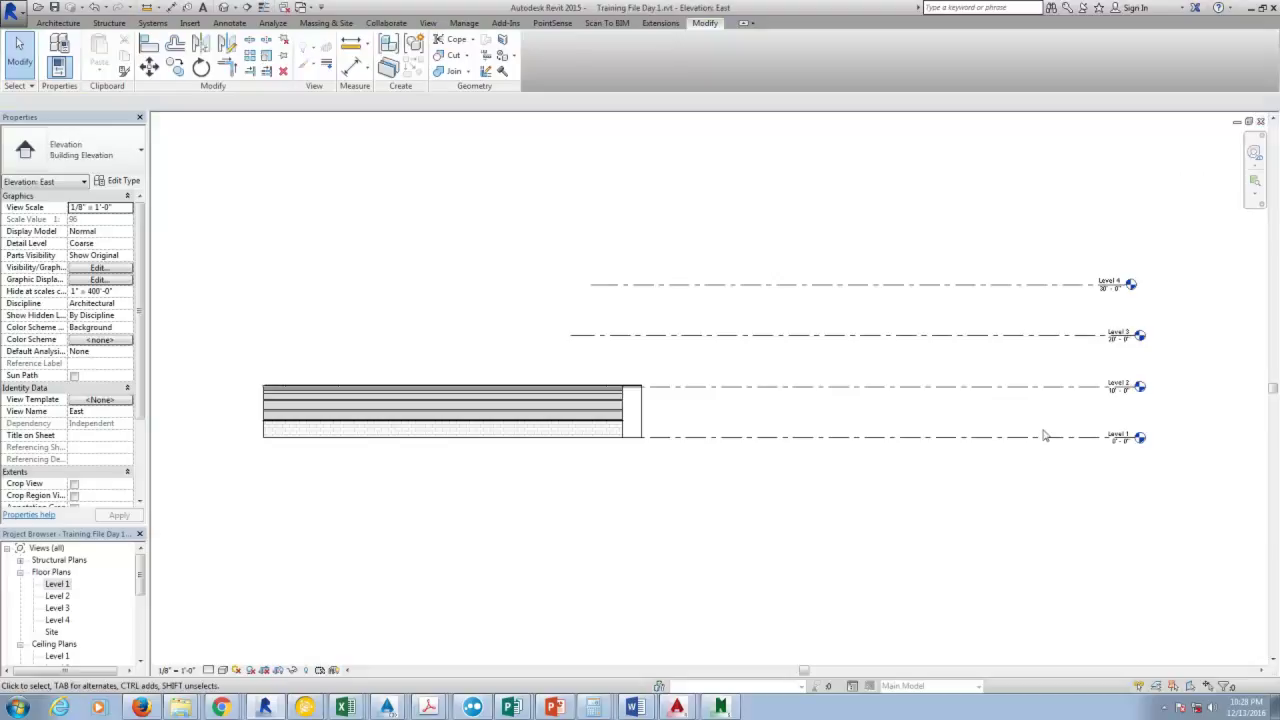
Go to the Level 1 floor plan through the Level 1 head in the elevation and close the plan again.
scroll(1135, 442, "up", 5)
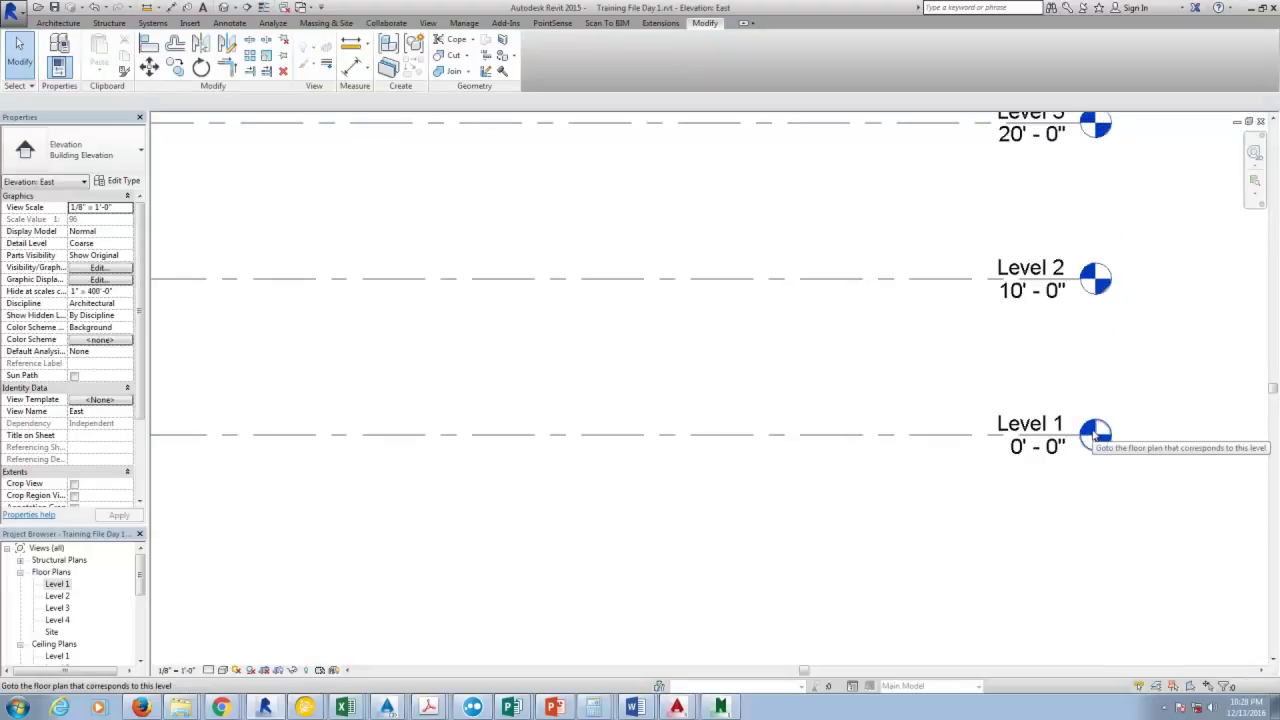
double_click(1097, 436)
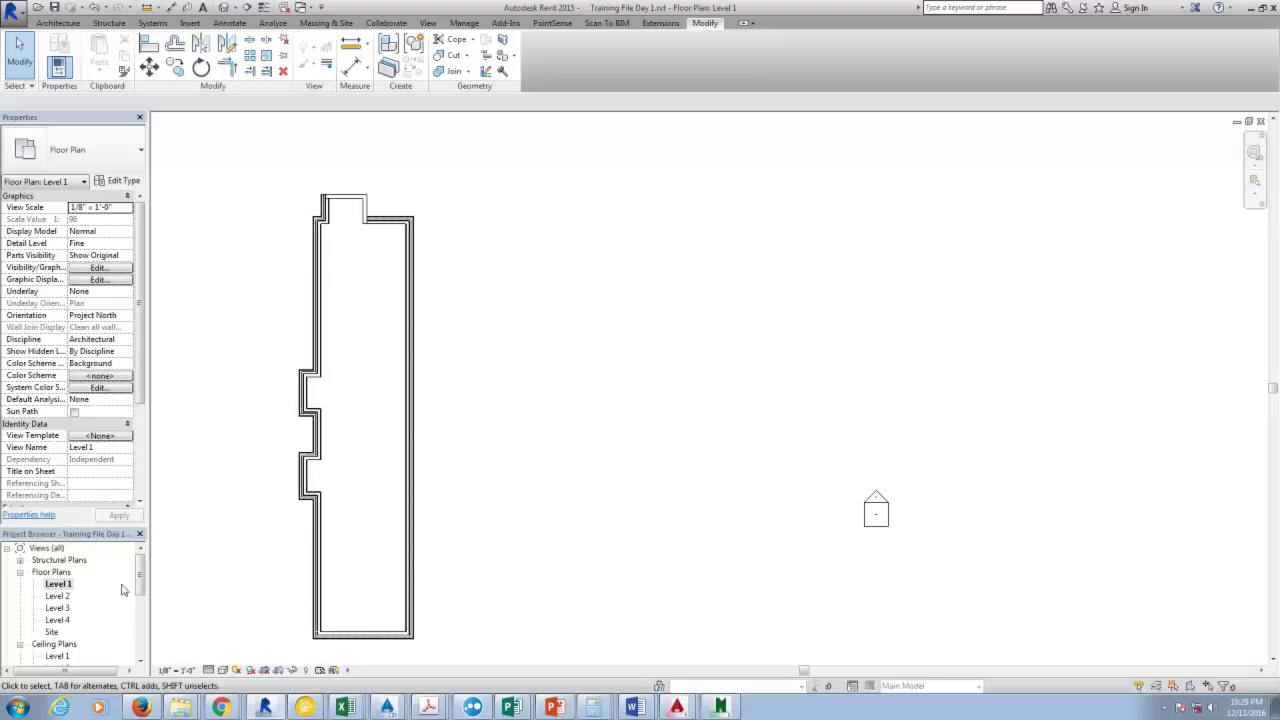
scroll(607, 271, "down", 1)
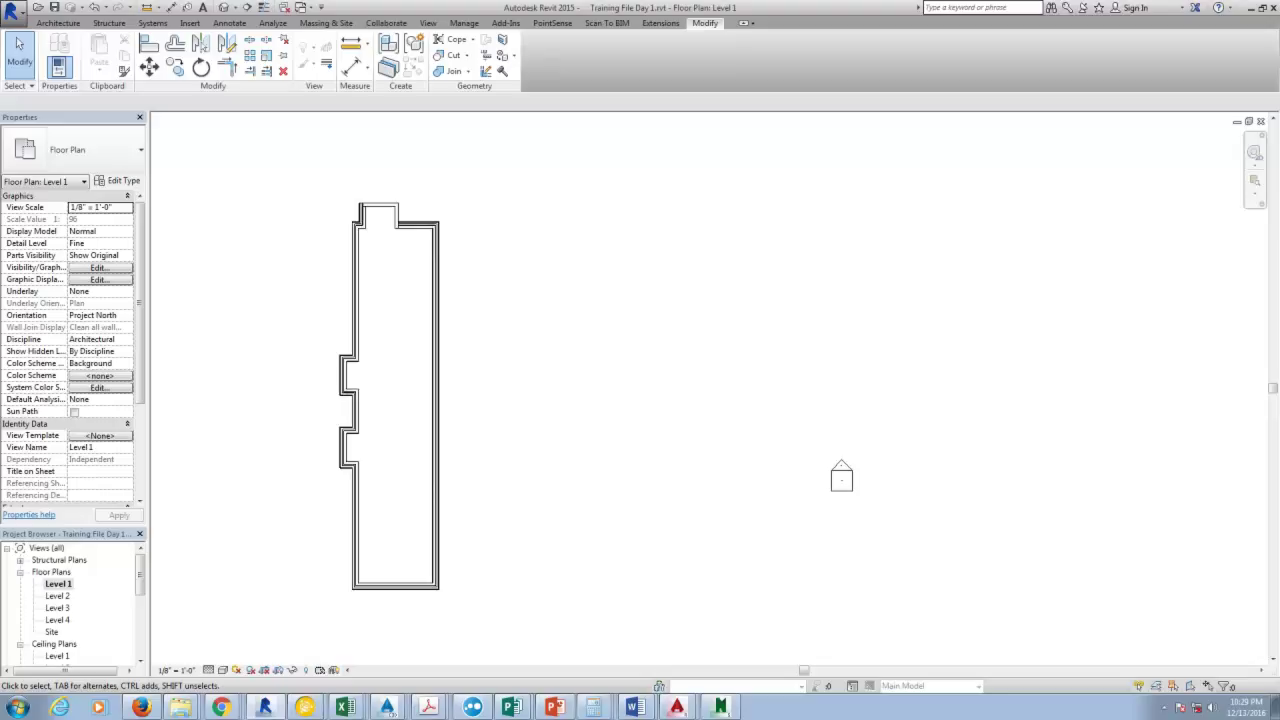
left_click(1261, 122)
Look over the four level lines and their spacing relative to the walls in the East elevation.
scroll(599, 511, "down", 2)
scroll(599, 511, "down", 2)
scroll(724, 250, "up", 2)
scroll(817, 237, "down", 3)
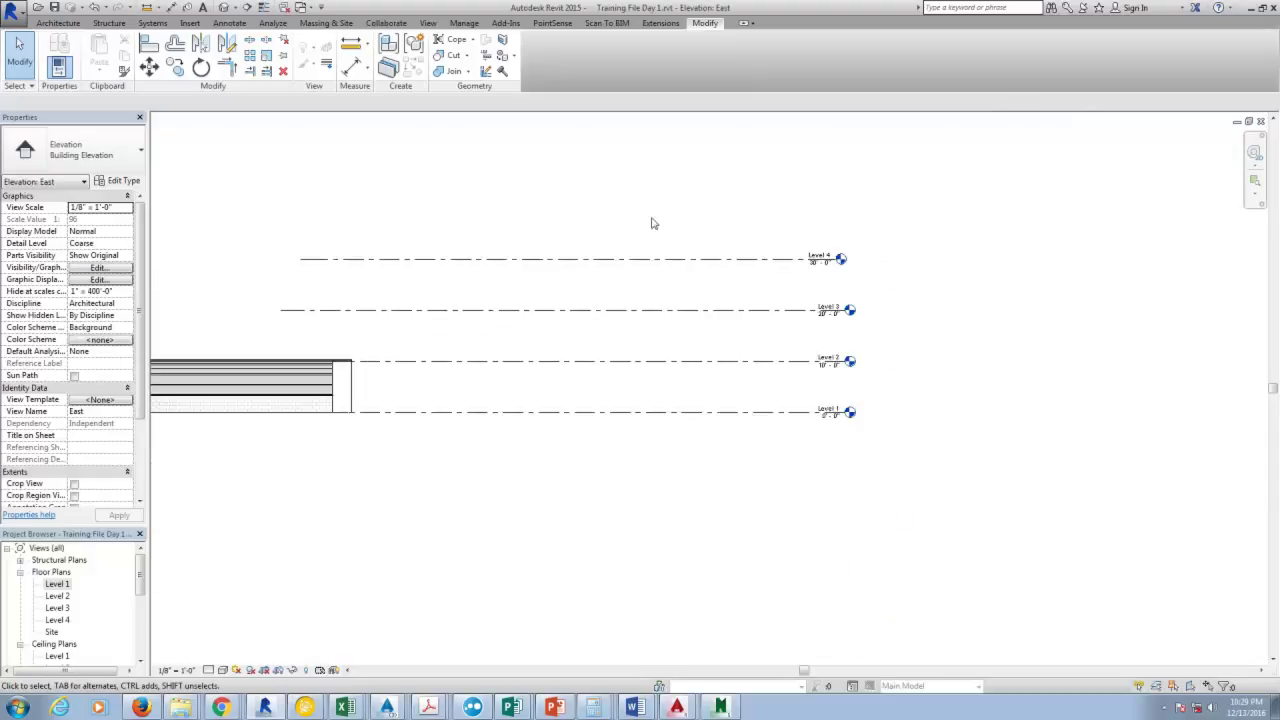
scroll(777, 312, "up", 2)
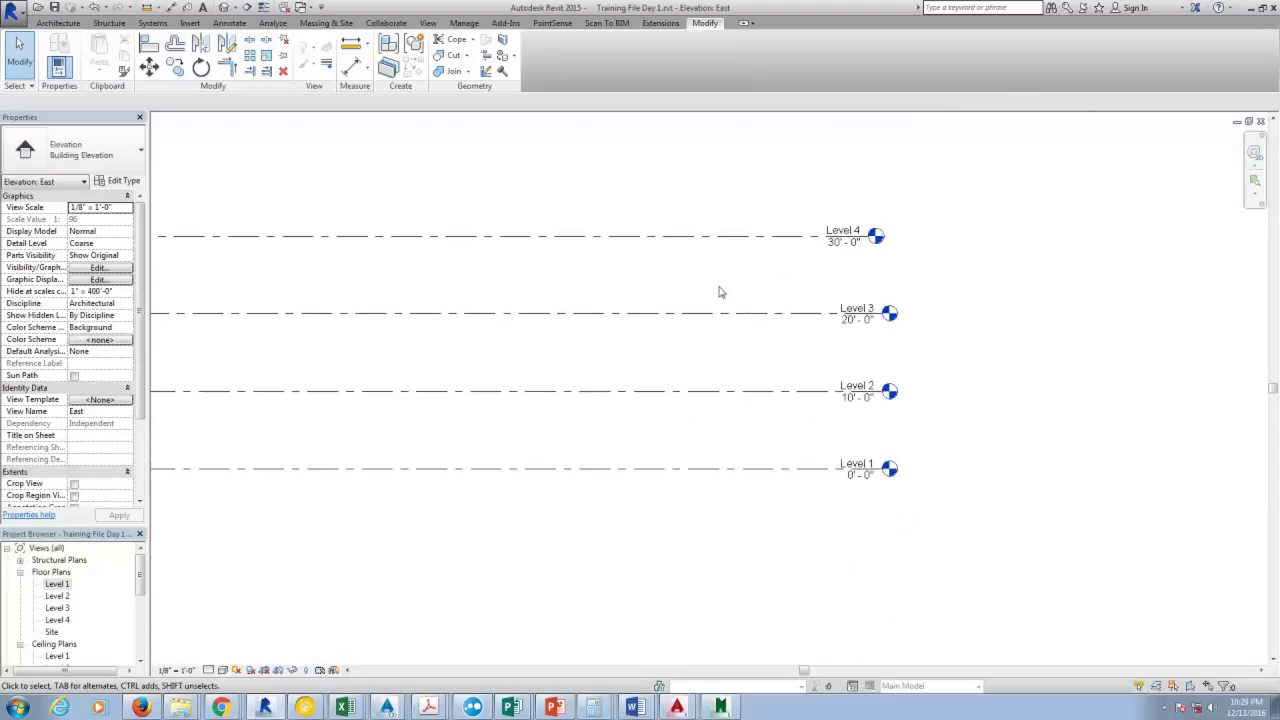
scroll(924, 259, "down", 1)
scroll(686, 318, "up", 1)
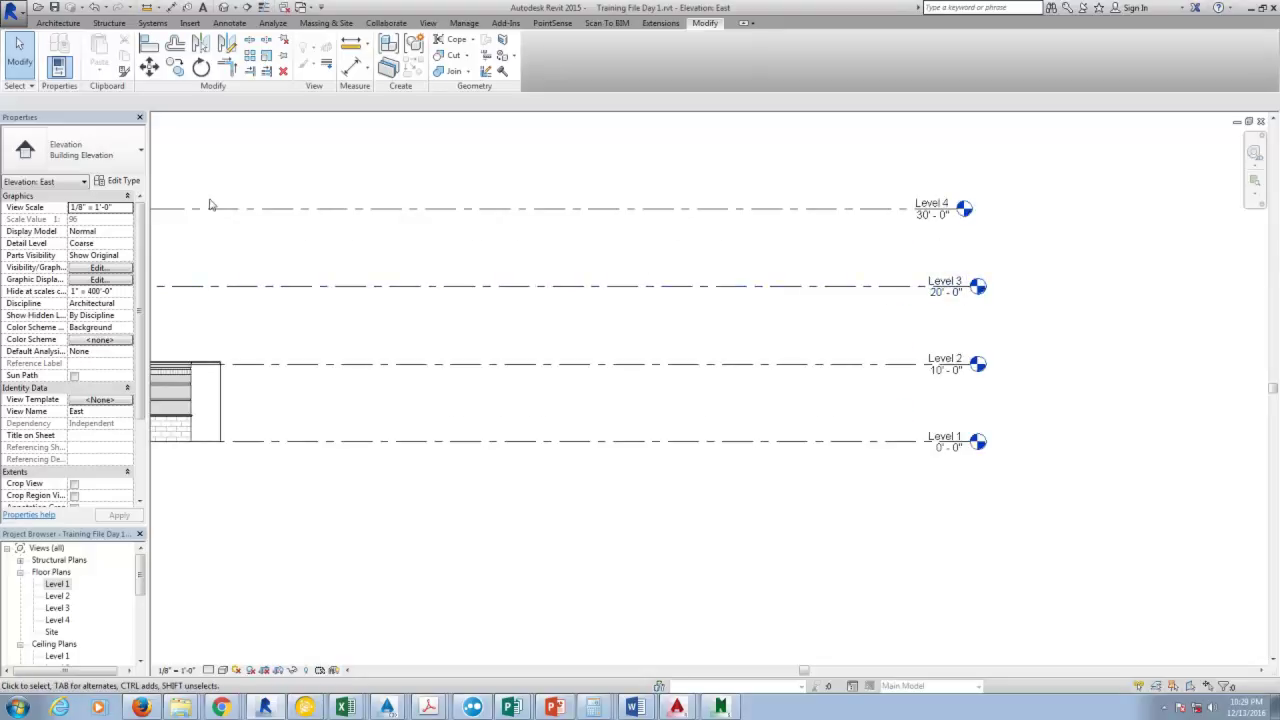
scroll(804, 250, "down", 1)
scroll(906, 165, "up", 1)
scroll(833, 387, "down", 2)
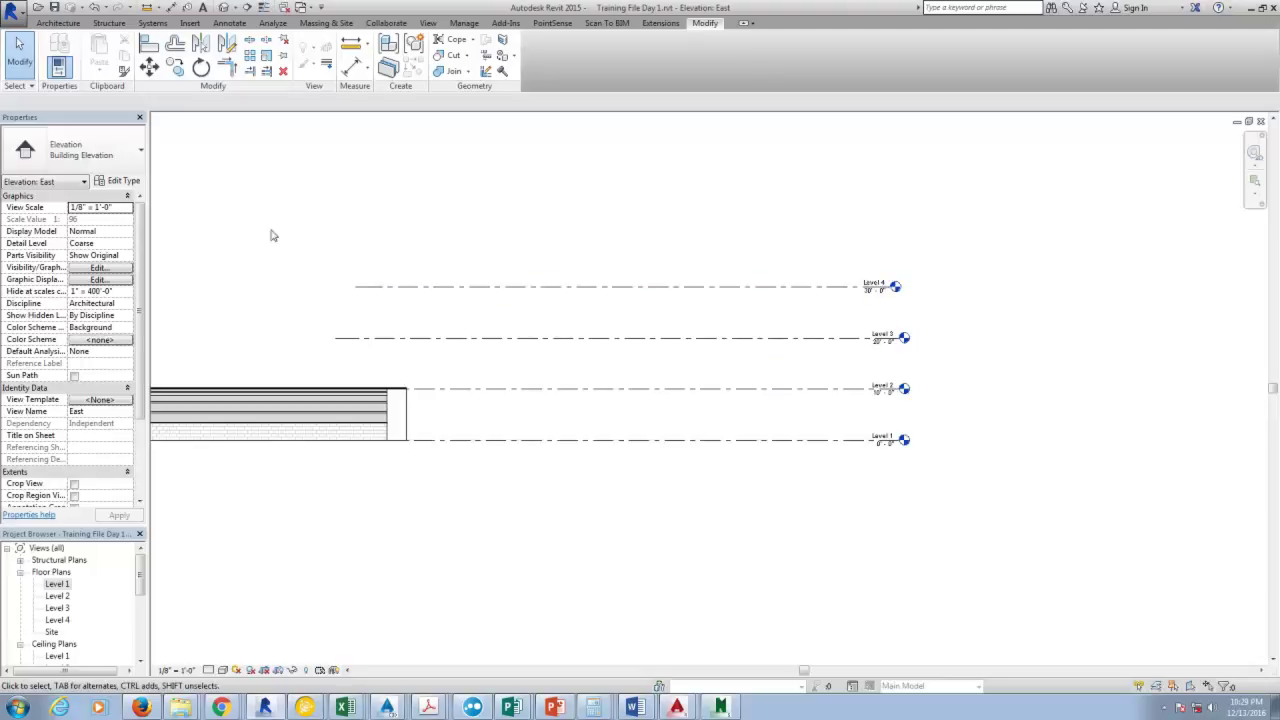
Draw a new level line 10' above Level 4 with its head end aligned with the level heads below.
left_click(60, 27)
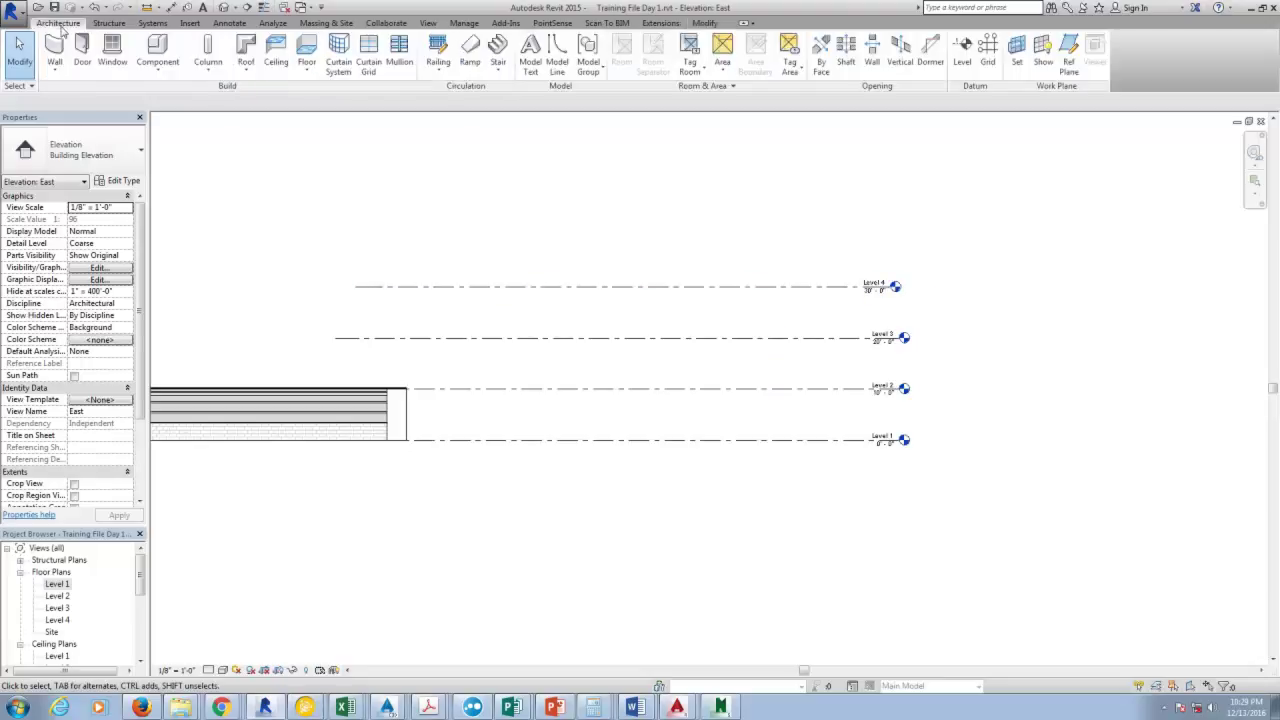
left_click(964, 50)
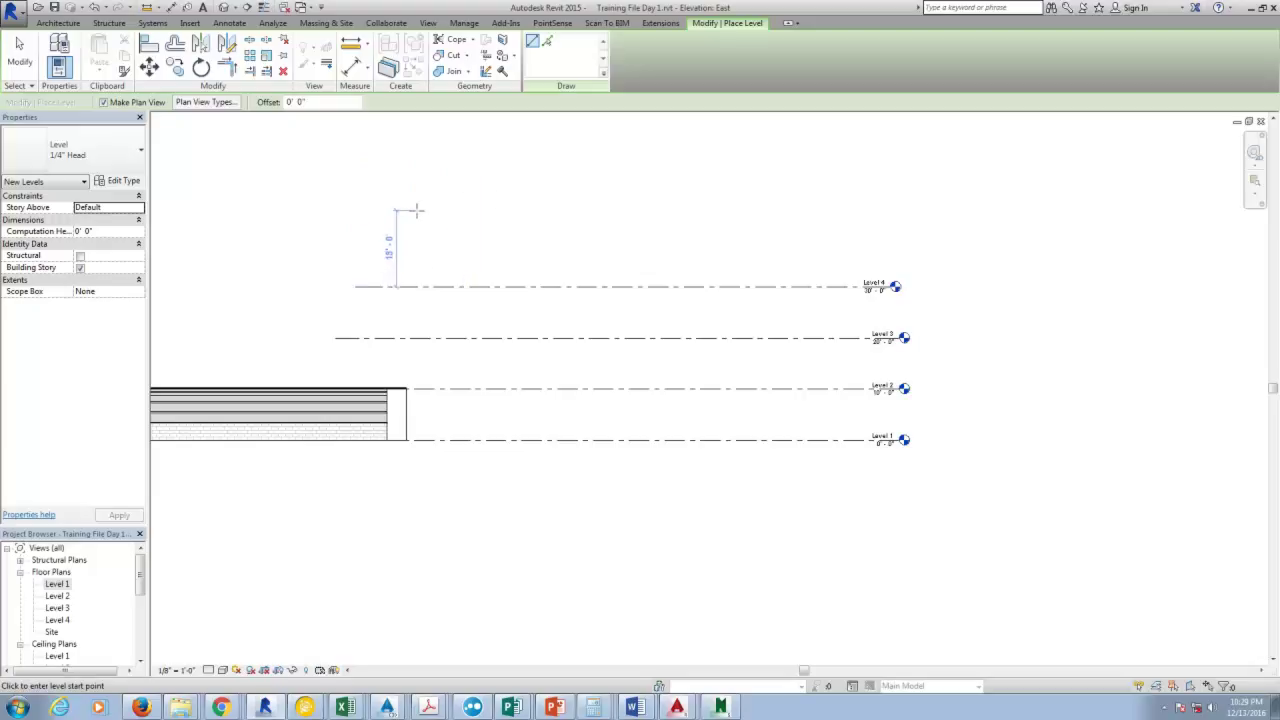
type("10")
key("Return")
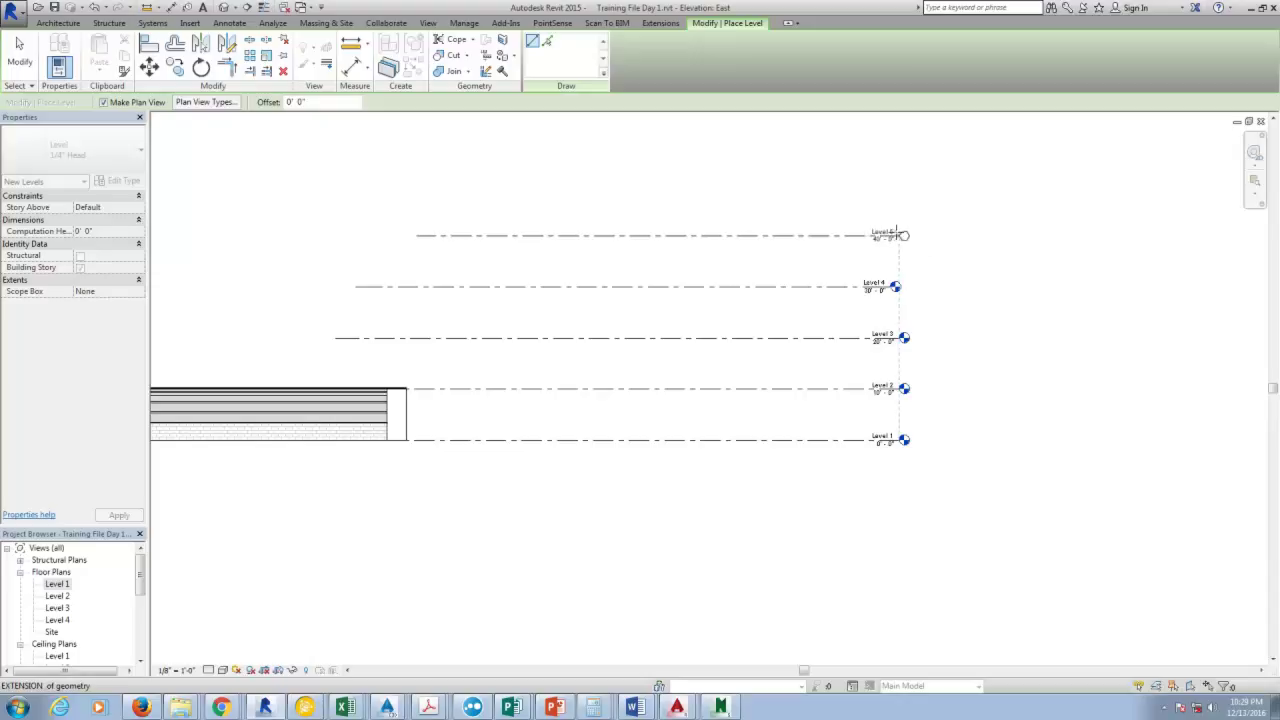
left_click(895, 234)
scroll(880, 232, "up", 4)
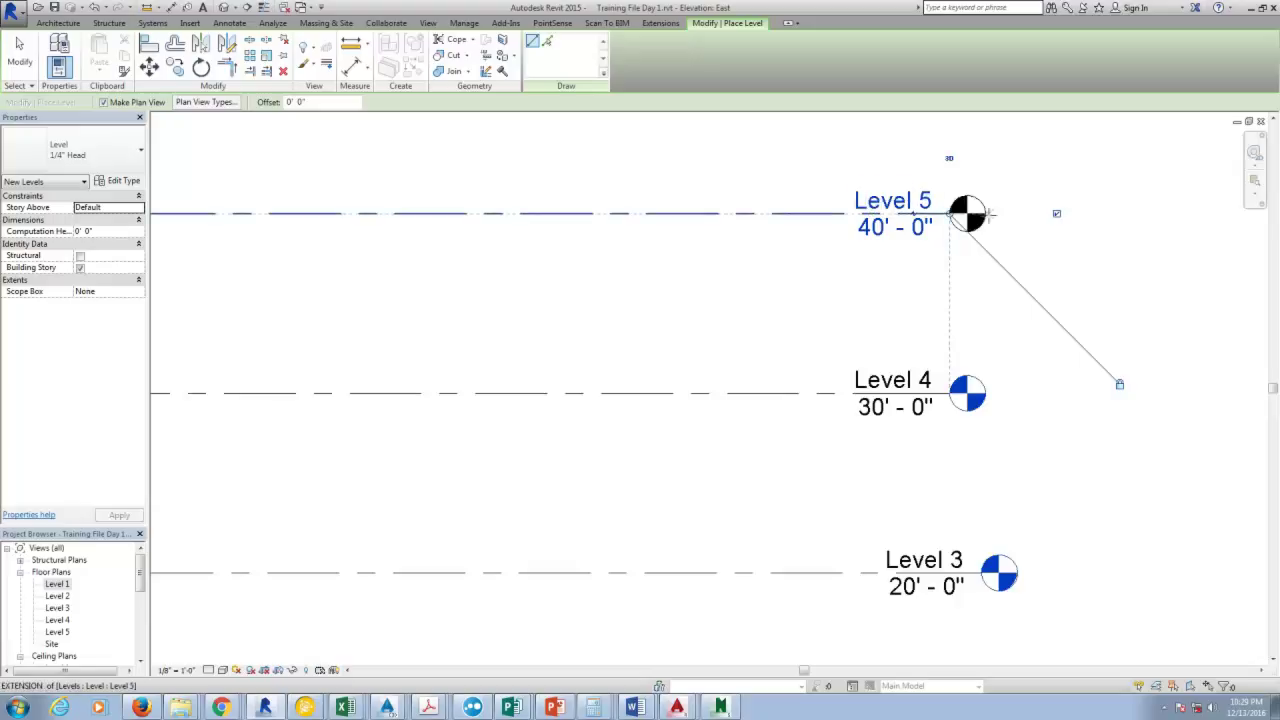
Set the spacing between Level 4 and the new top level to 15' and end level placement.
scroll(860, 232, "down", 3)
scroll(887, 229, "down", 2)
left_click(433, 259)
type("15")
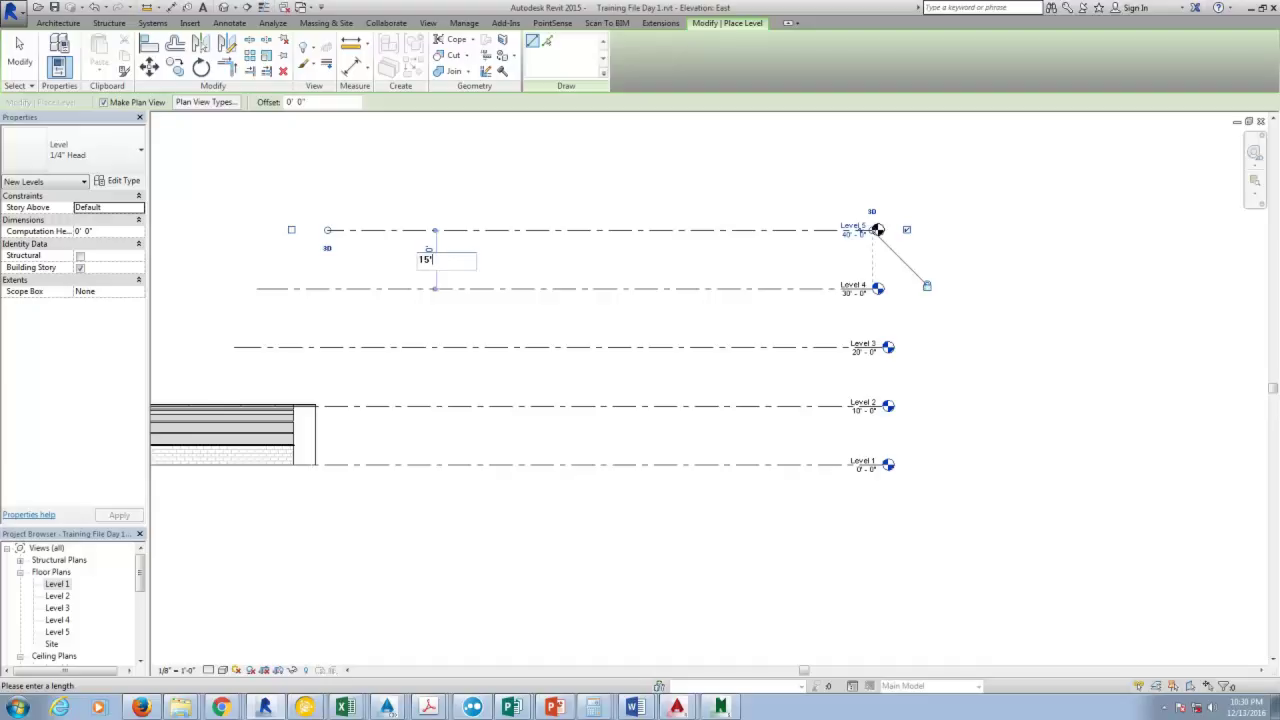
key("Return")
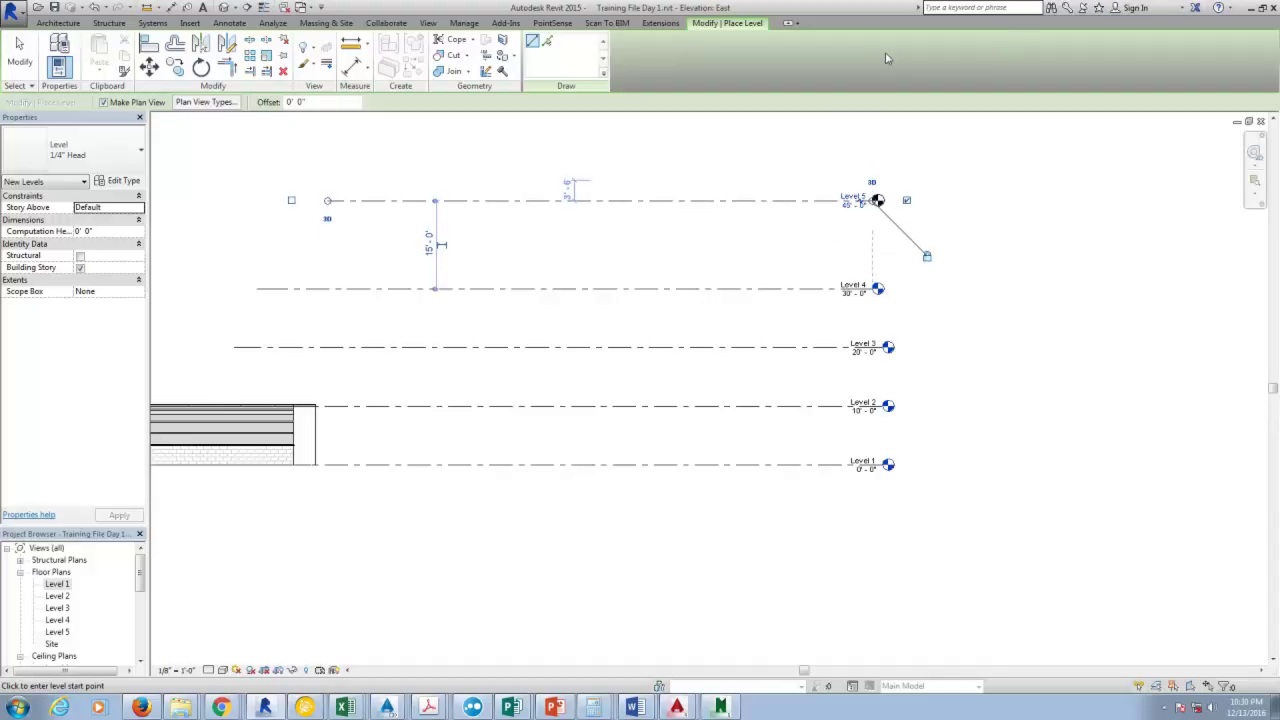
scroll(893, 157, "up", 2)
scroll(910, 240, "down", 2)
scroll(893, 270, "up", 3)
key("Escape")
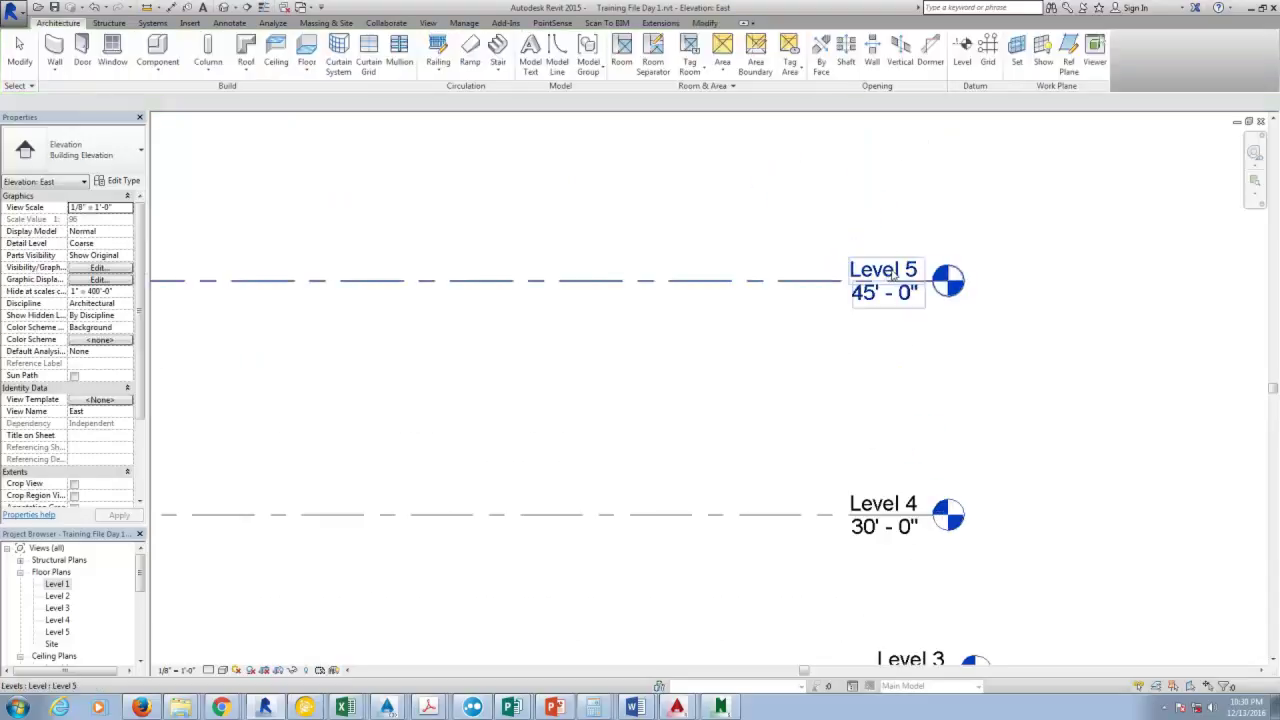
Rename Level 5 to Roof, rename its corresponding views as well, and deselect the level.
left_click(893, 274)
left_click(900, 271)
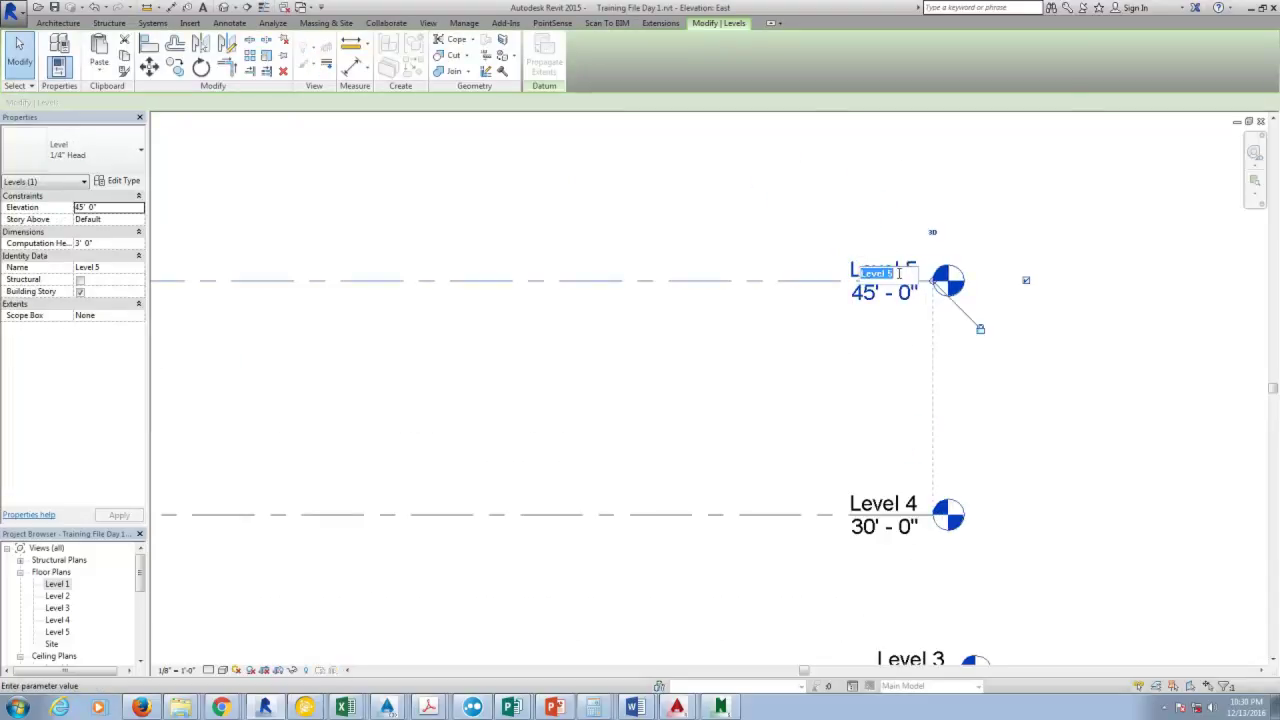
type("R")
key("Return")
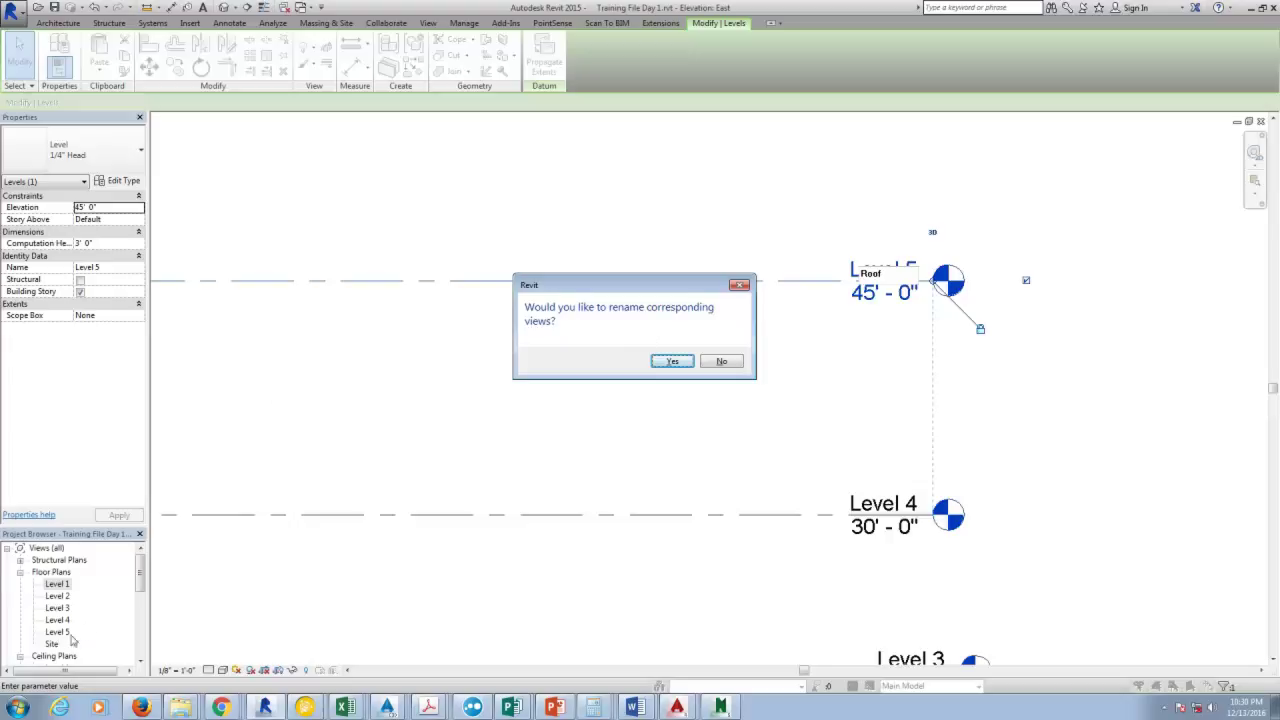
left_click(673, 362)
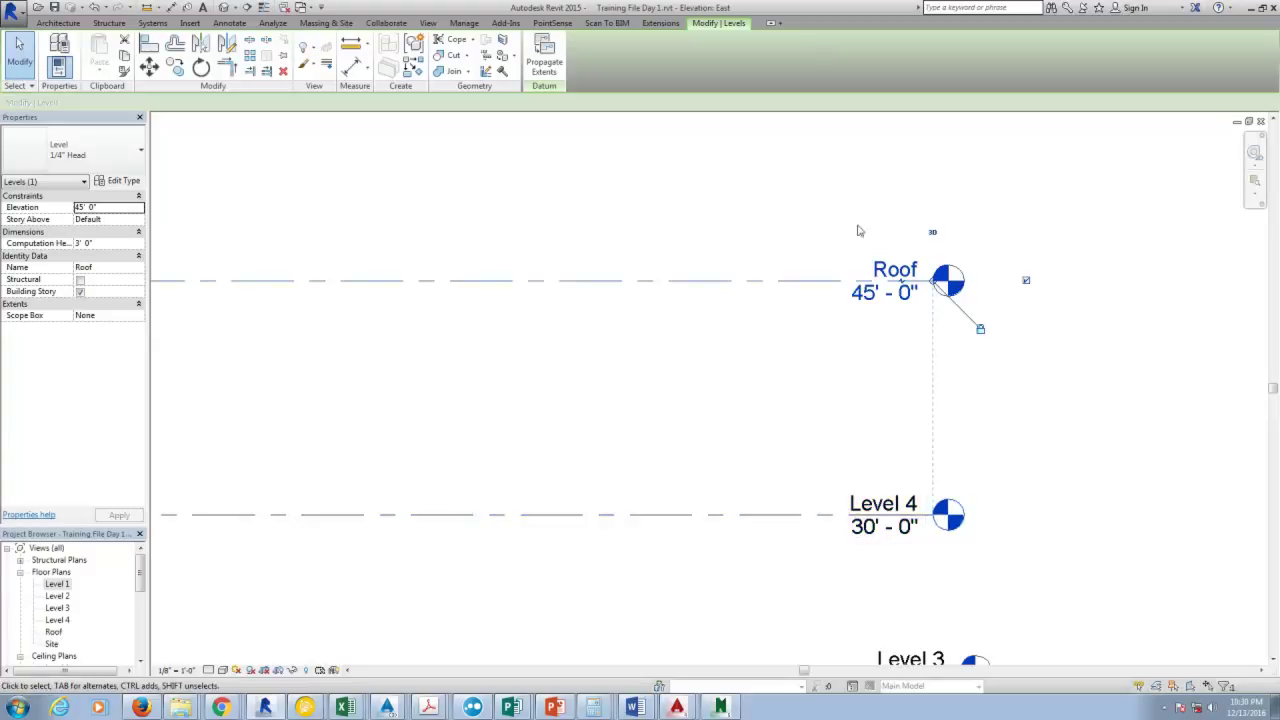
scroll(857, 231, "down", 5)
left_click(519, 234)
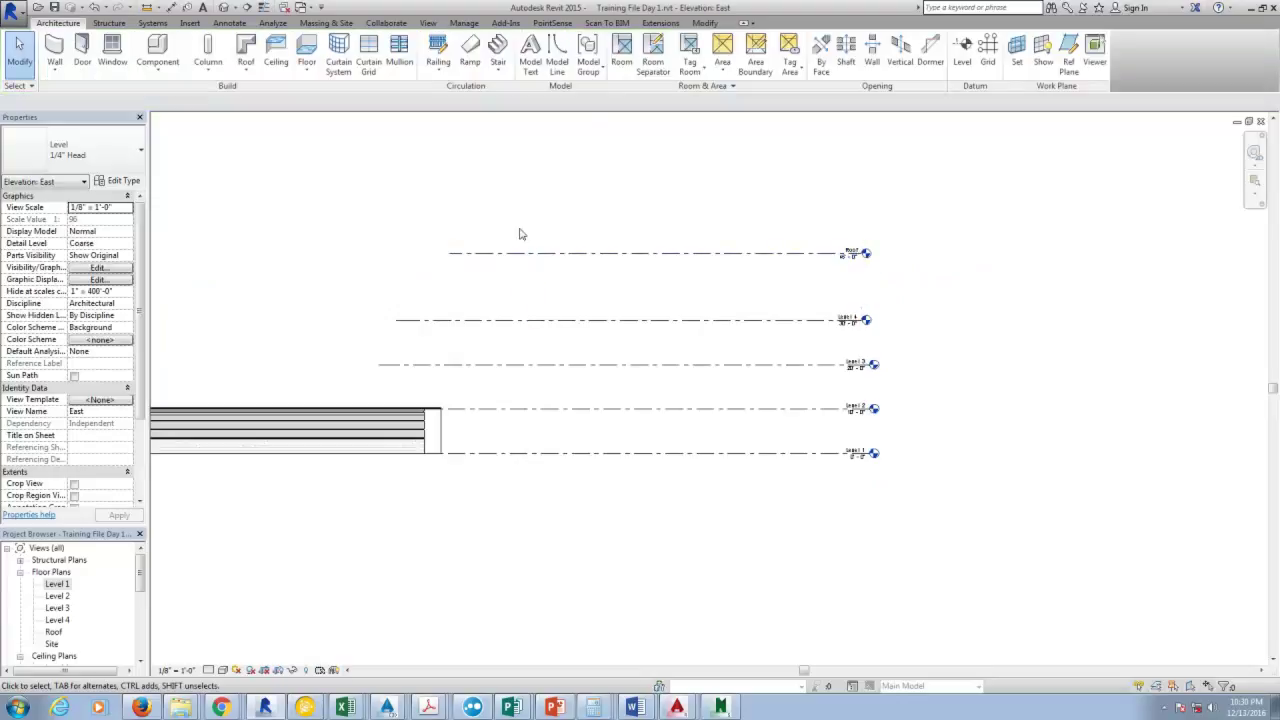
scroll(708, 217, "down", 1)
scroll(254, 355, "up", 2)
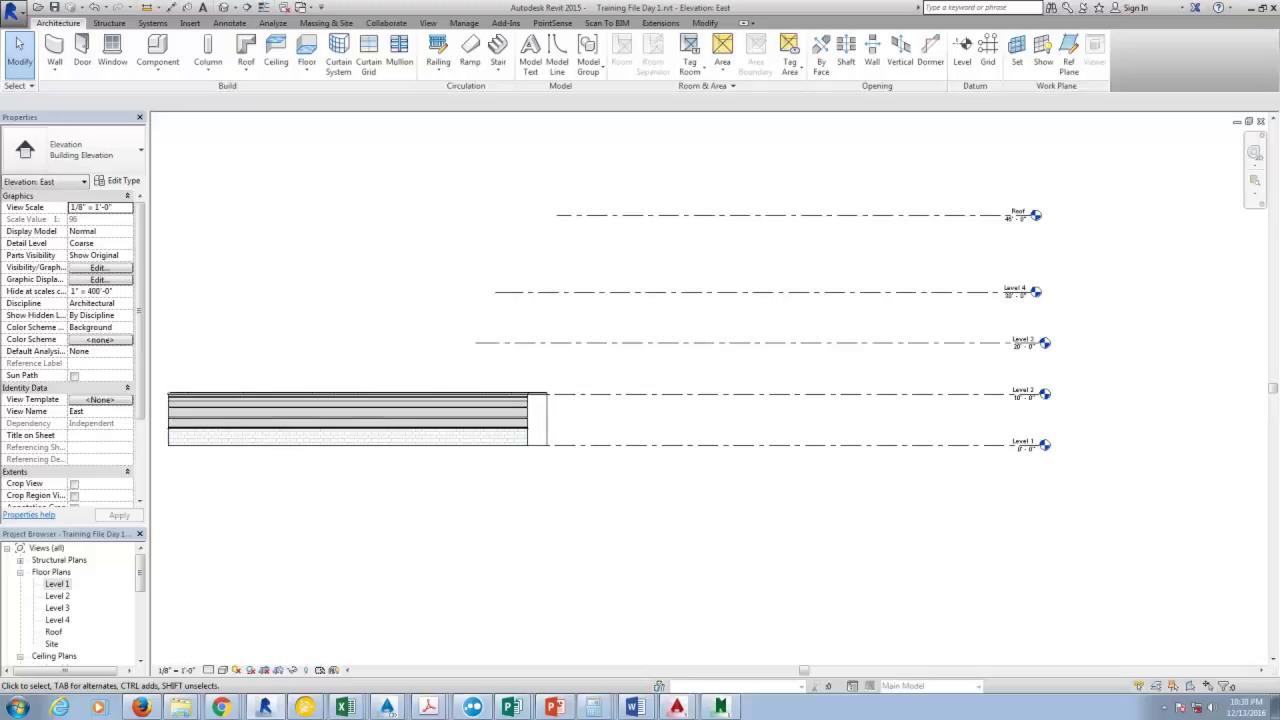
Shorten the lines of Levels 1 to 3 together by pulling their aligned head ends closer to the wall's end.
scroll(1200, 457, "up", 5)
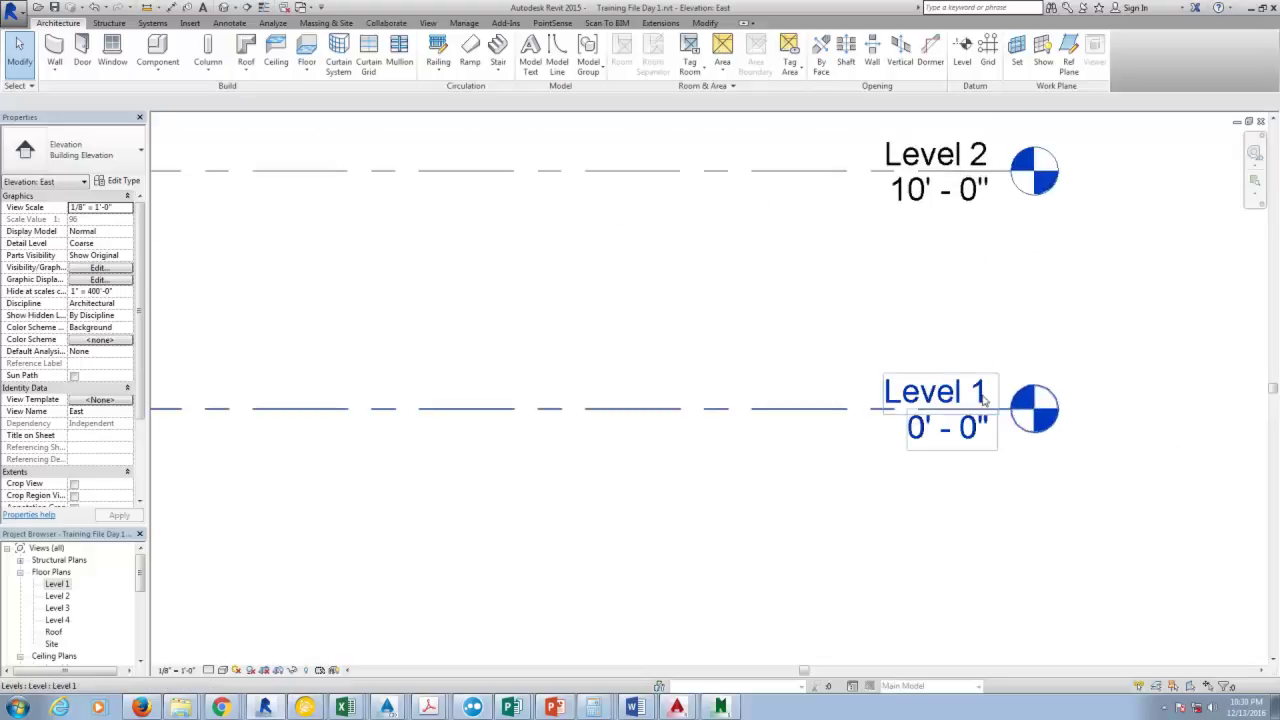
left_click(945, 393)
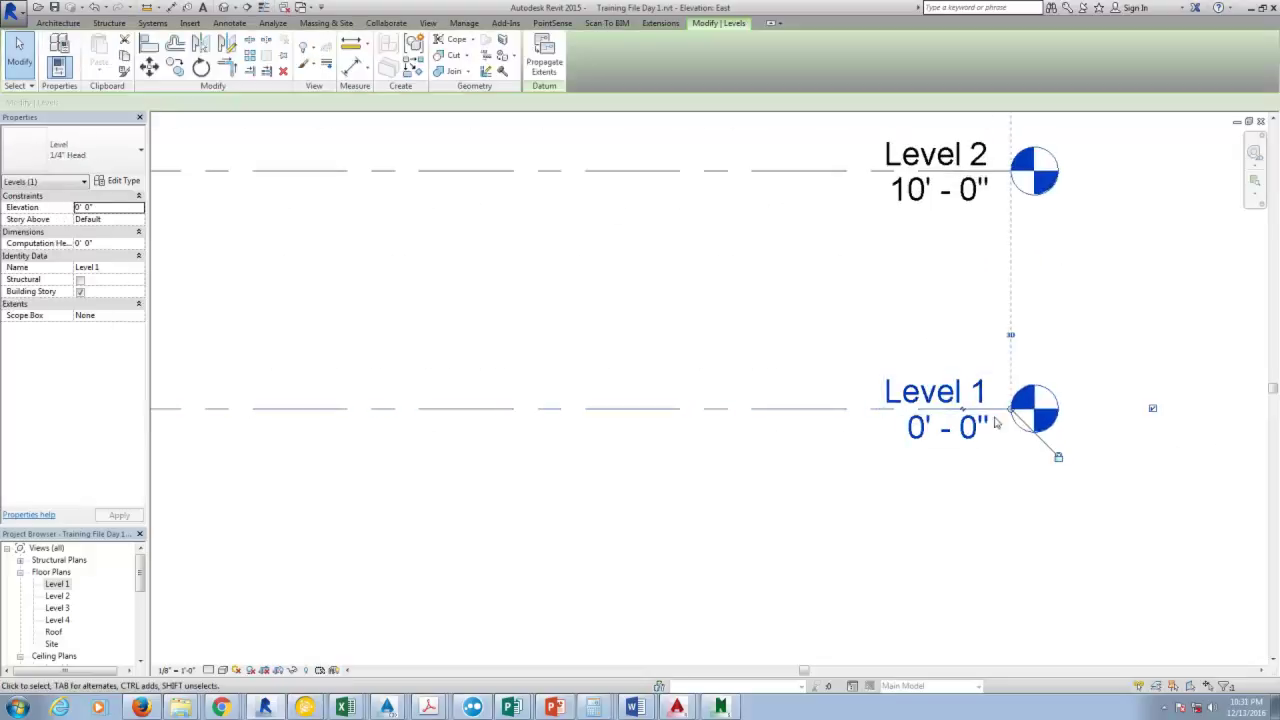
left_click_drag(1030, 403, 392, 497)
scroll(873, 511, "down", 3)
scroll(873, 512, "down", 2)
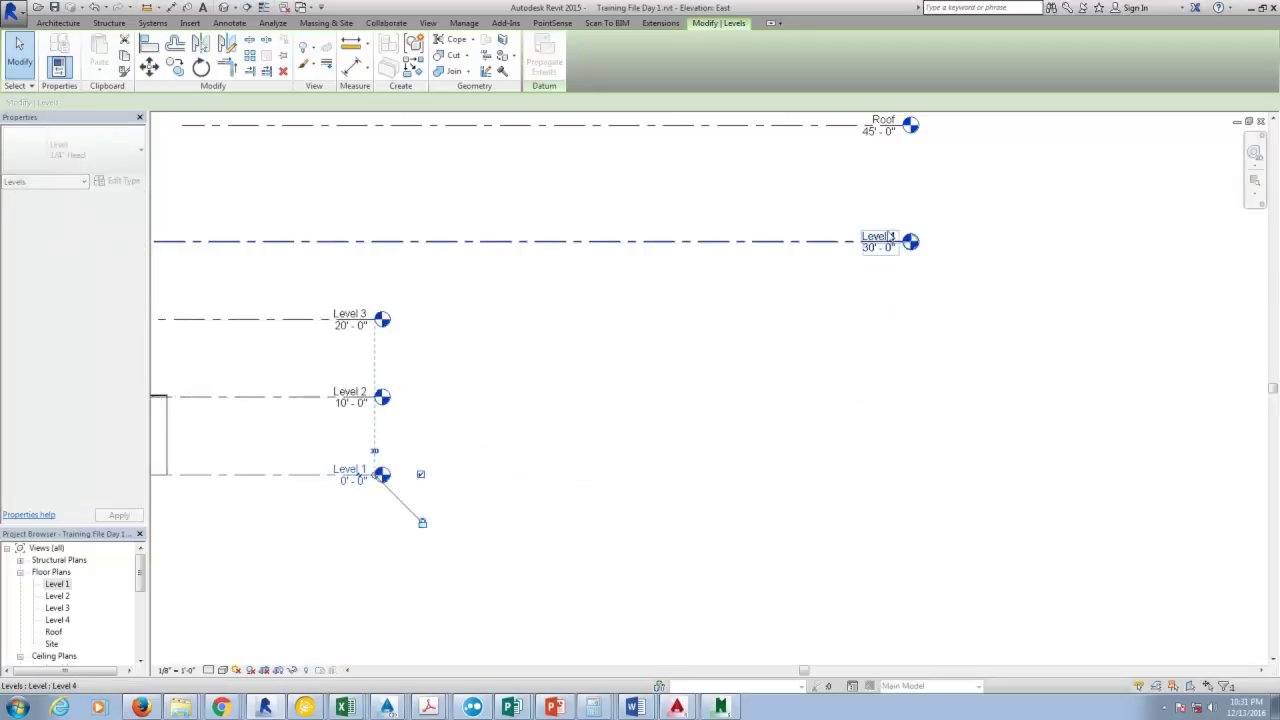
Align the Level 4 and Roof head ends with the lower level heads, and shift the whole aligned stack slightly outward.
left_click(857, 240)
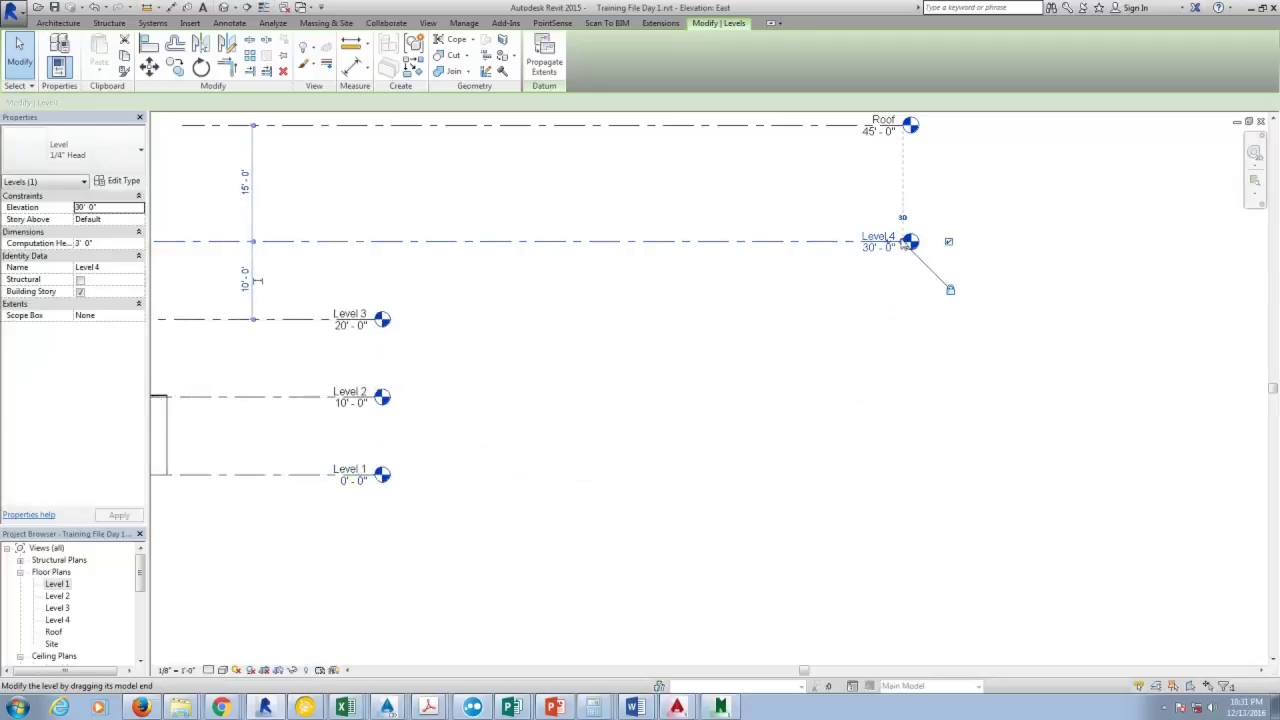
left_click_drag(903, 248, 375, 318)
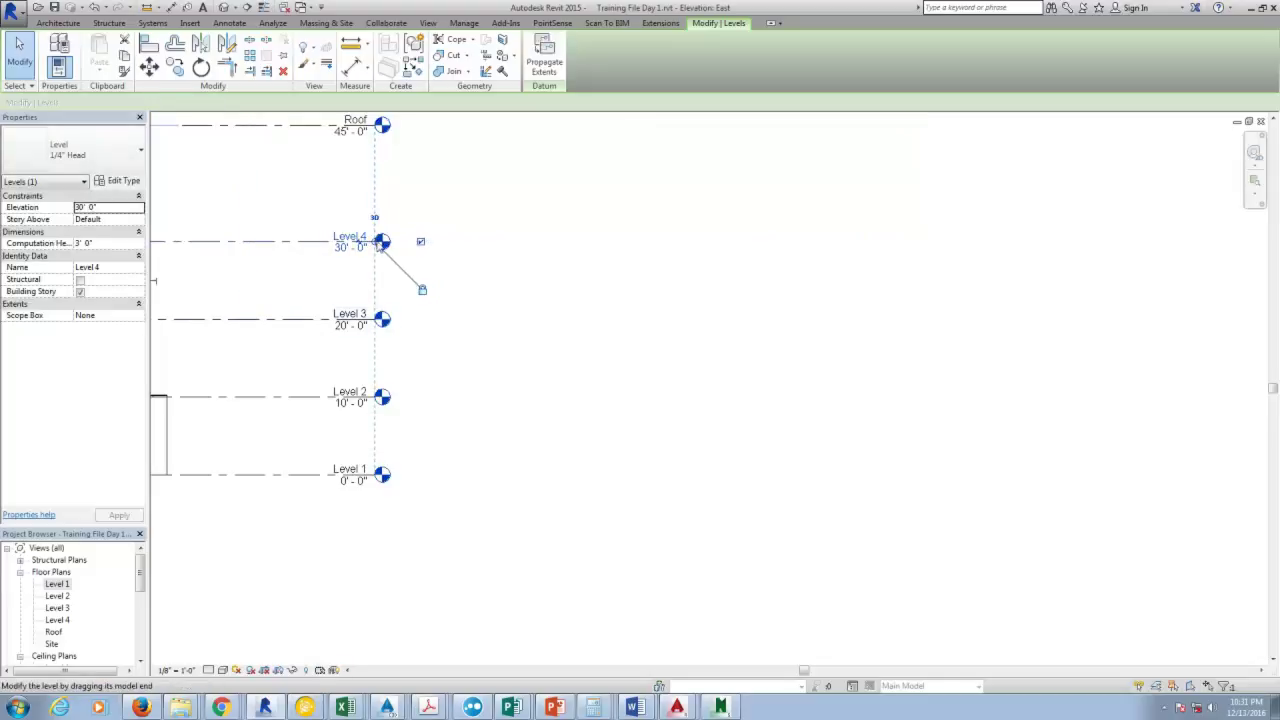
left_click_drag(370, 251, 402, 252)
Unlock Level 4's head end, move it outward on its own, and return it to alignment with the other level heads.
left_click(511, 208)
left_click(391, 250)
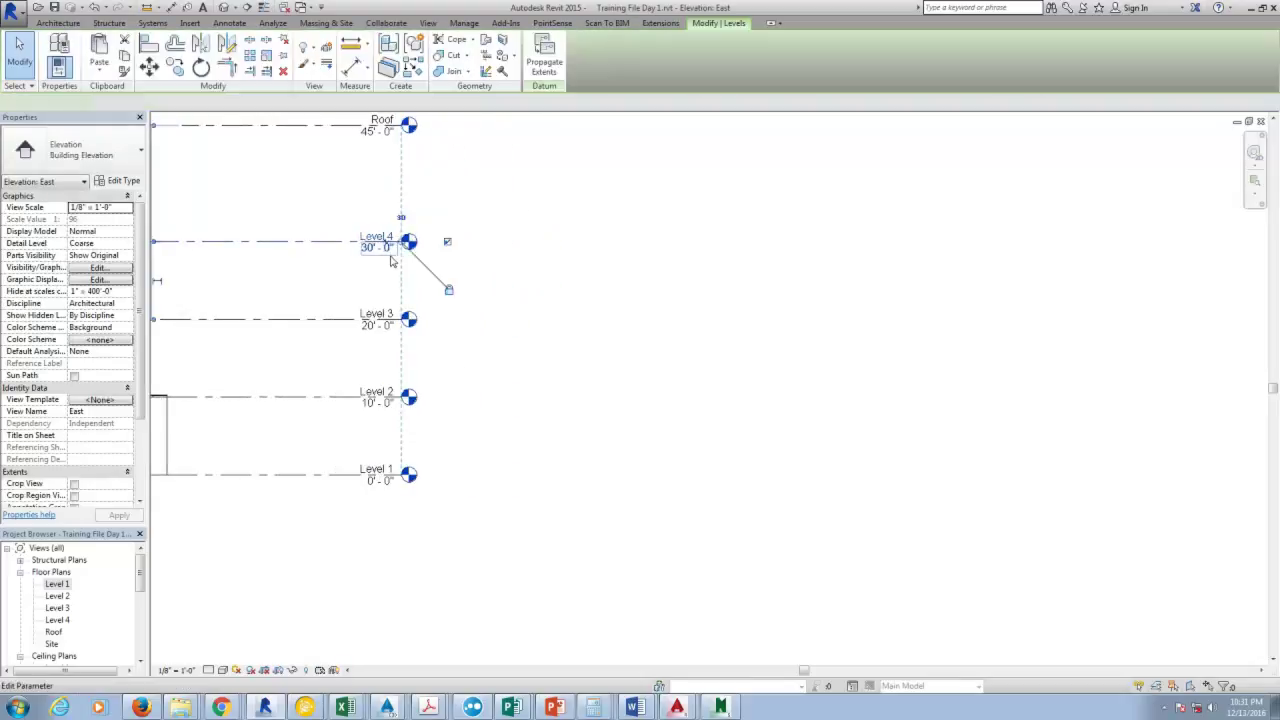
left_click_drag(406, 246, 508, 242)
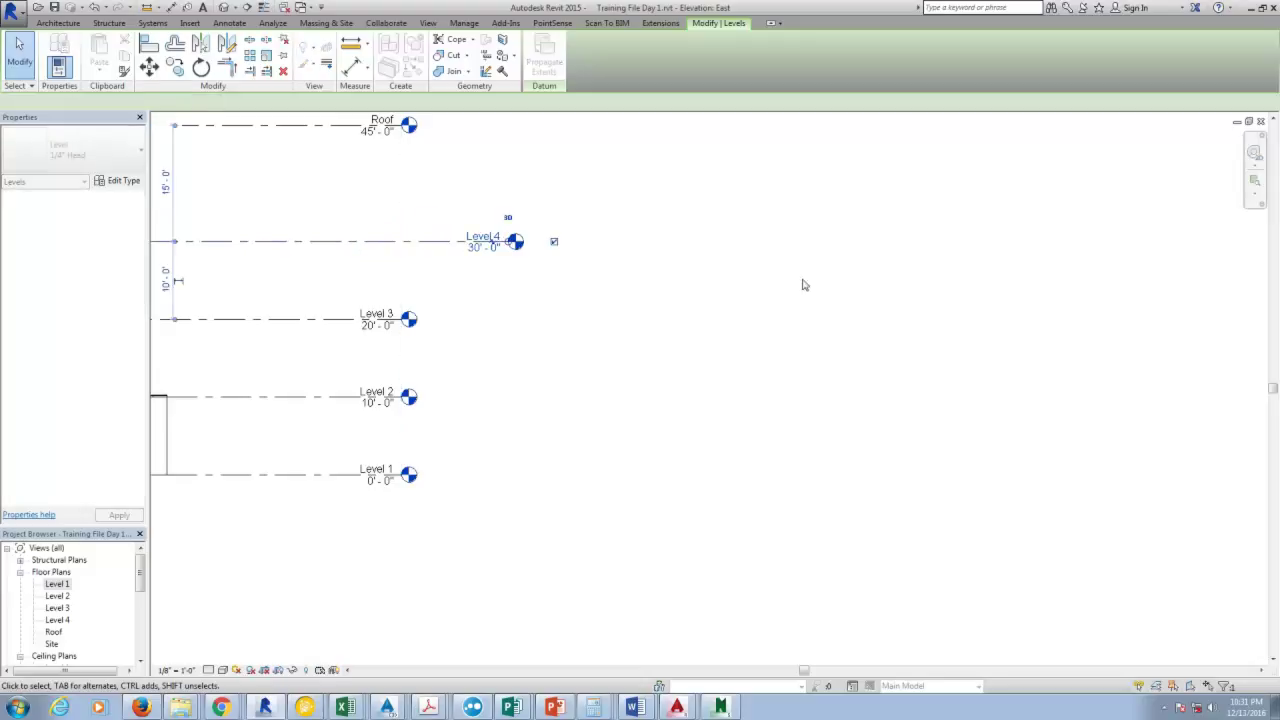
left_click_drag(510, 244, 407, 242)
Add an elbow to the Level 4 line beside its head and raise the head above the level line.
scroll(383, 238, "up", 5)
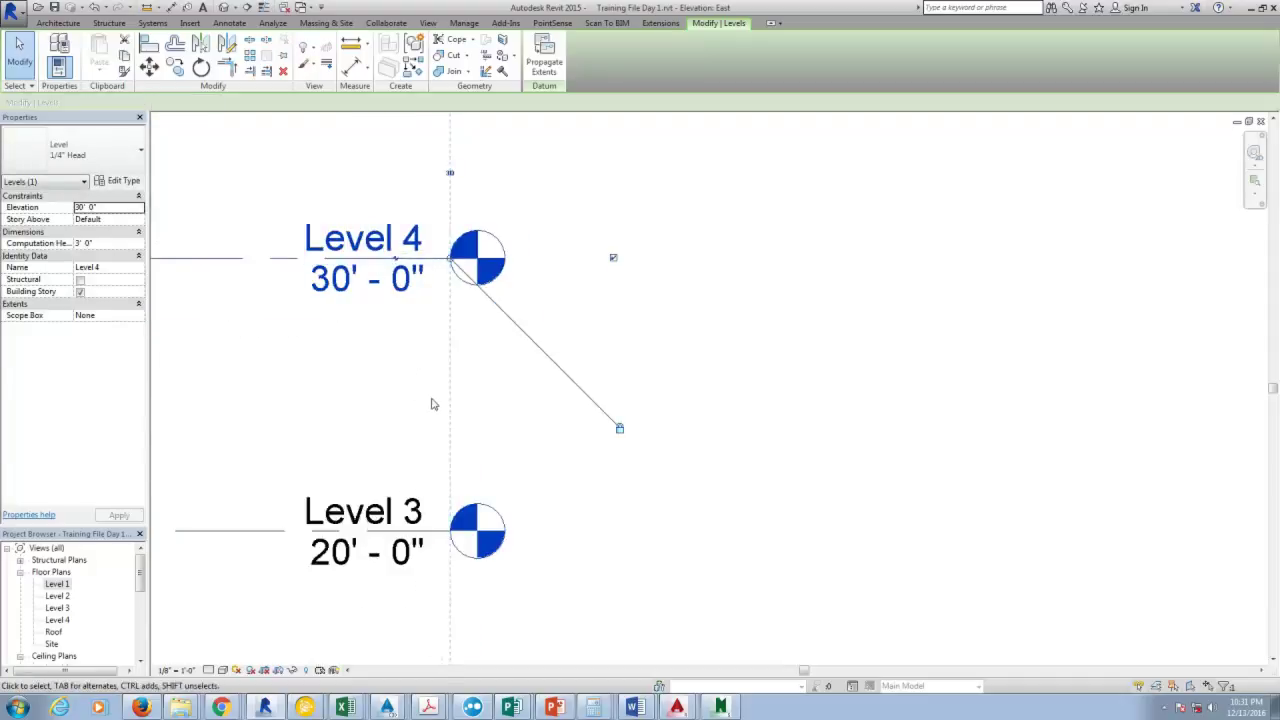
scroll(434, 403, "down", 3)
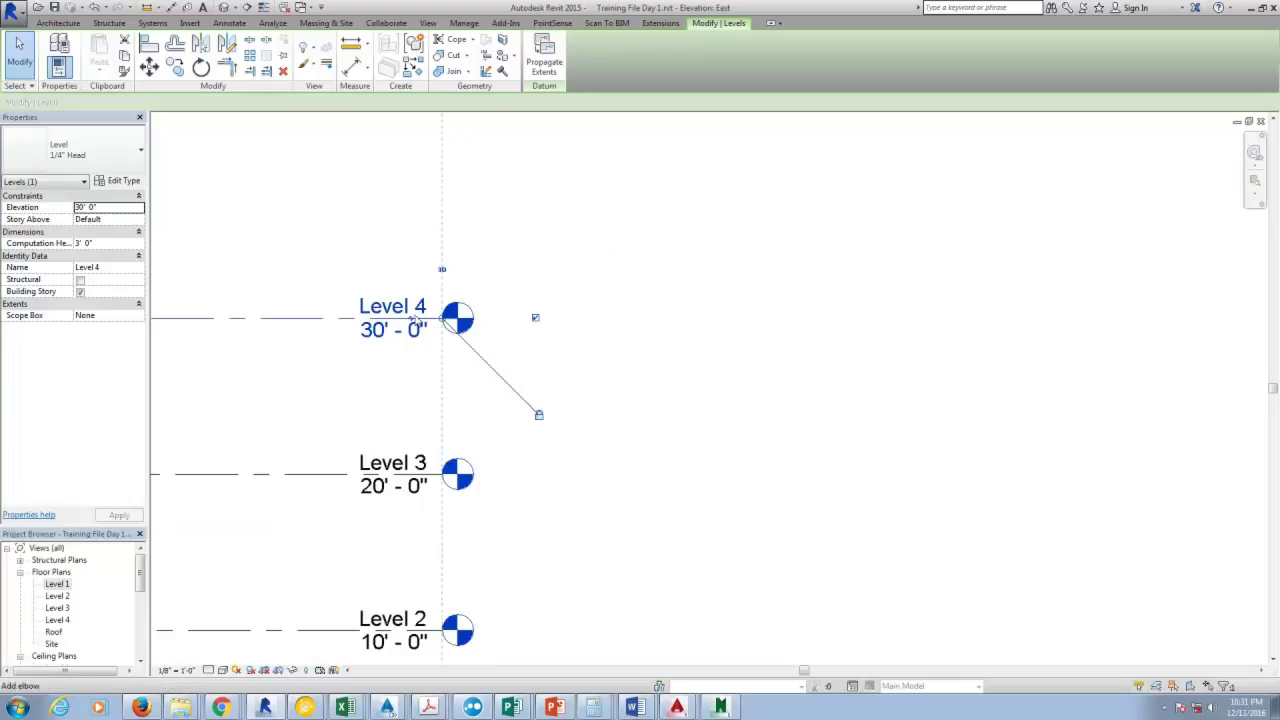
scroll(412, 322, "up", 5)
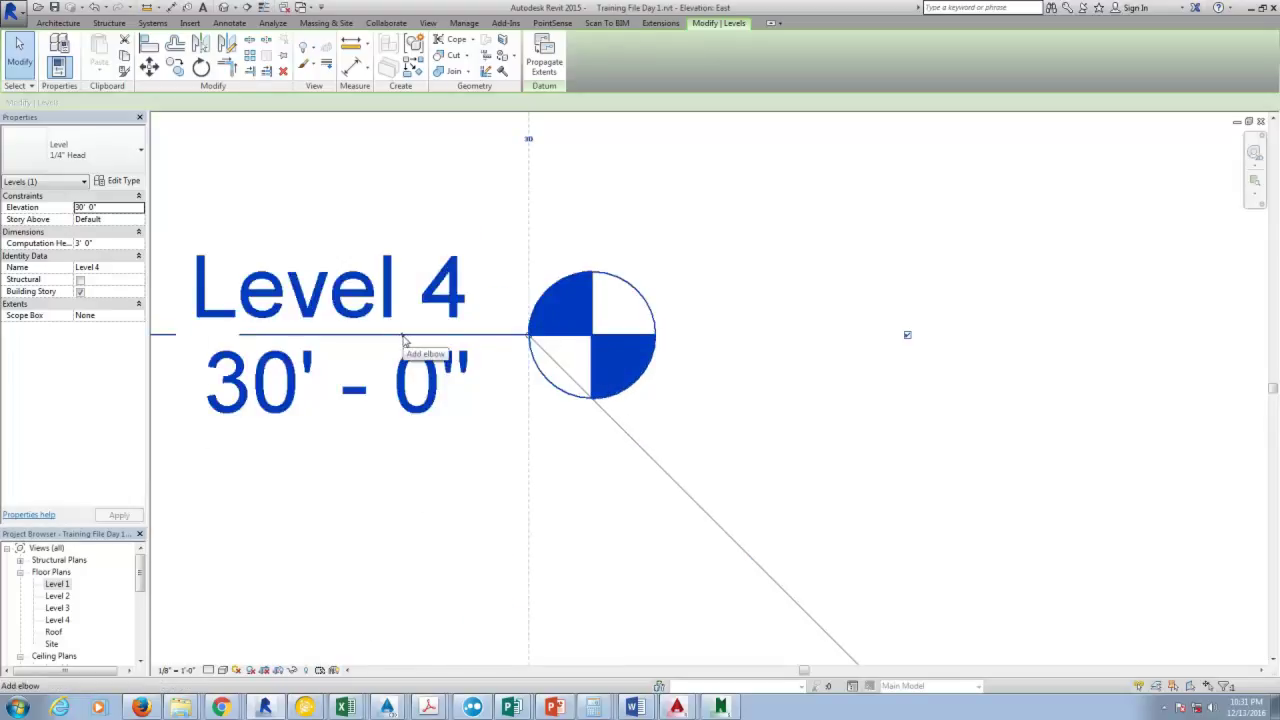
left_click(404, 340)
scroll(404, 341, "down", 3)
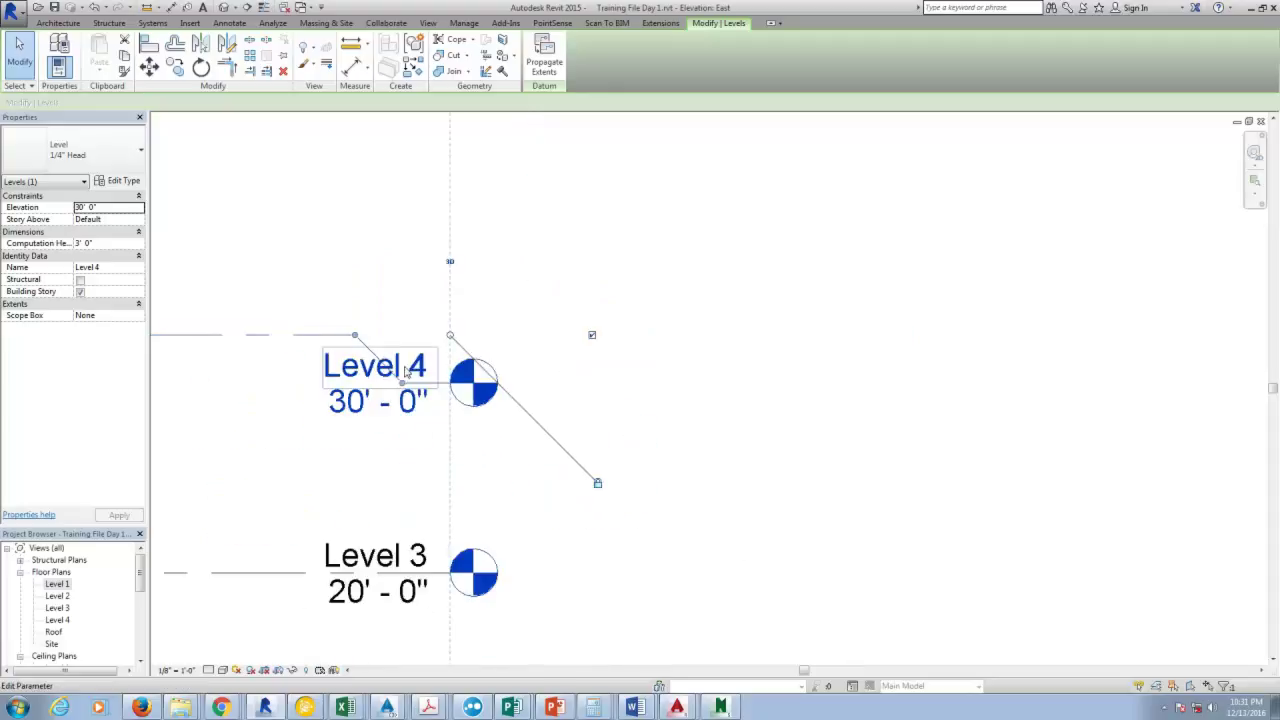
scroll(421, 376, "down", 1)
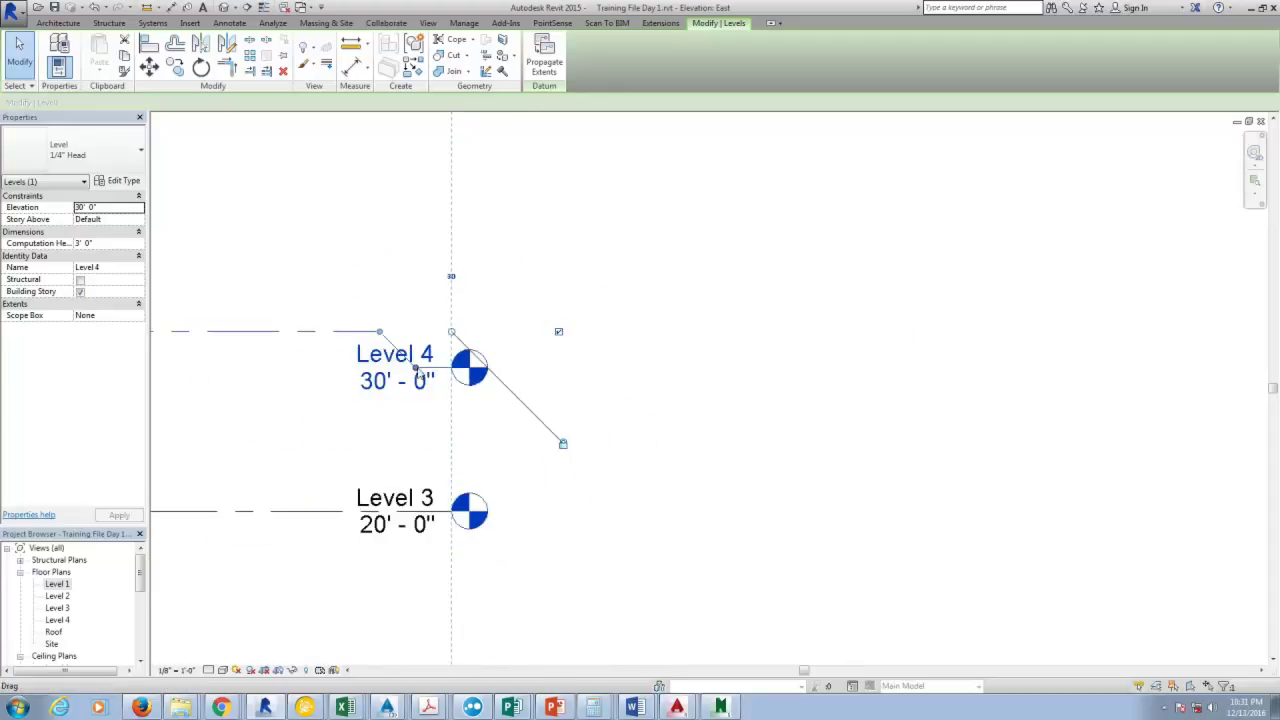
left_click_drag(417, 370, 384, 250)
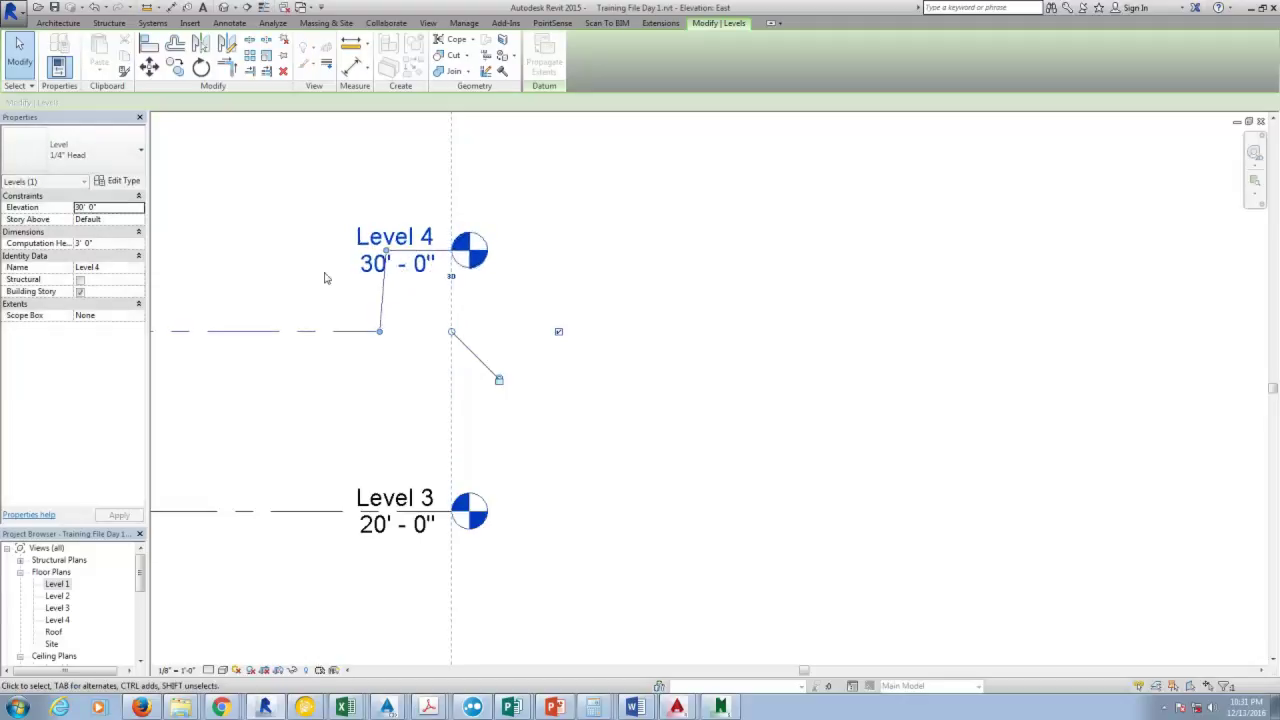
Extend Level 4's head outward past the other heads, reshape the elbow into a sloped jog, and deselect the level.
left_click_drag(478, 254, 648, 252)
scroll(434, 240, "down", 1)
left_click_drag(537, 323, 408, 331)
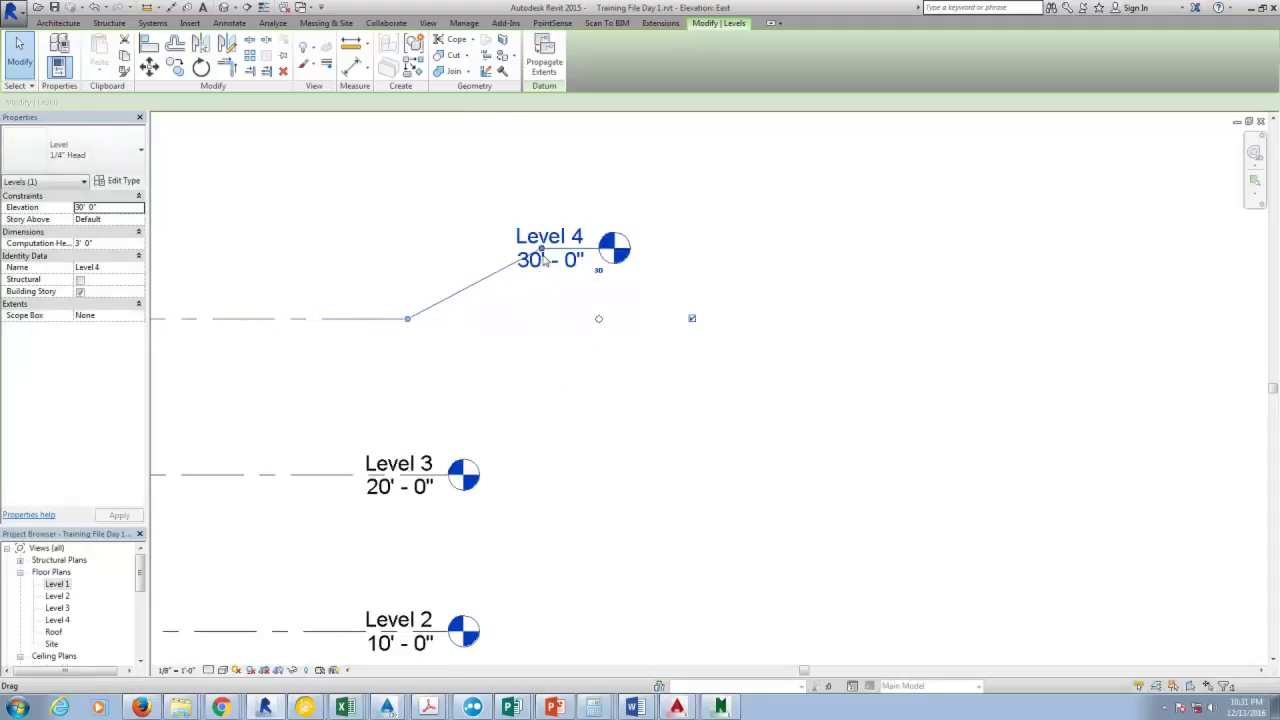
left_click(545, 352)
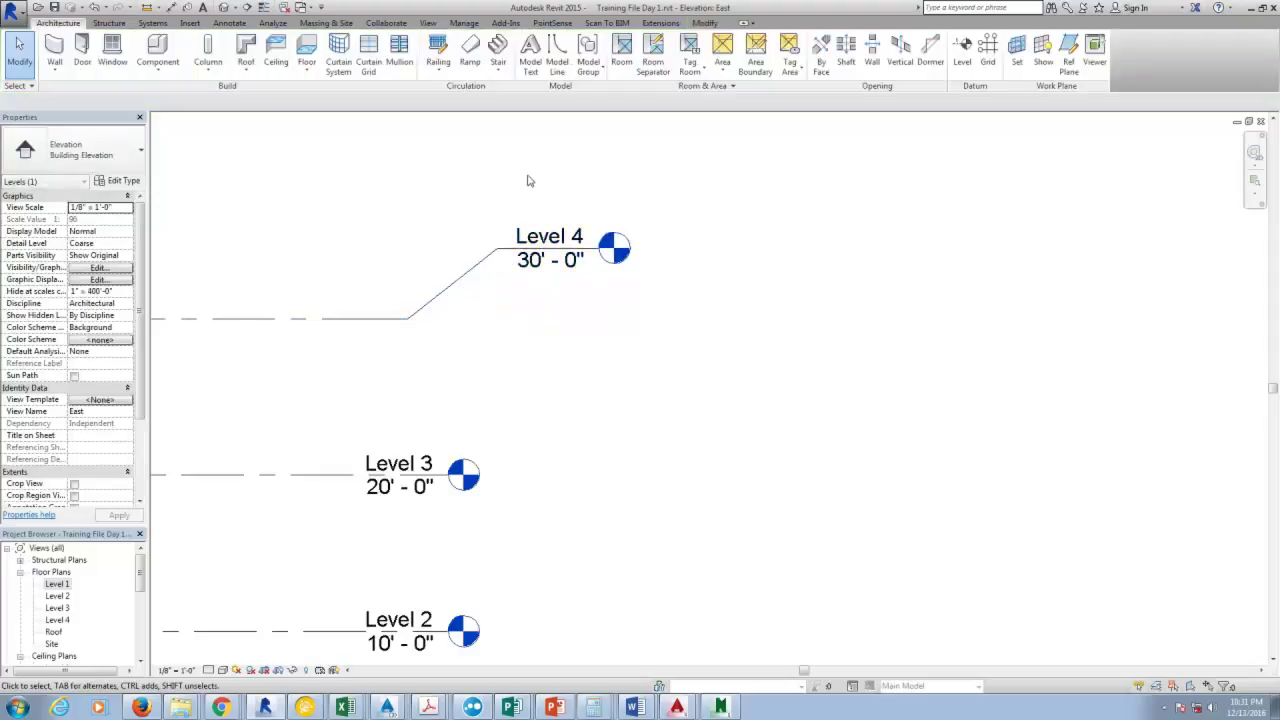
Look over the level stack with the jogged Level 4 head and its matching Level 4 floor plan in the project views.
scroll(545, 352, "down", 2)
scroll(545, 352, "down", 1)
scroll(526, 244, "up", 3)
scroll(932, 252, "down", 3)
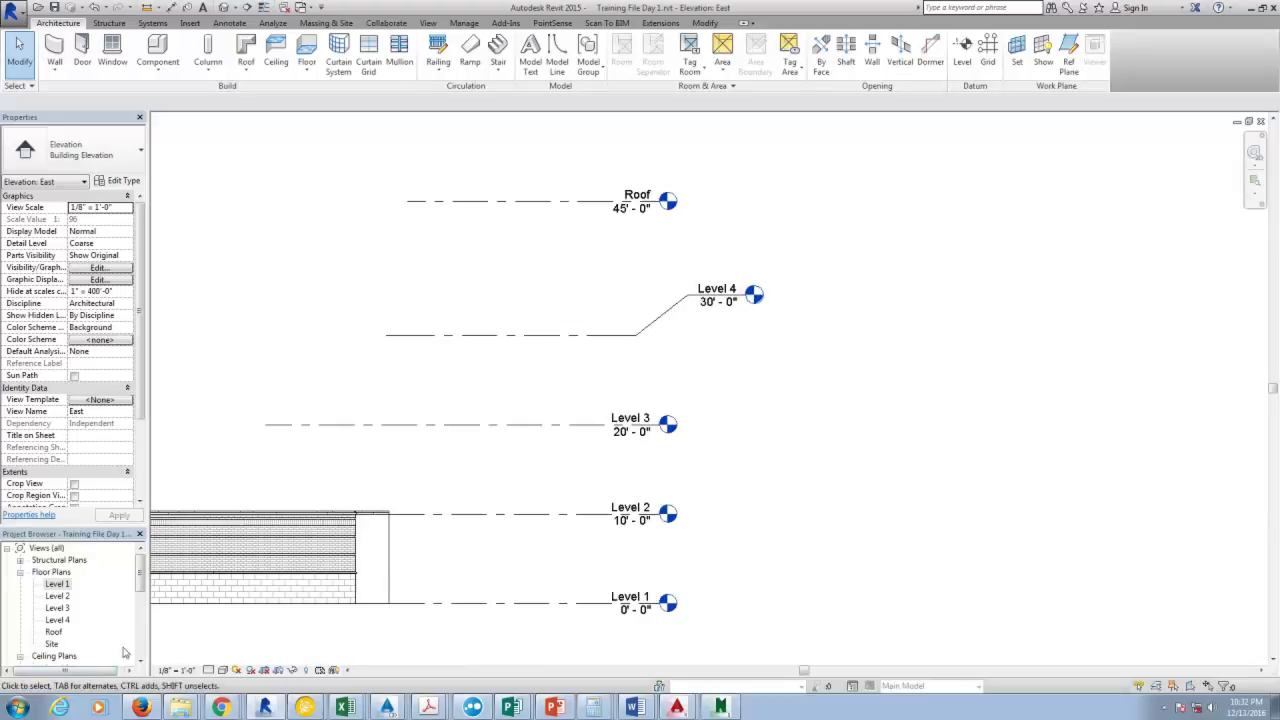
left_click_drag(880, 251, 350, 392)
left_click(932, 232)
scroll(840, 272, "down", 2)
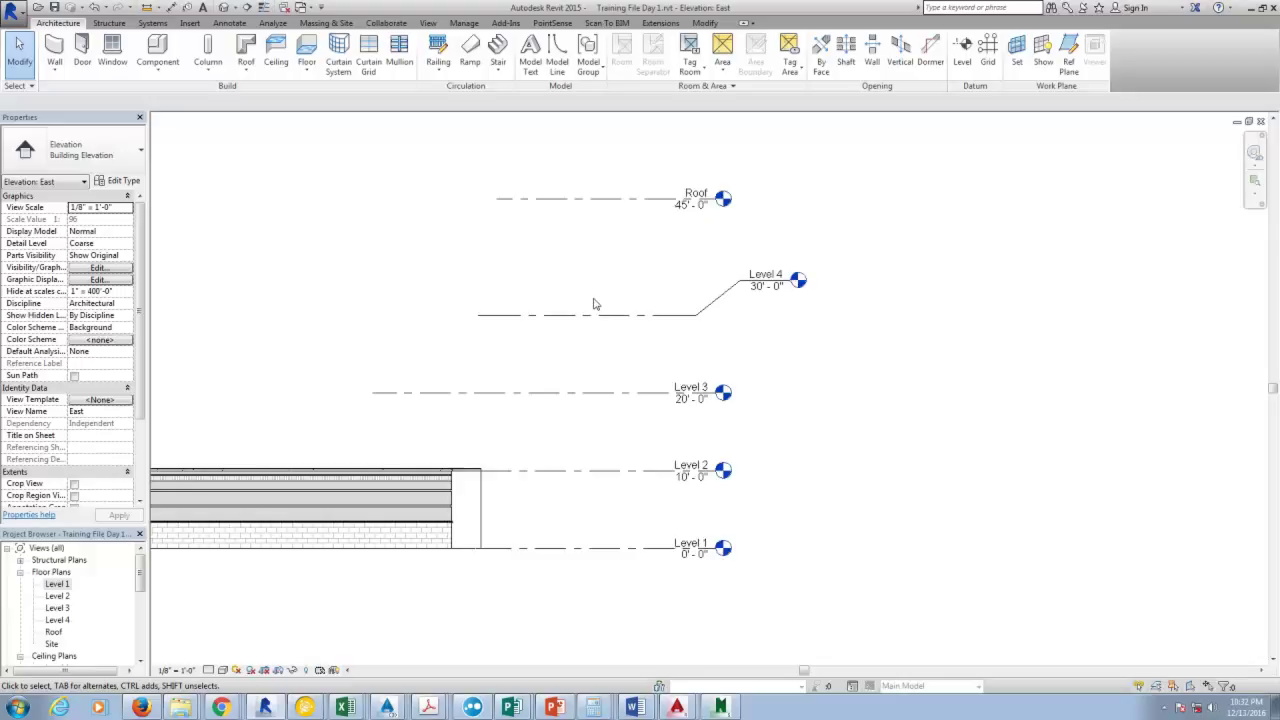
left_click(57, 620)
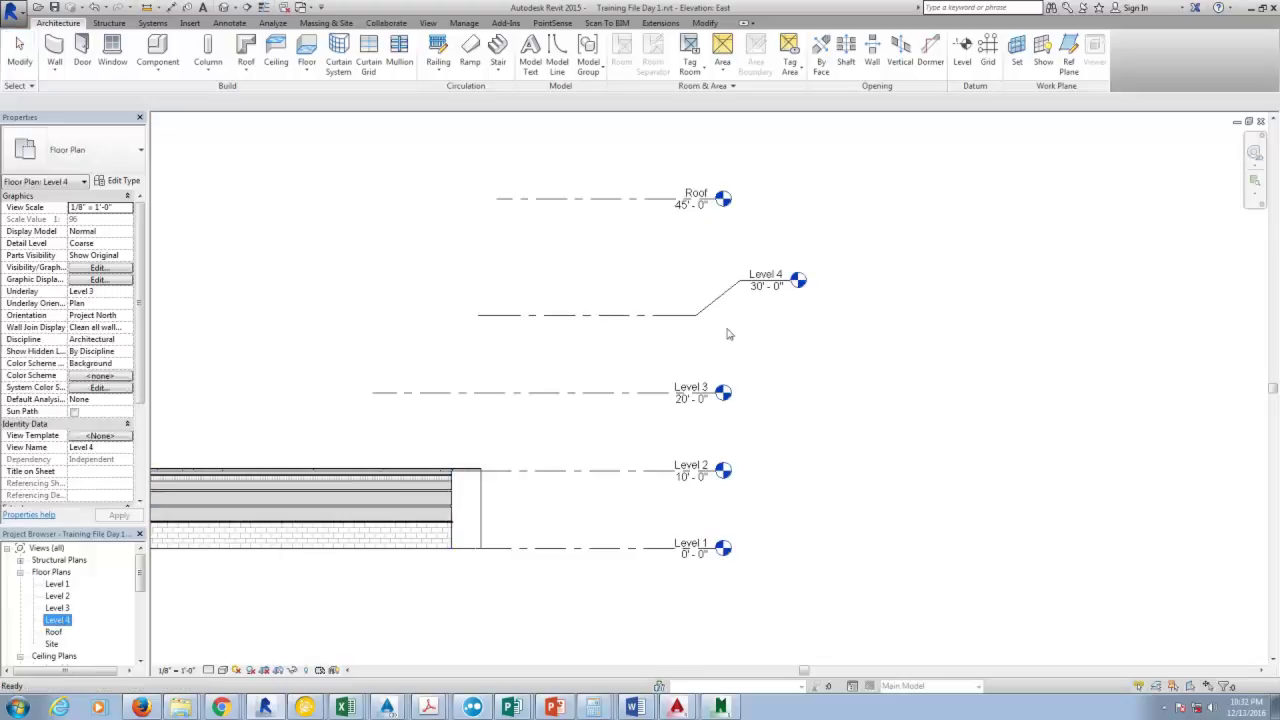
left_click(868, 363)
scroll(930, 350, "down", 3)
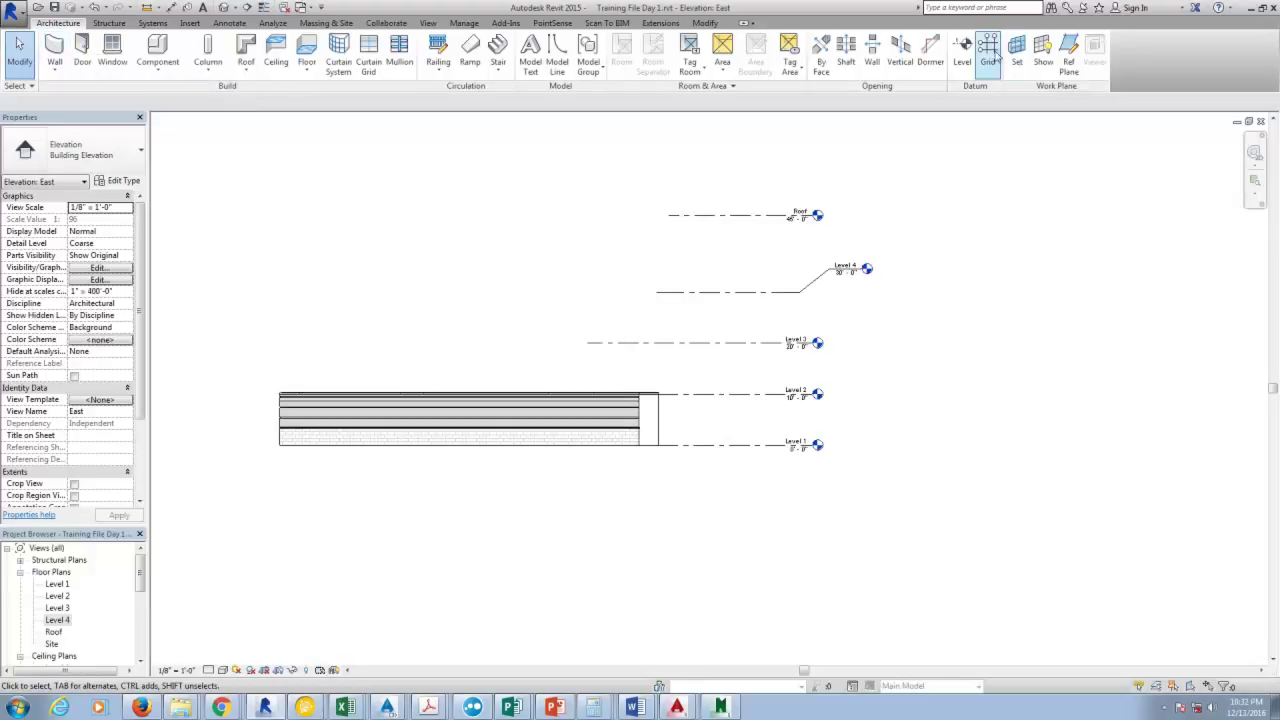
Draw a new level line 3.5' below Level 1 with its head aligned with the heads above, and end level placement.
left_click(963, 52)
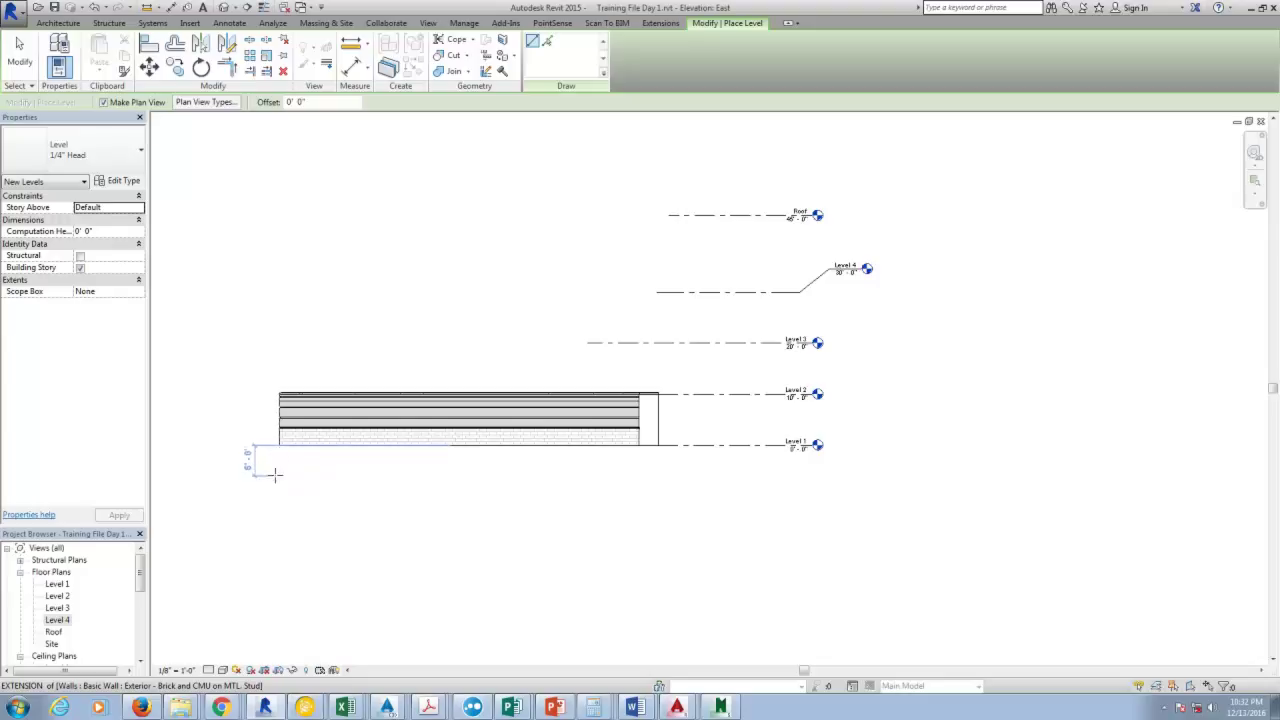
type("3.")
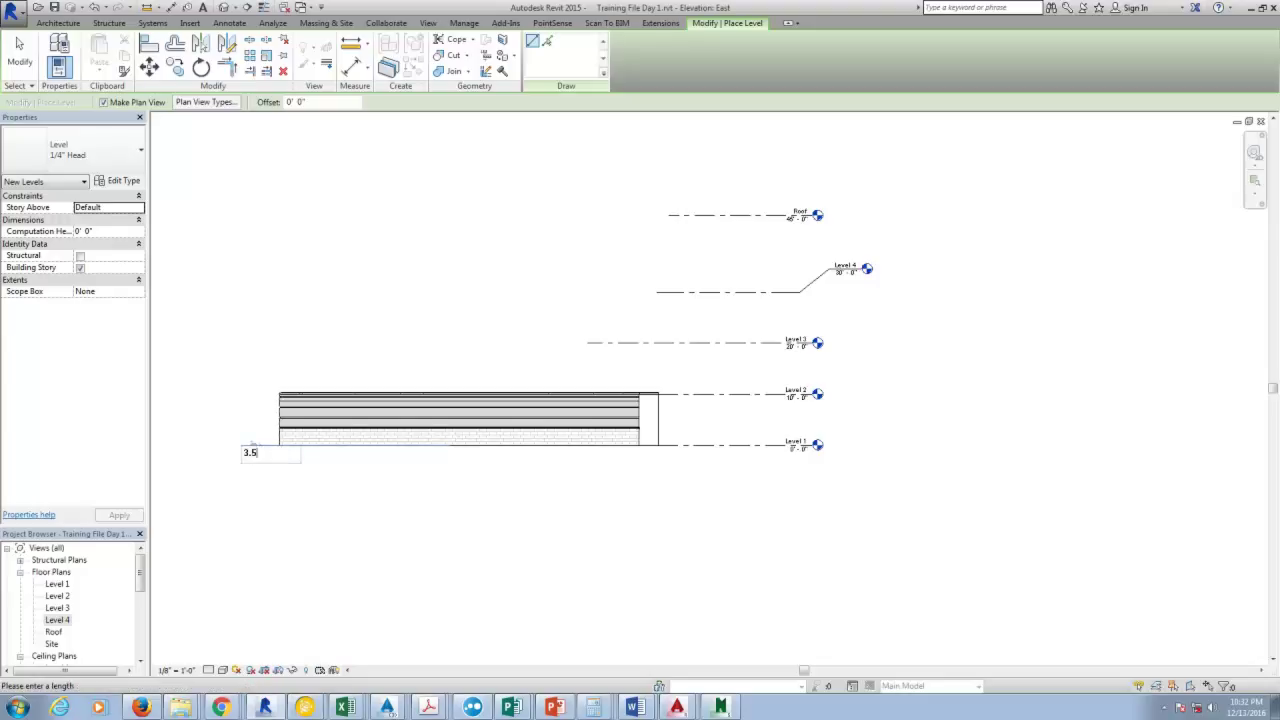
type("5'")
key("Return")
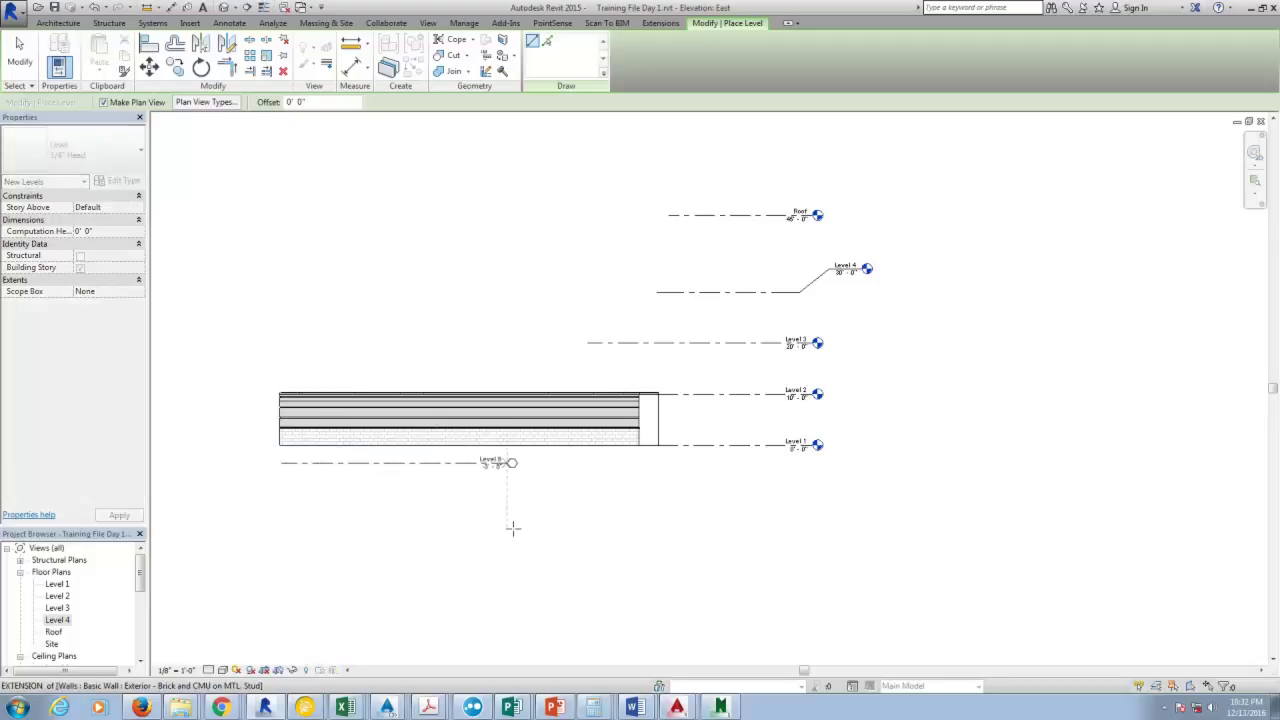
left_click(810, 499)
scroll(825, 447, "up", 3)
scroll(800, 485, "up", 3)
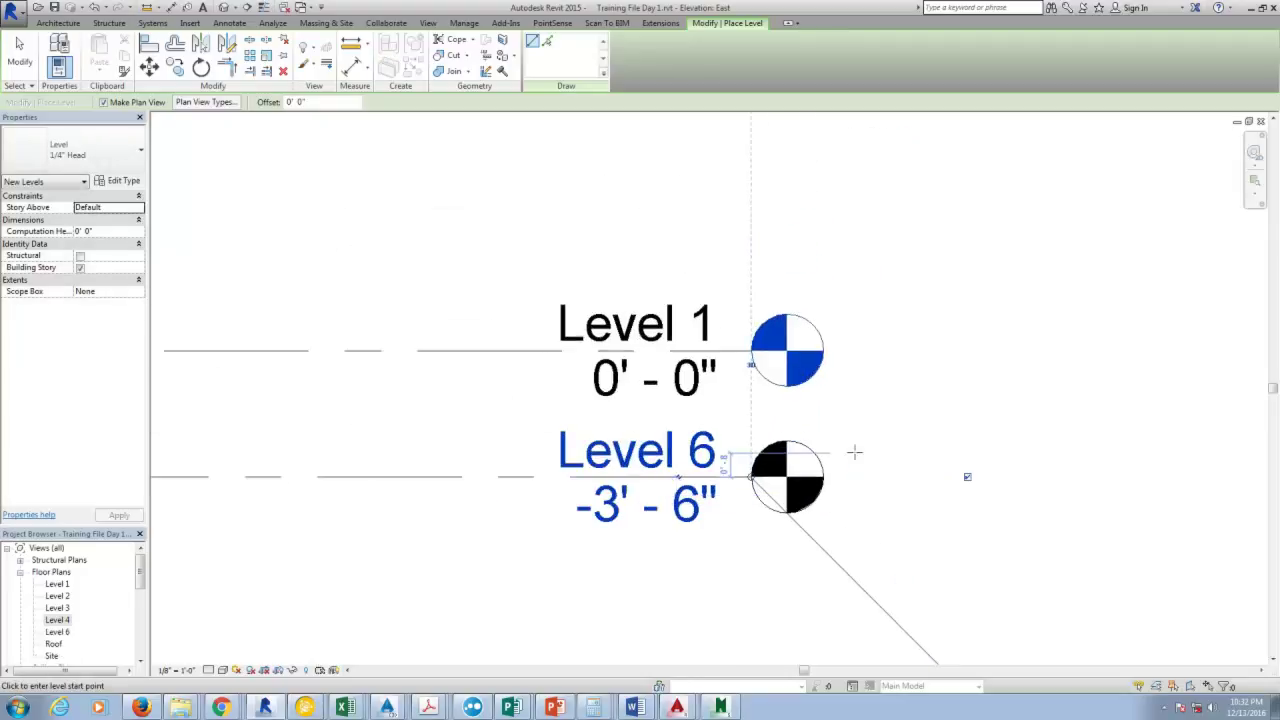
key("Escape")
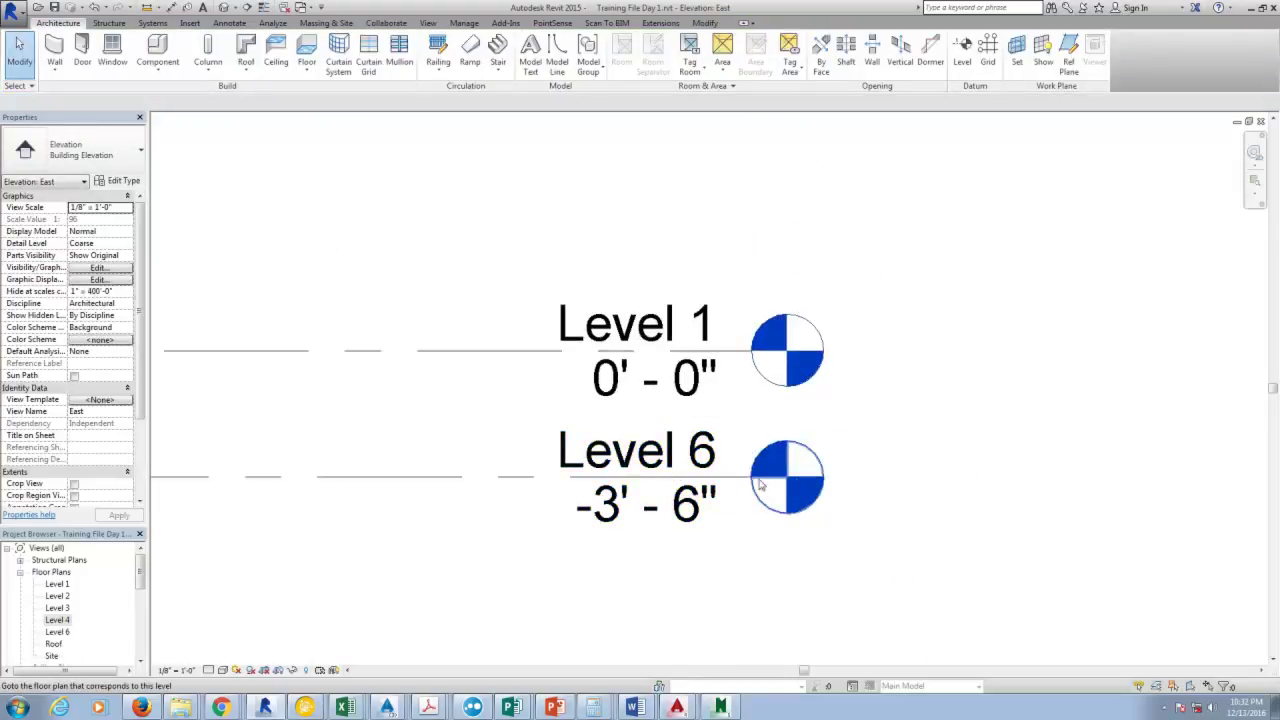
Rename Level 6 to Footing and rename its corresponding views as well.
left_click(692, 453)
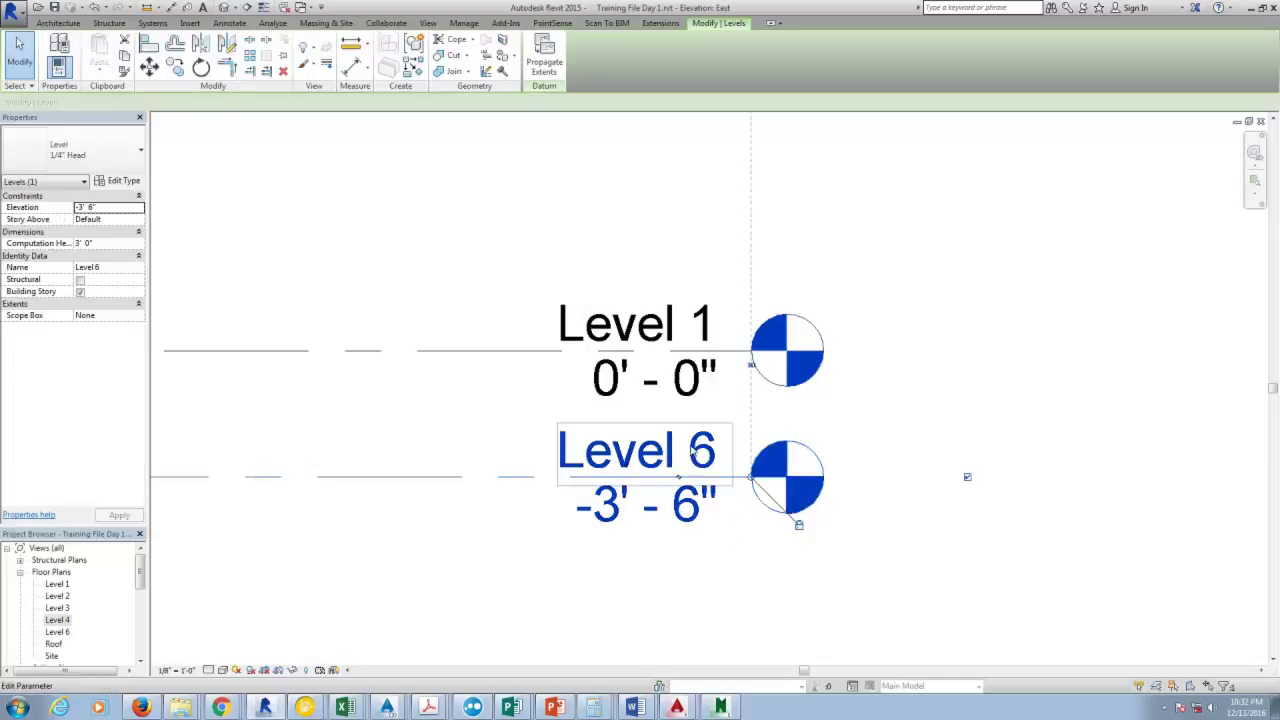
left_click(692, 453)
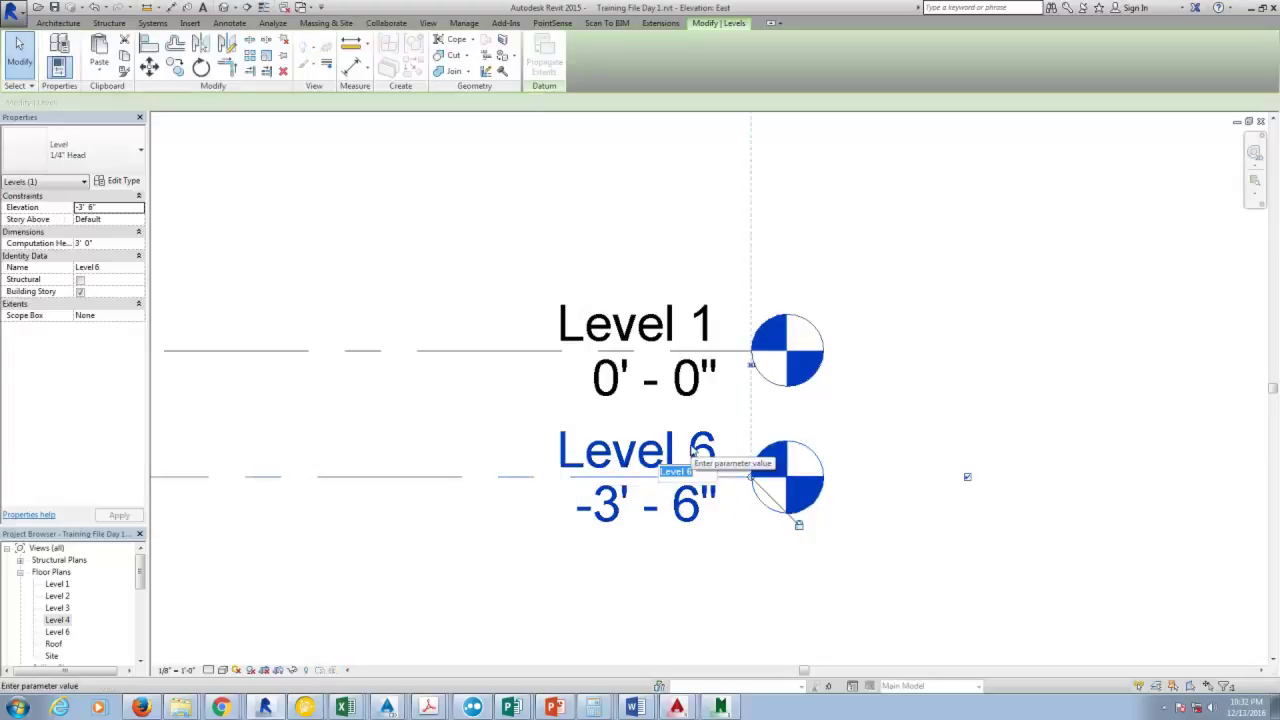
type("Footing")
key("Return")
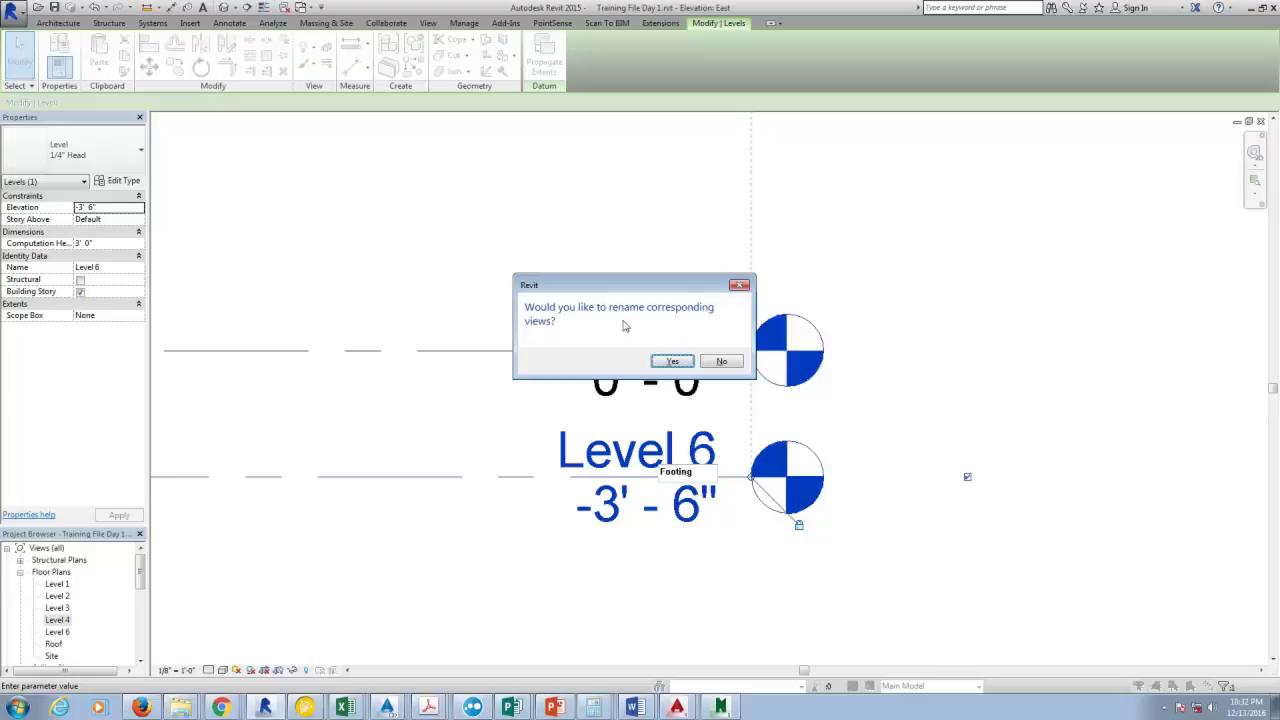
left_click(674, 362)
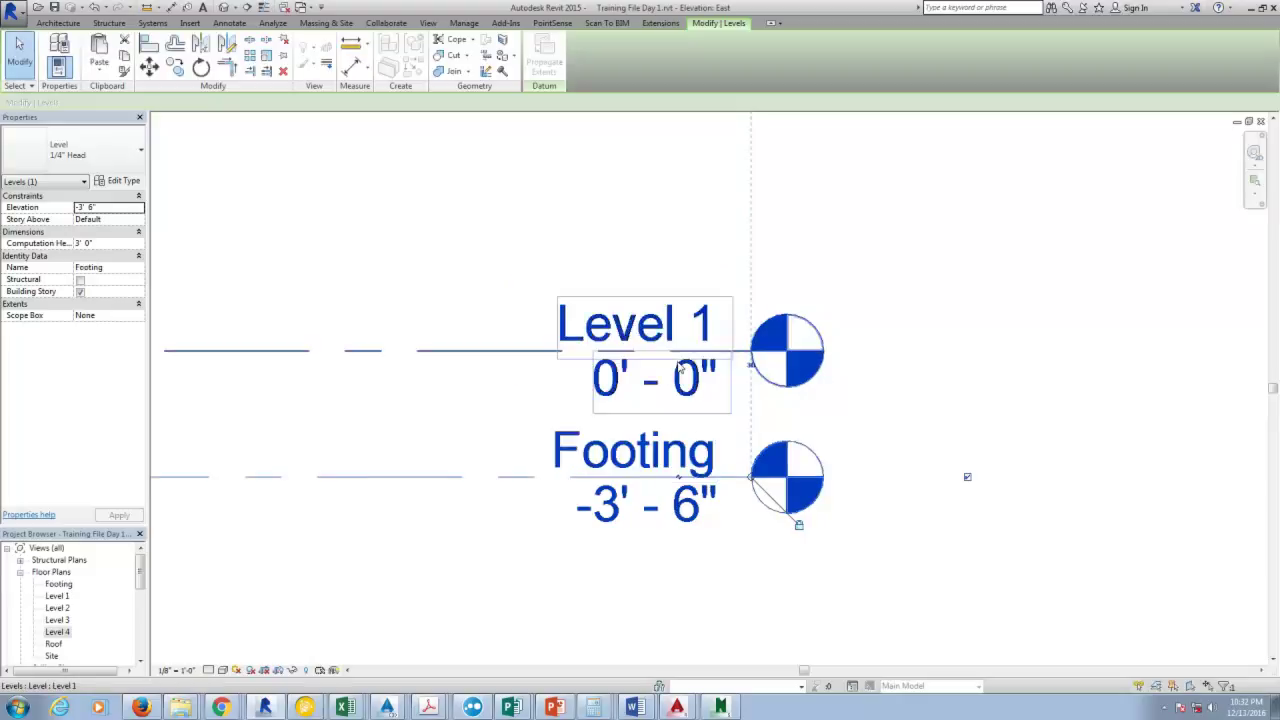
Delete the Footing floor plan view from the project while keeping the Footing level.
scroll(145, 572, "up", 1)
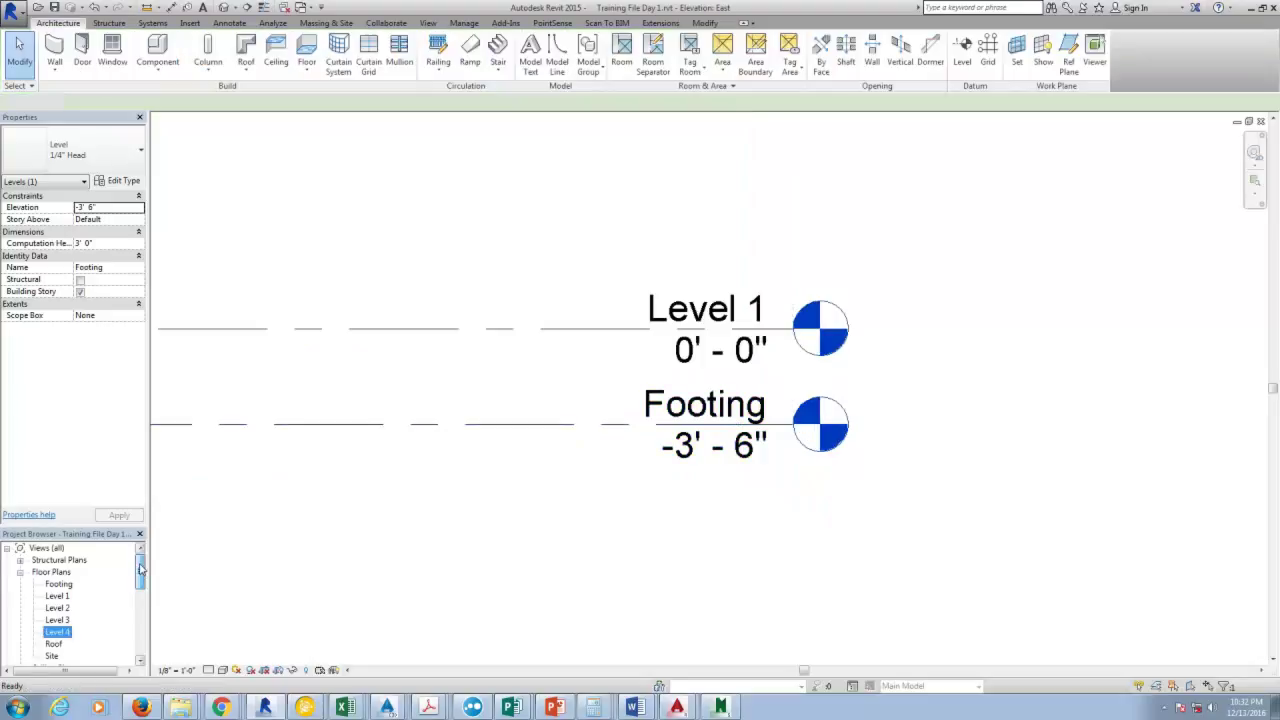
left_click(60, 573)
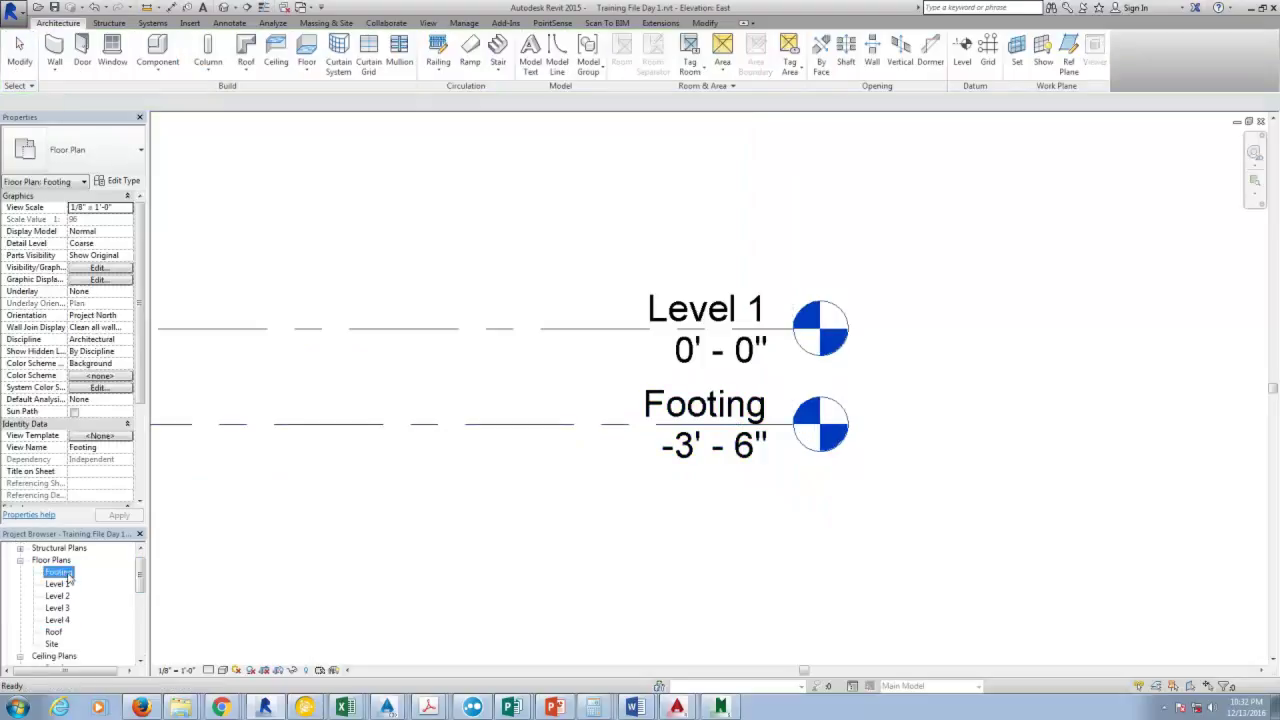
right_click(68, 577)
left_click(195, 455)
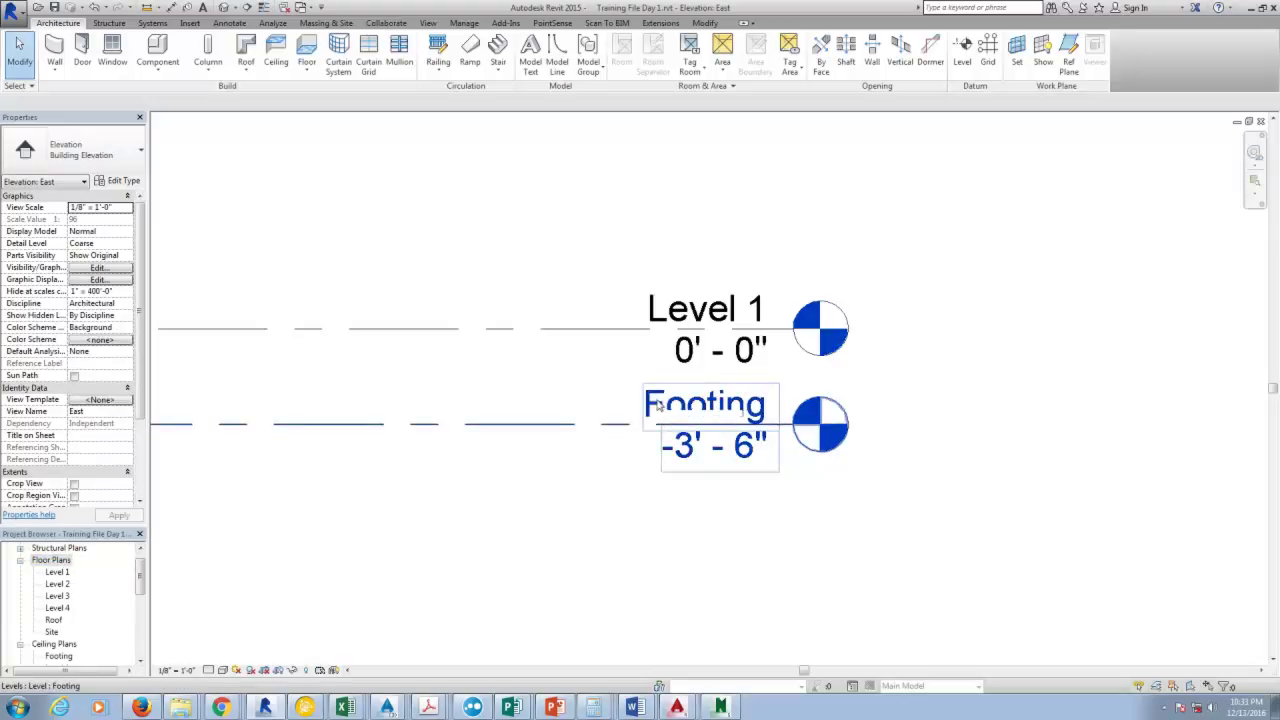
Check the Footing level in the East elevation and open its linked structural plan from the level head.
left_click(325, 500)
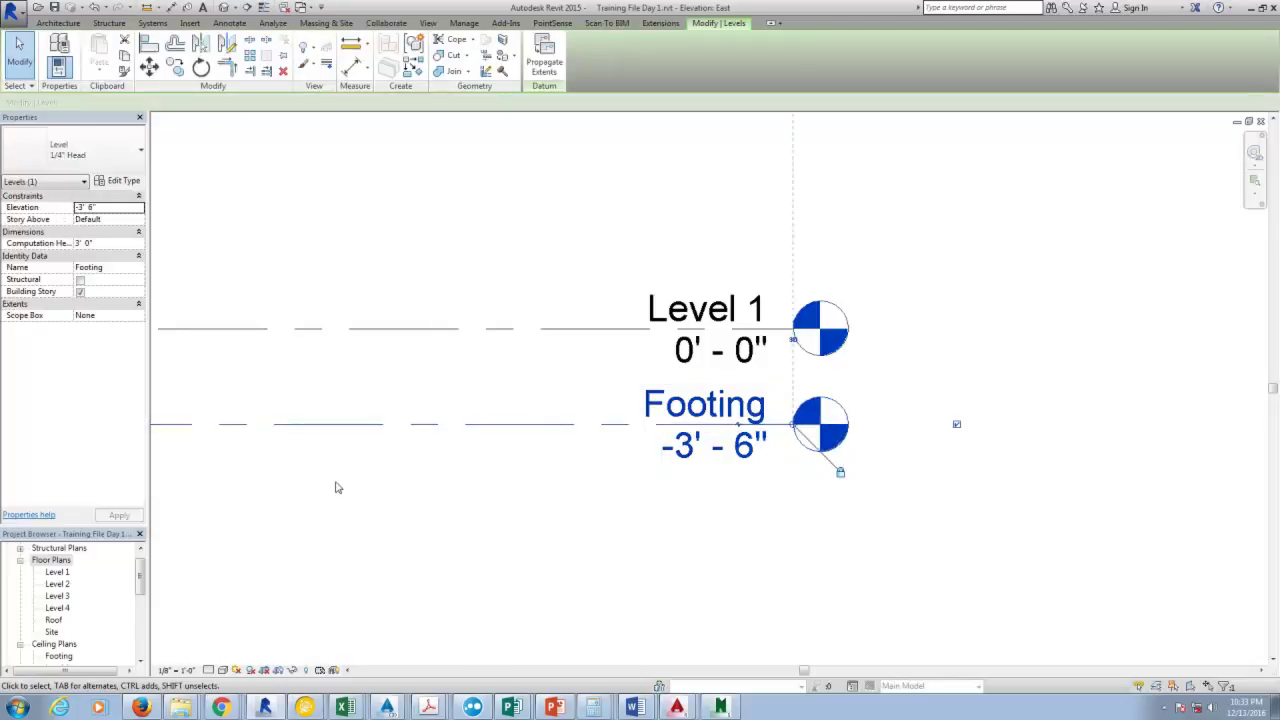
left_click(480, 519)
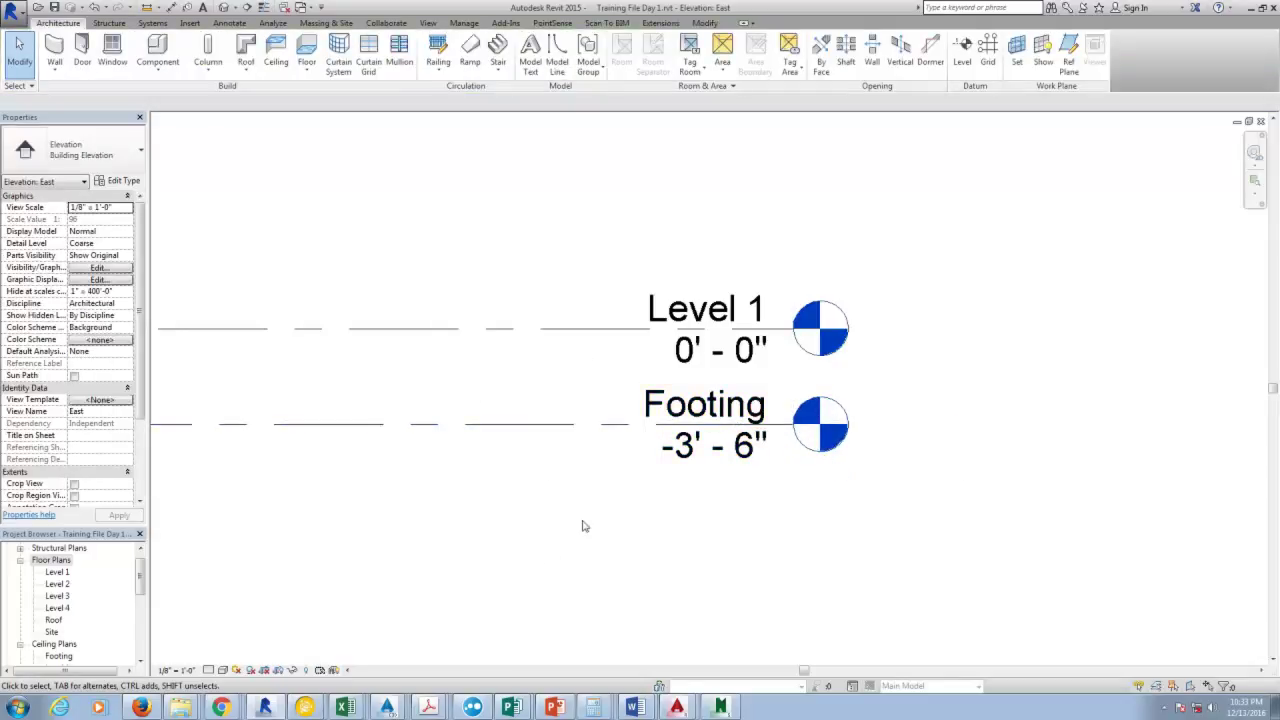
scroll(584, 526, "down", 2)
scroll(920, 457, "down", 3)
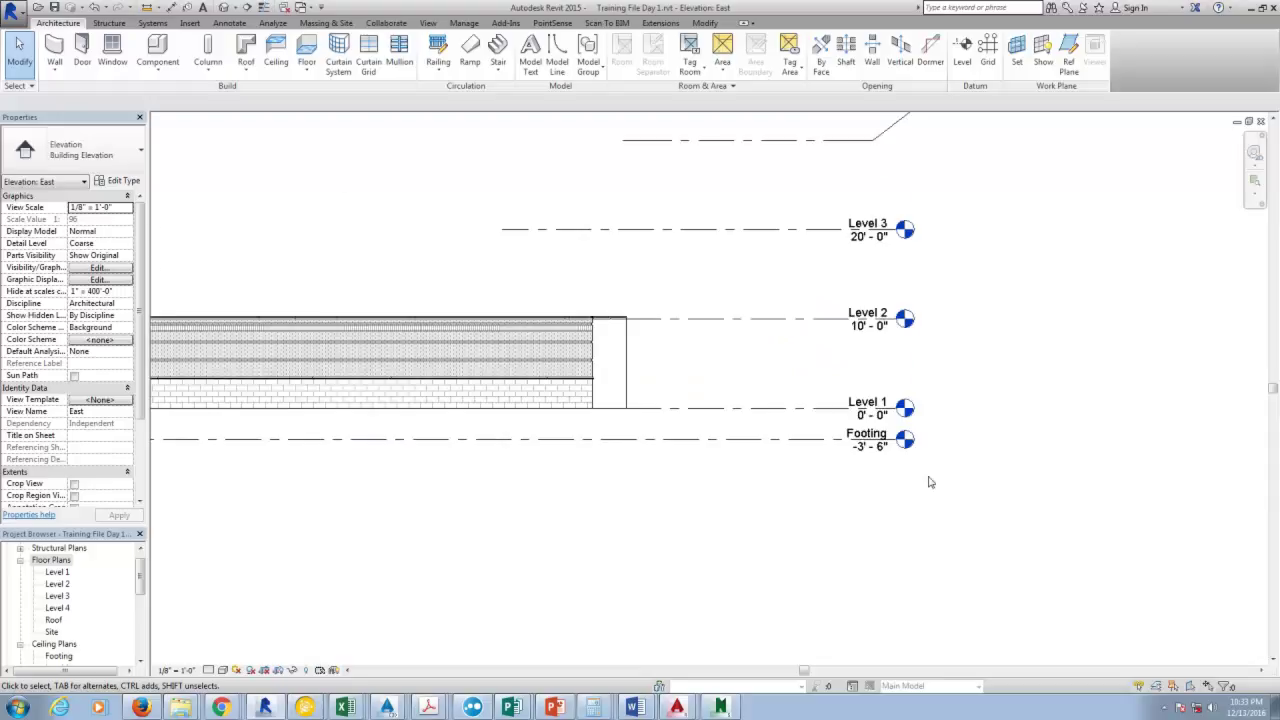
scroll(922, 460, "up", 4)
double_click(865, 399)
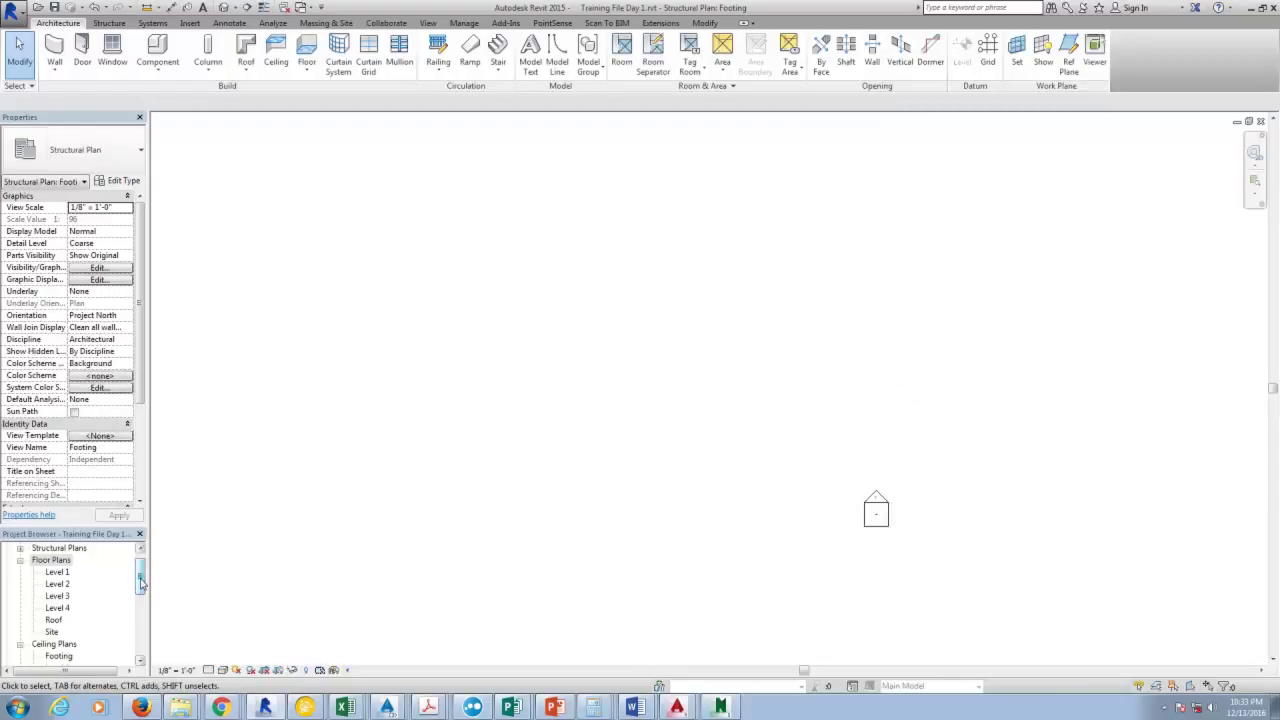
Delete the Footing ceiling plan from the project and close the Footing structural plan to return to the East elevation.
left_click_drag(141, 582, 141, 591)
left_click(60, 621)
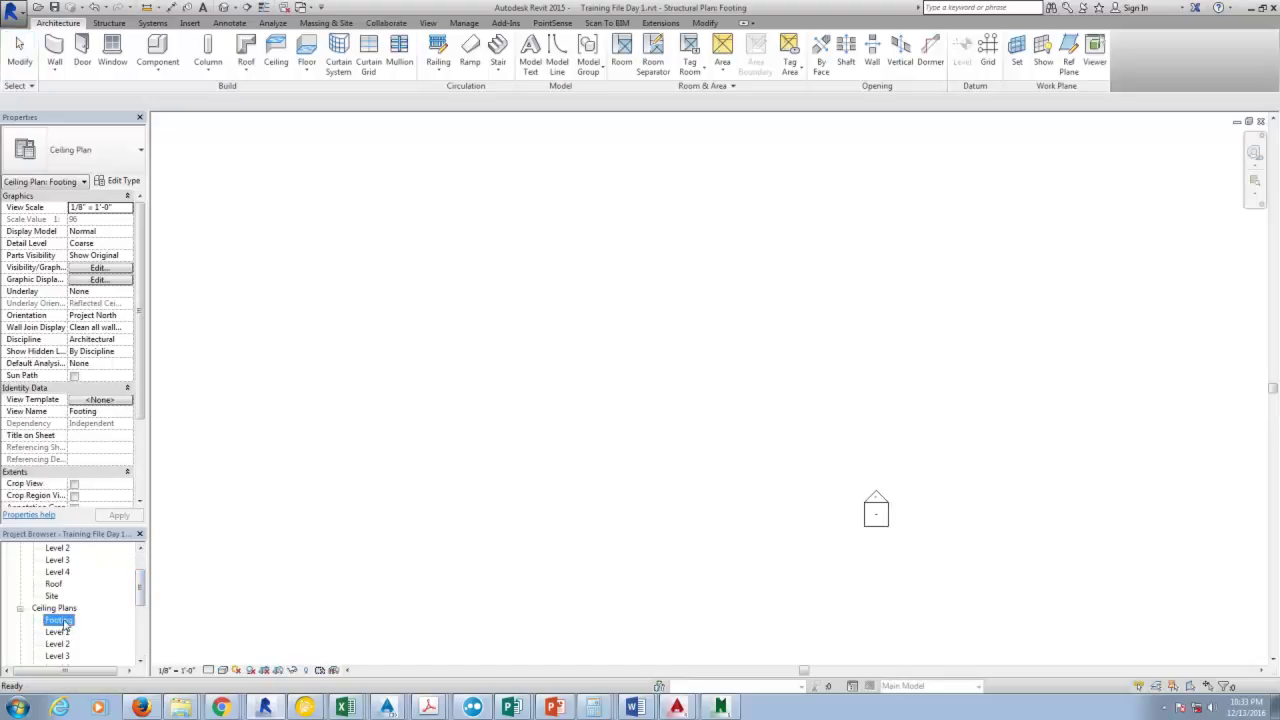
right_click(62, 621)
left_click(90, 508)
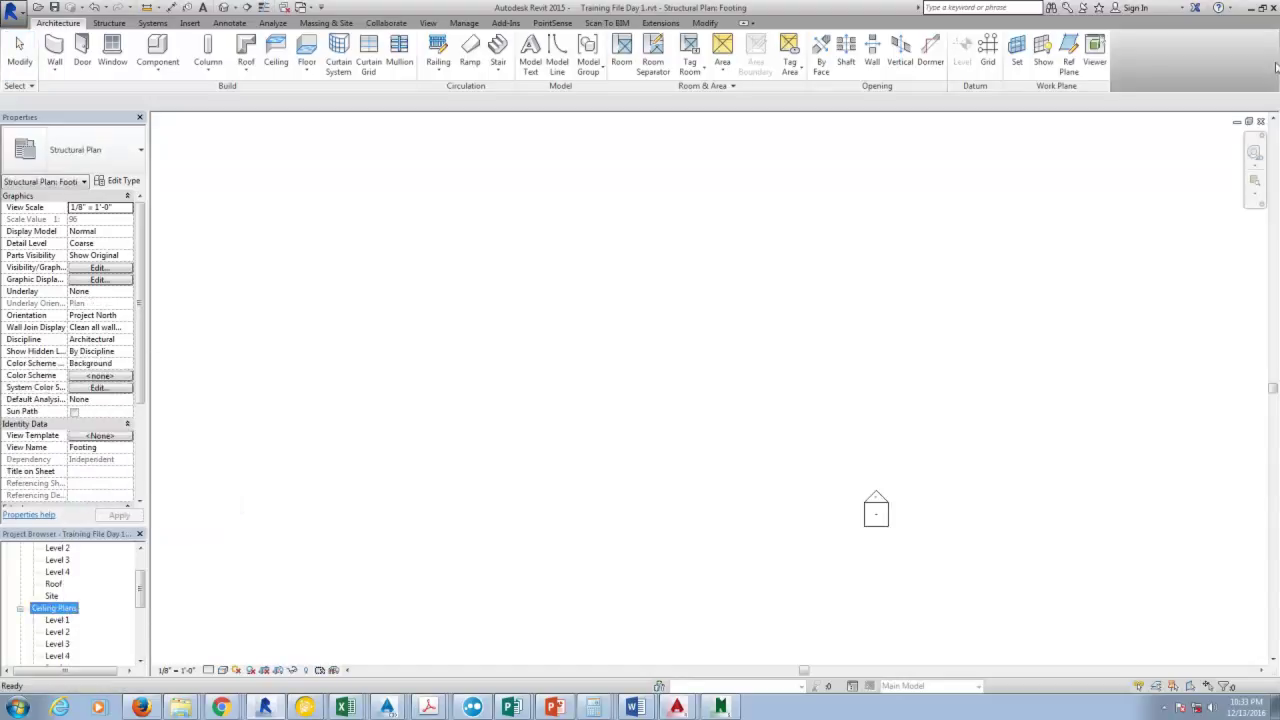
left_click(1262, 121)
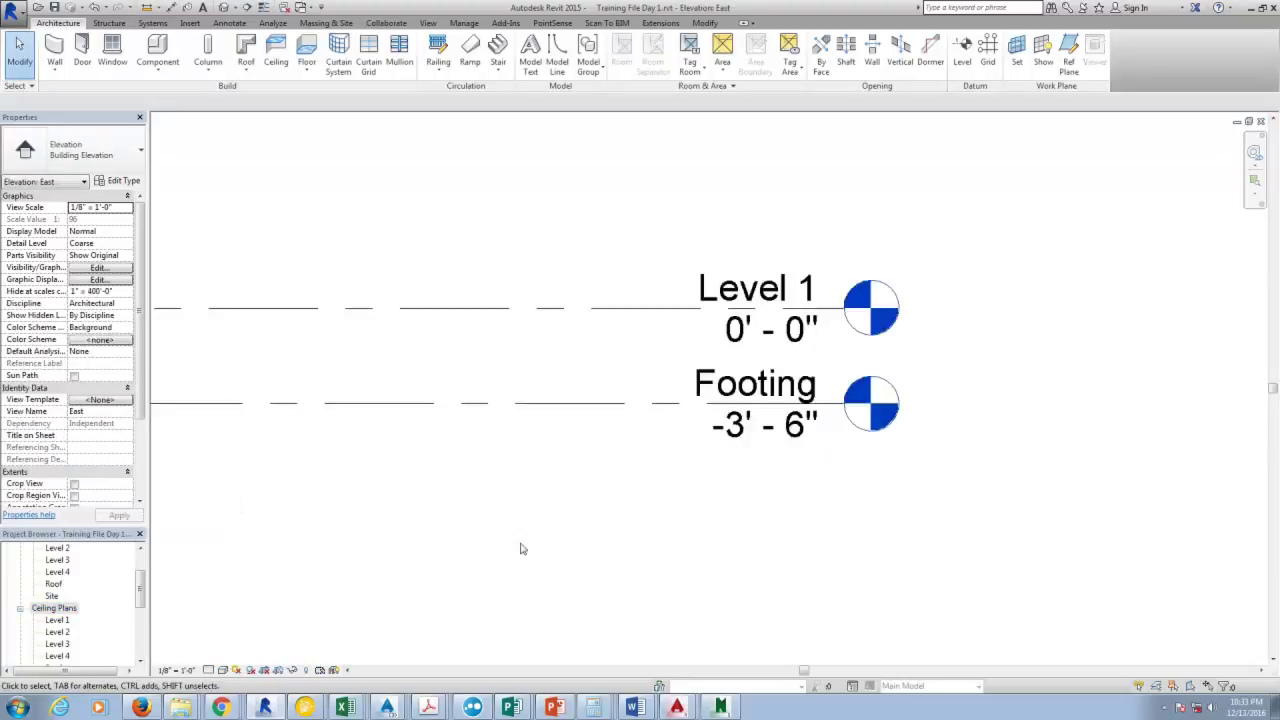
left_click_drag(140, 588, 141, 572)
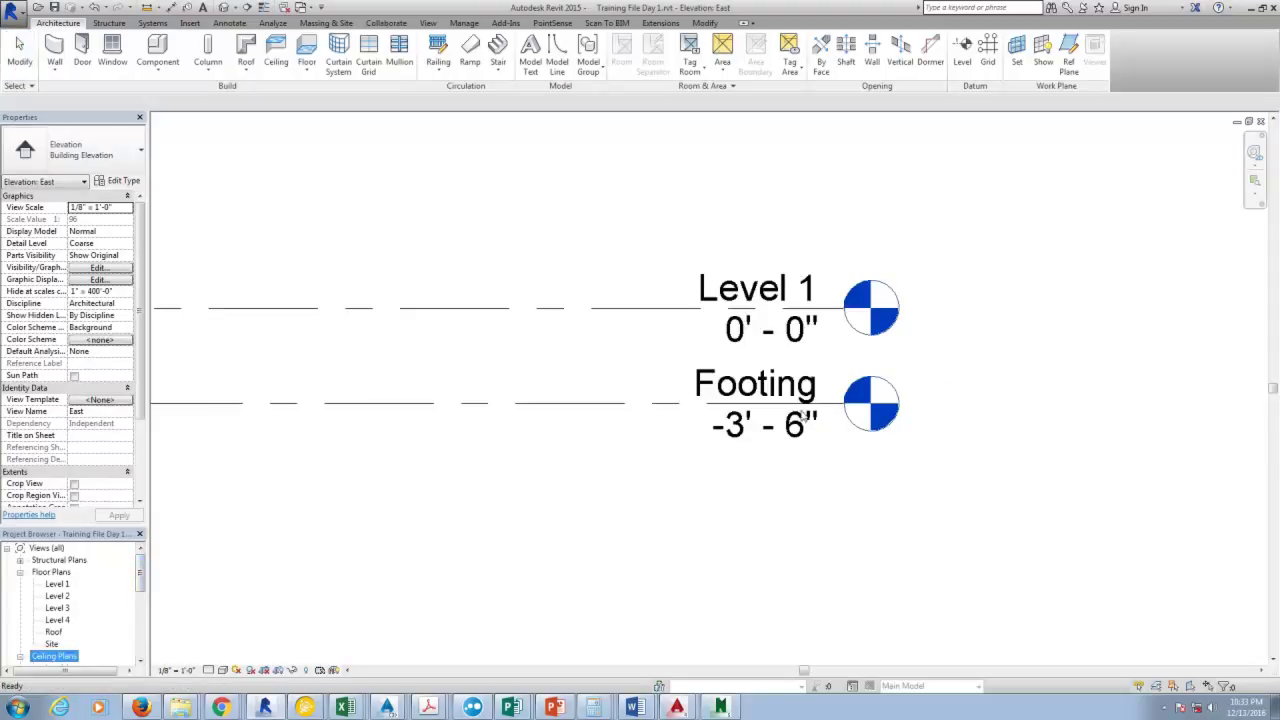
Open the Level 2 floor plan from its level head in the East elevation and bring the whole building into view.
scroll(930, 545, "down", 5)
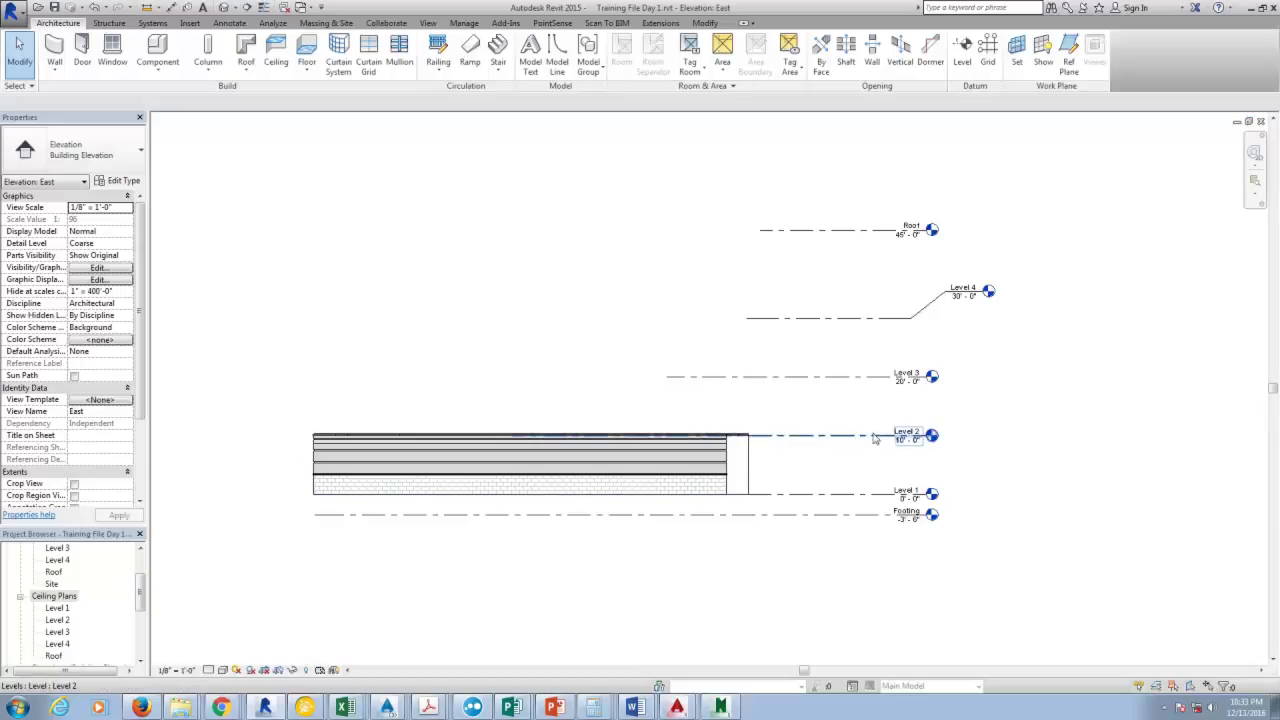
double_click(931, 437)
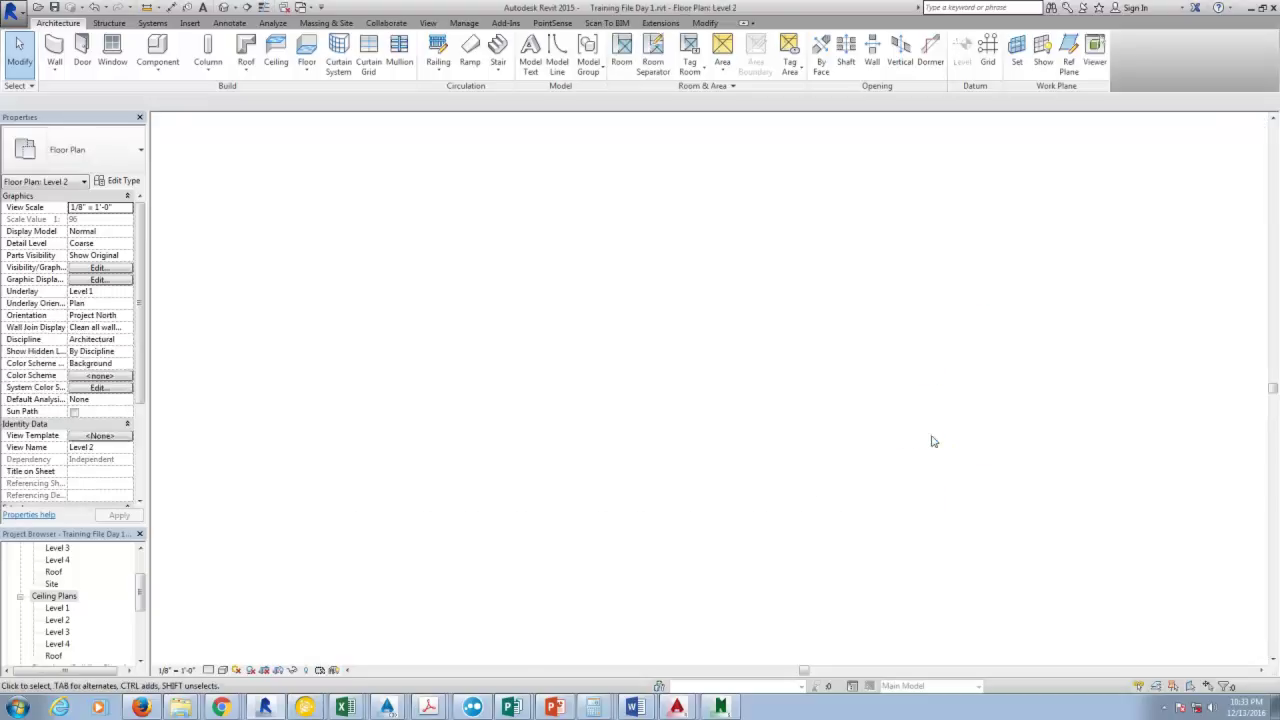
scroll(672, 294, "up", 5)
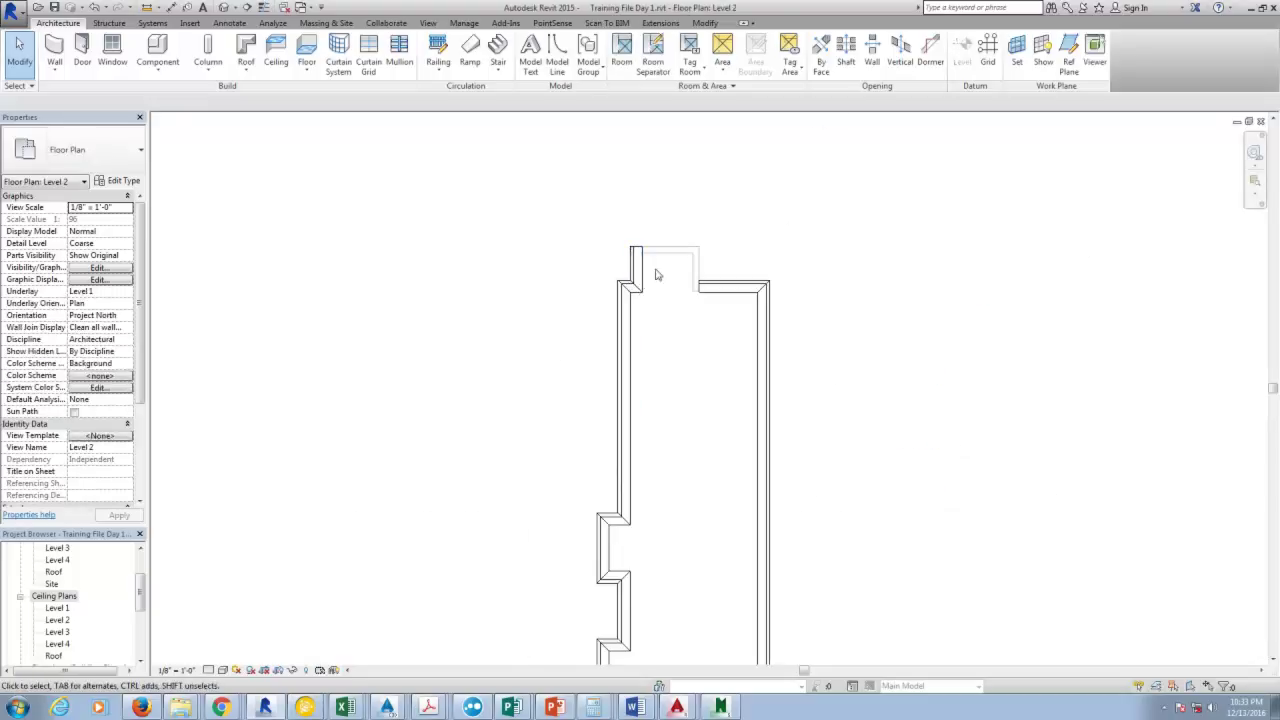
scroll(491, 206, "down", 2)
scroll(545, 242, "down", 3)
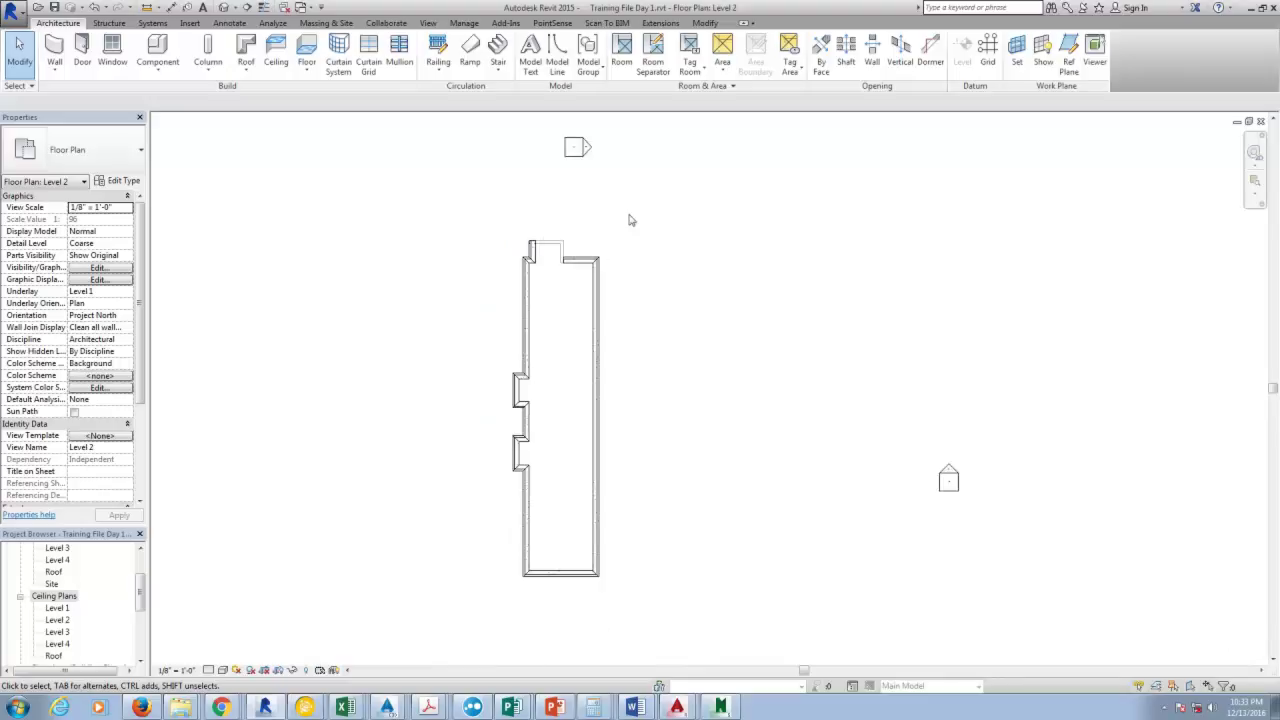
Select all Level 2 plan walls, examine their constraints and the underlay walls at the north bump-out, and clear the selection.
left_click_drag(657, 193, 455, 638)
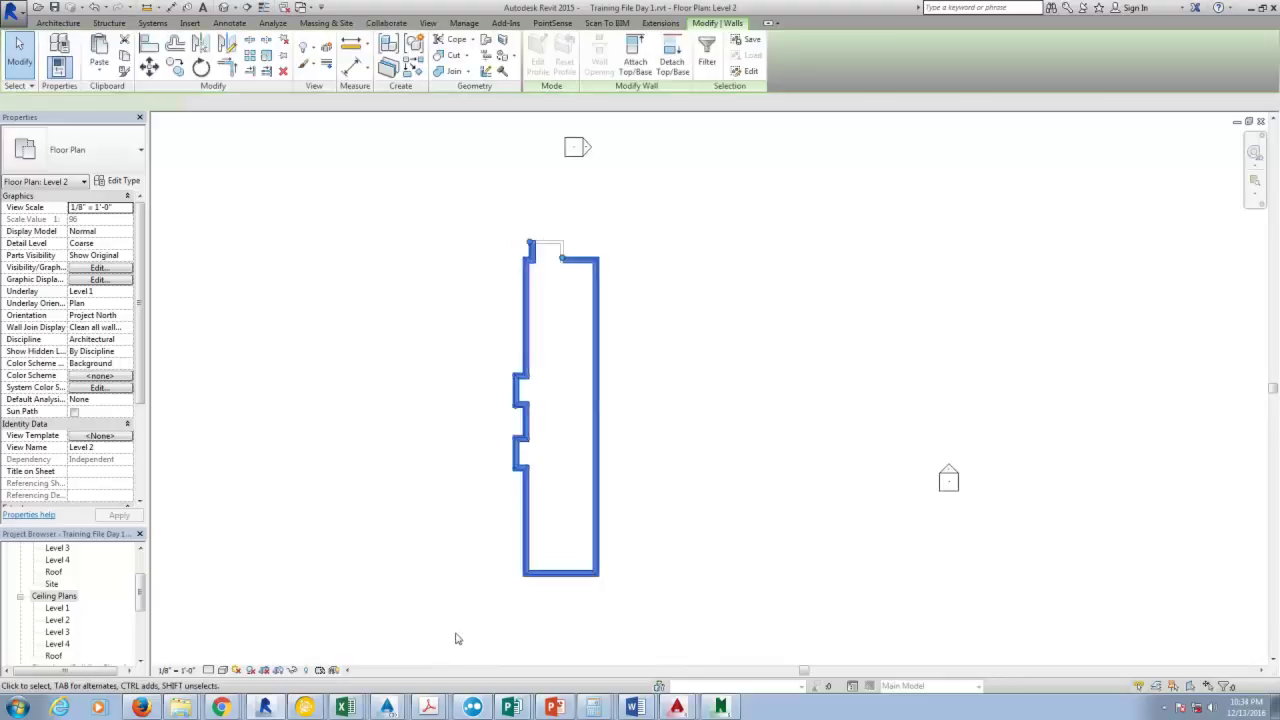
scroll(600, 257, "up", 5)
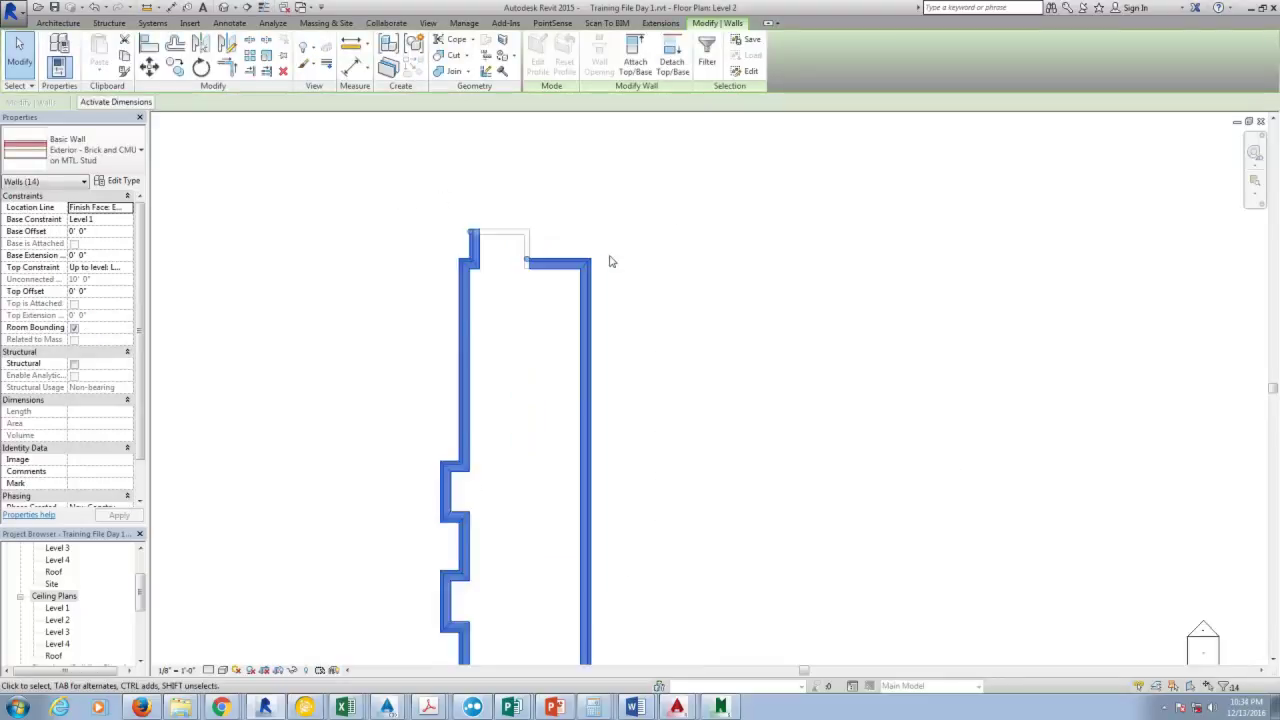
scroll(430, 235, "up", 4)
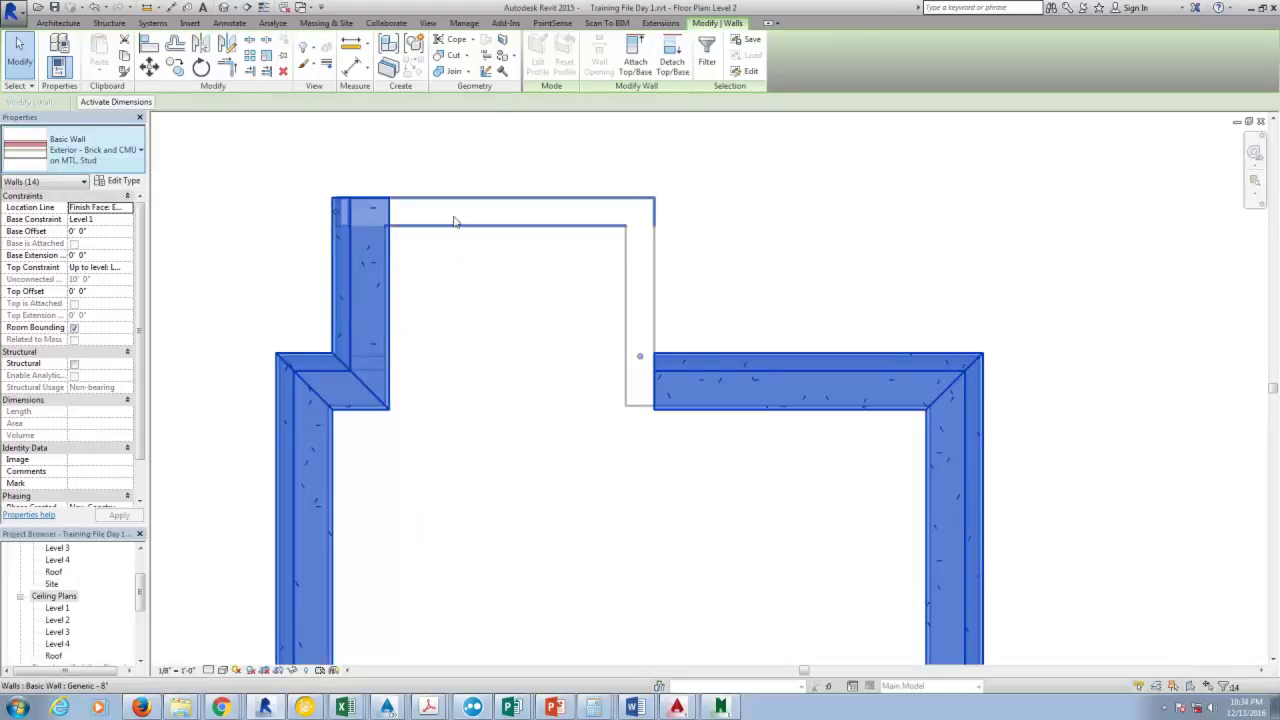
scroll(451, 217, "down", 4)
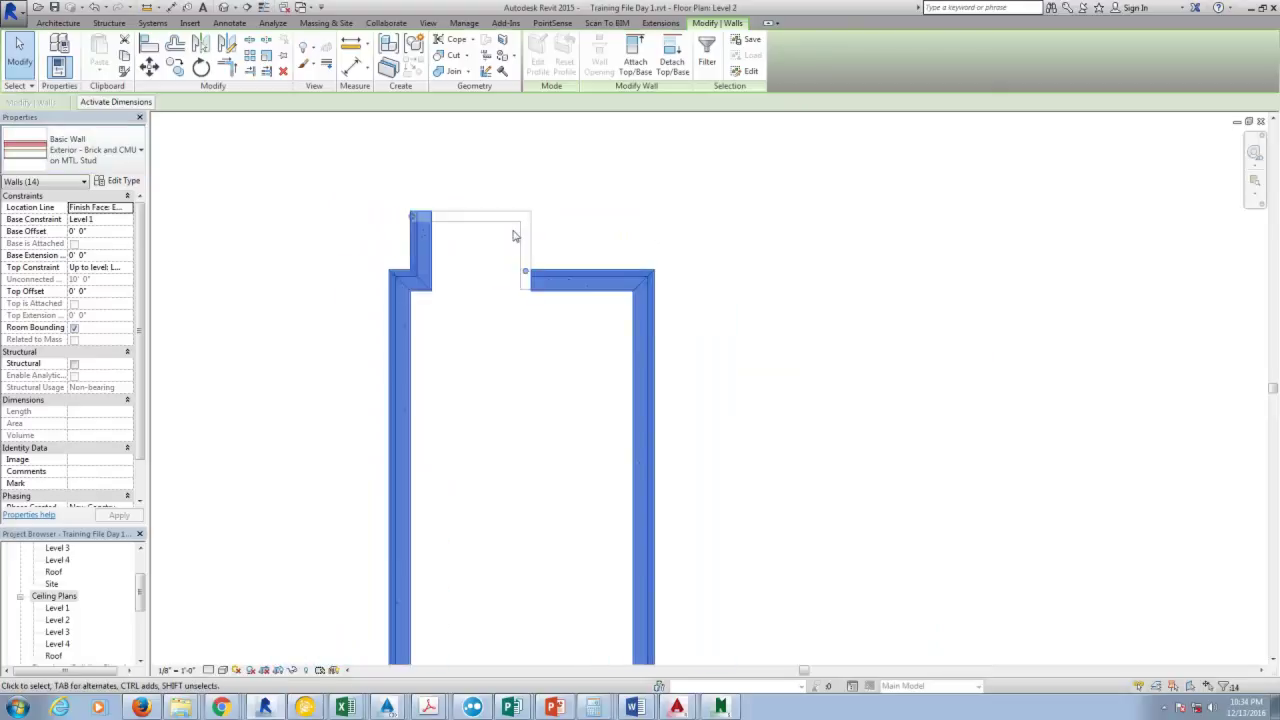
key("Escape")
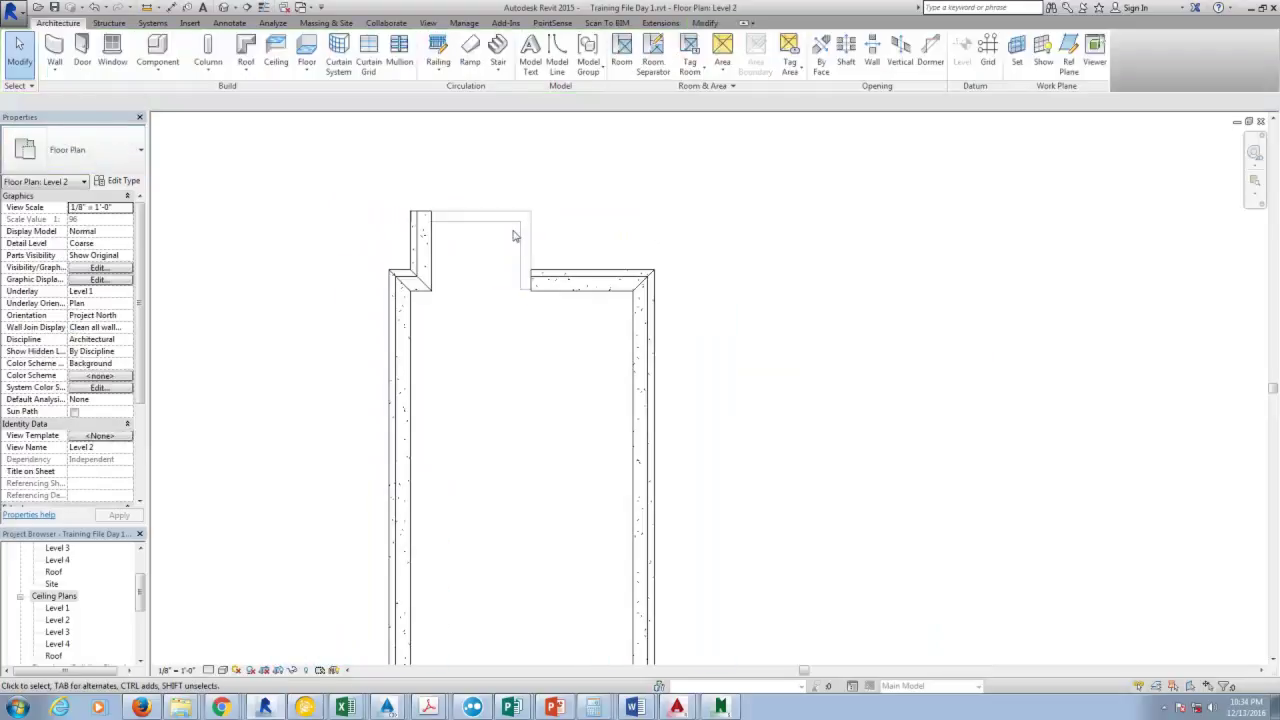
Start an architectural wall on Level 2 with its top constraint set up to Level 3.
left_click(55, 72)
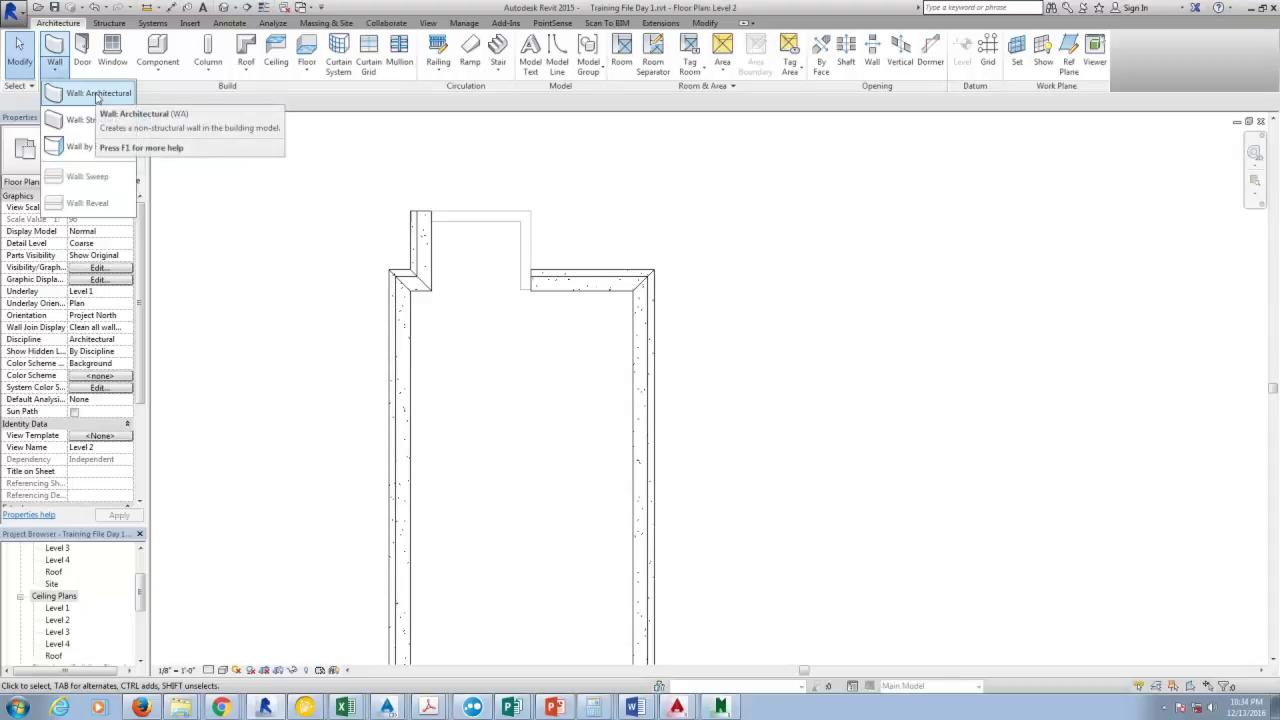
left_click(97, 94)
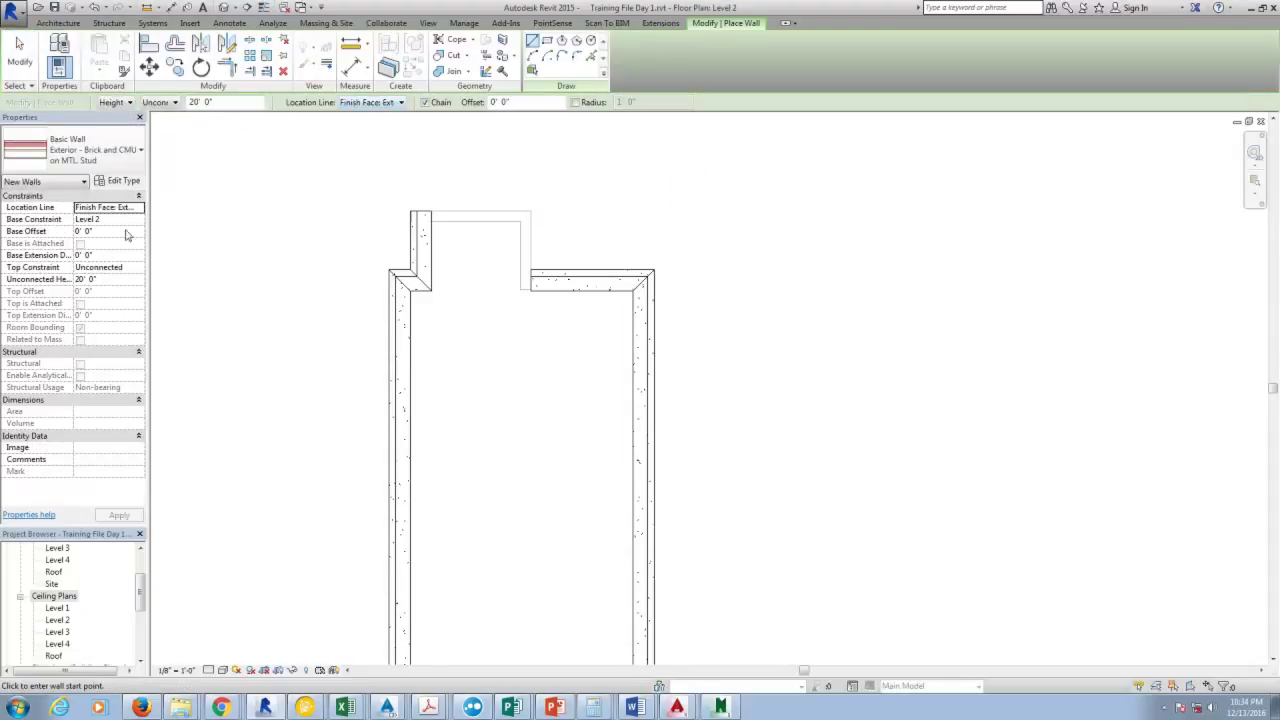
left_click(110, 267)
left_click(139, 268)
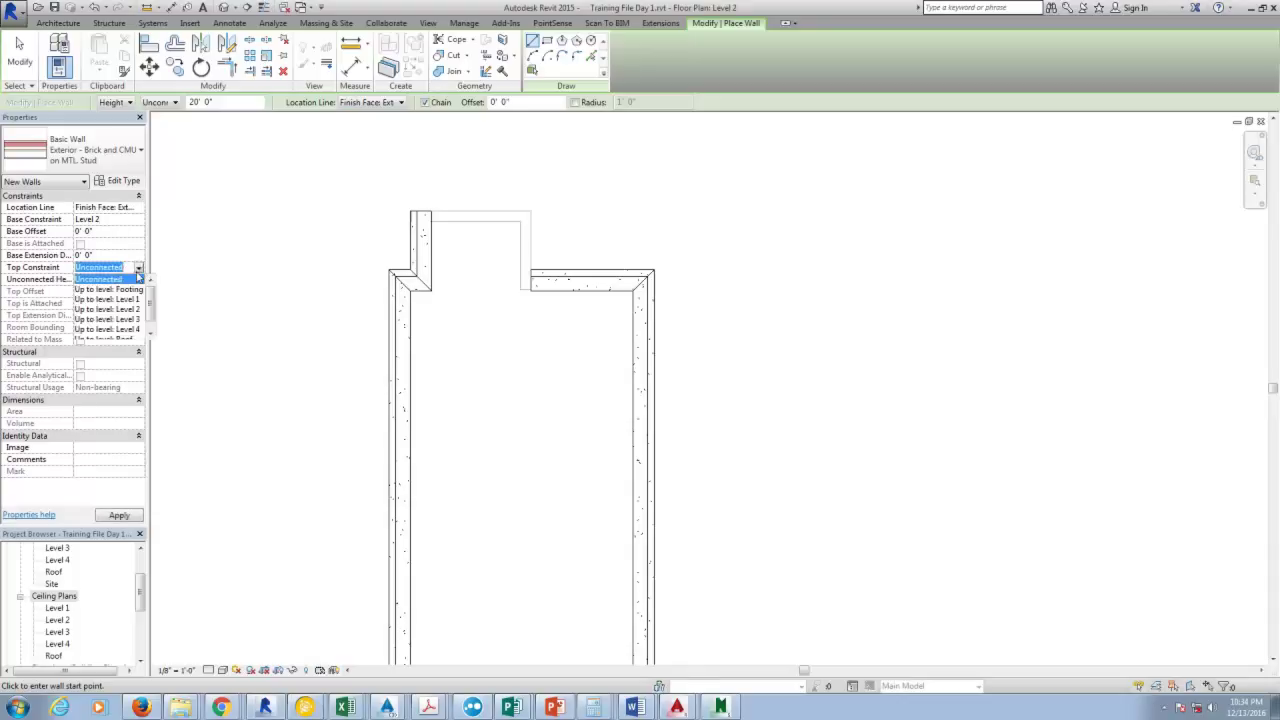
left_click(129, 323)
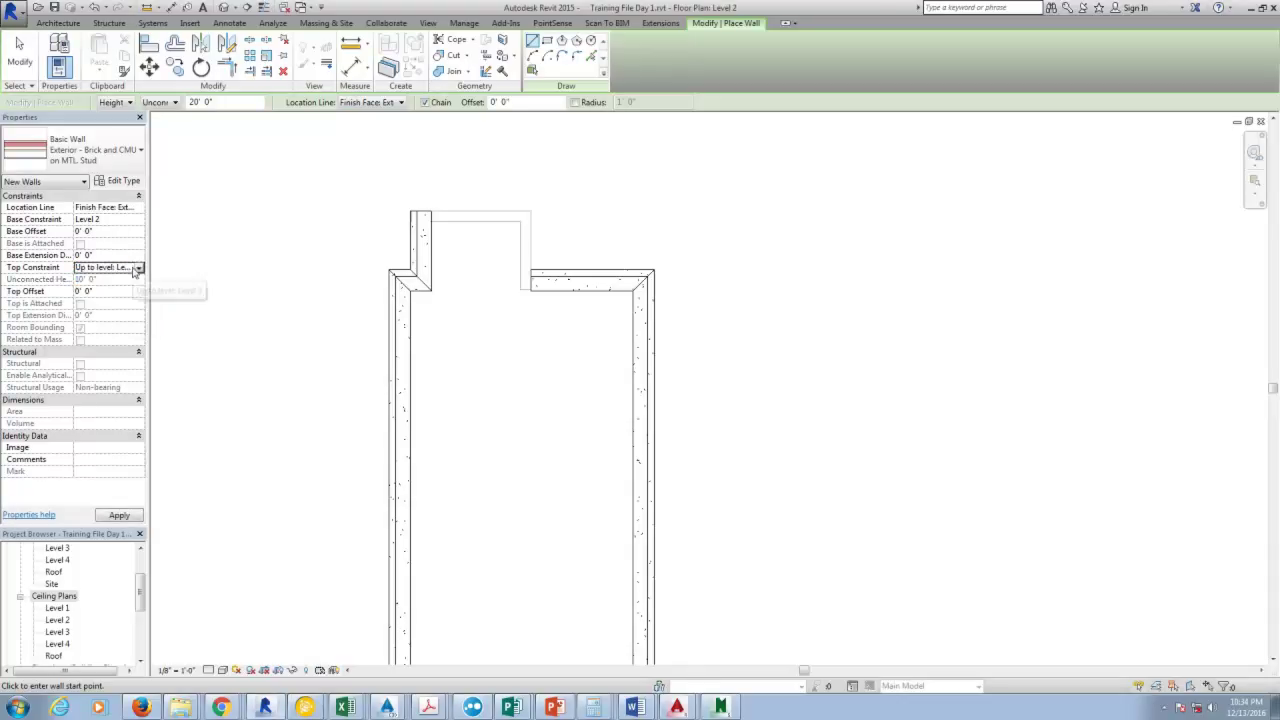
Set the new wall's location line to Core Face: Interior and its type to Generic - 8".
left_click(401, 103)
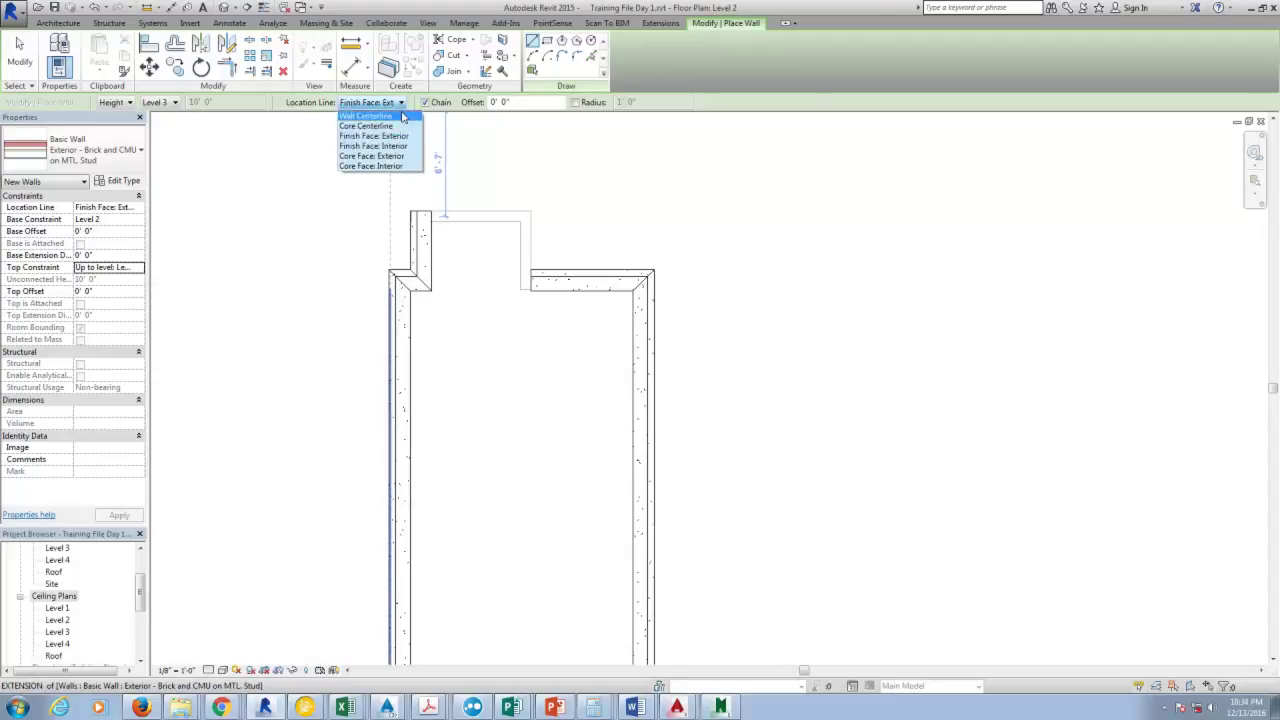
left_click(385, 166)
left_click(112, 155)
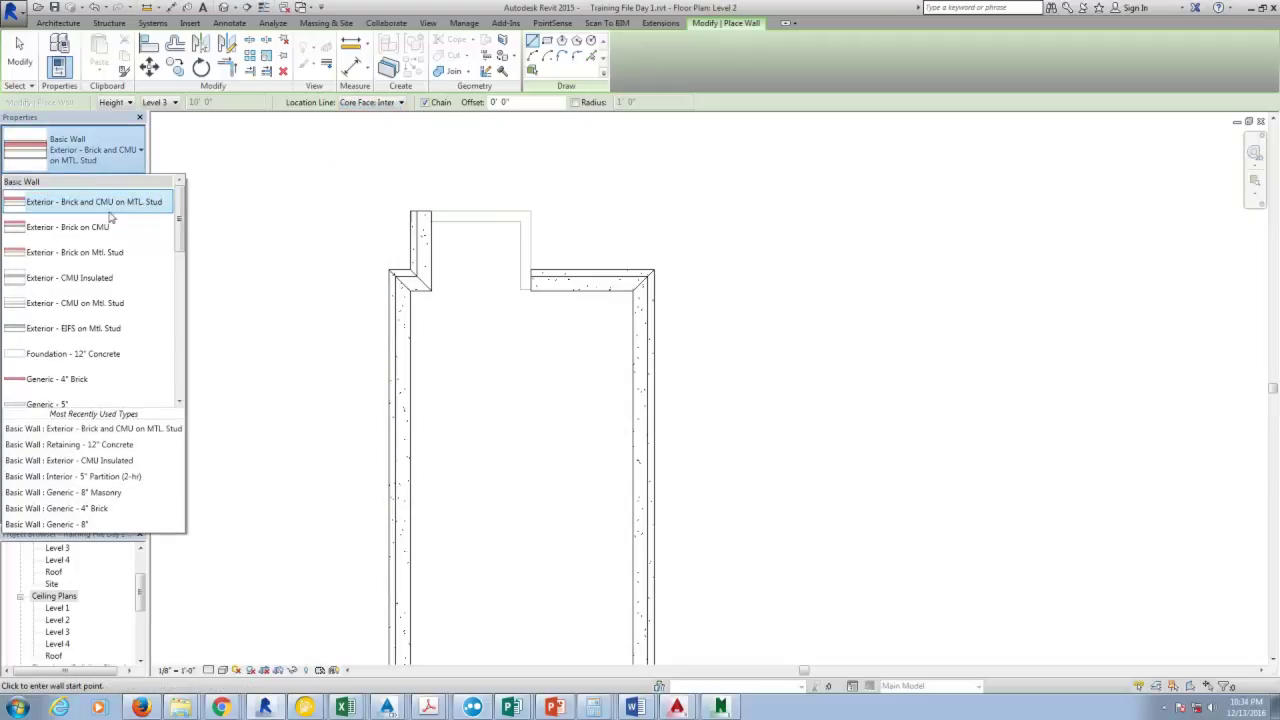
scroll(152, 262, "down", 1)
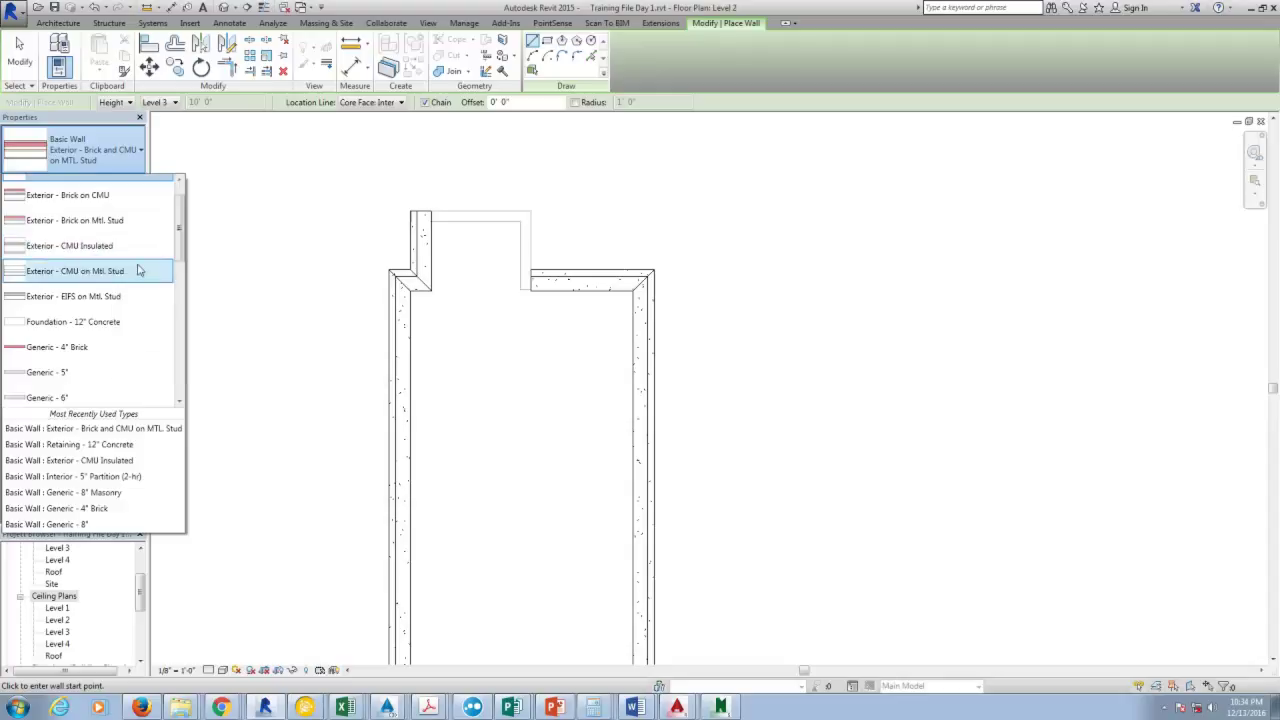
scroll(130, 340, "down", 2)
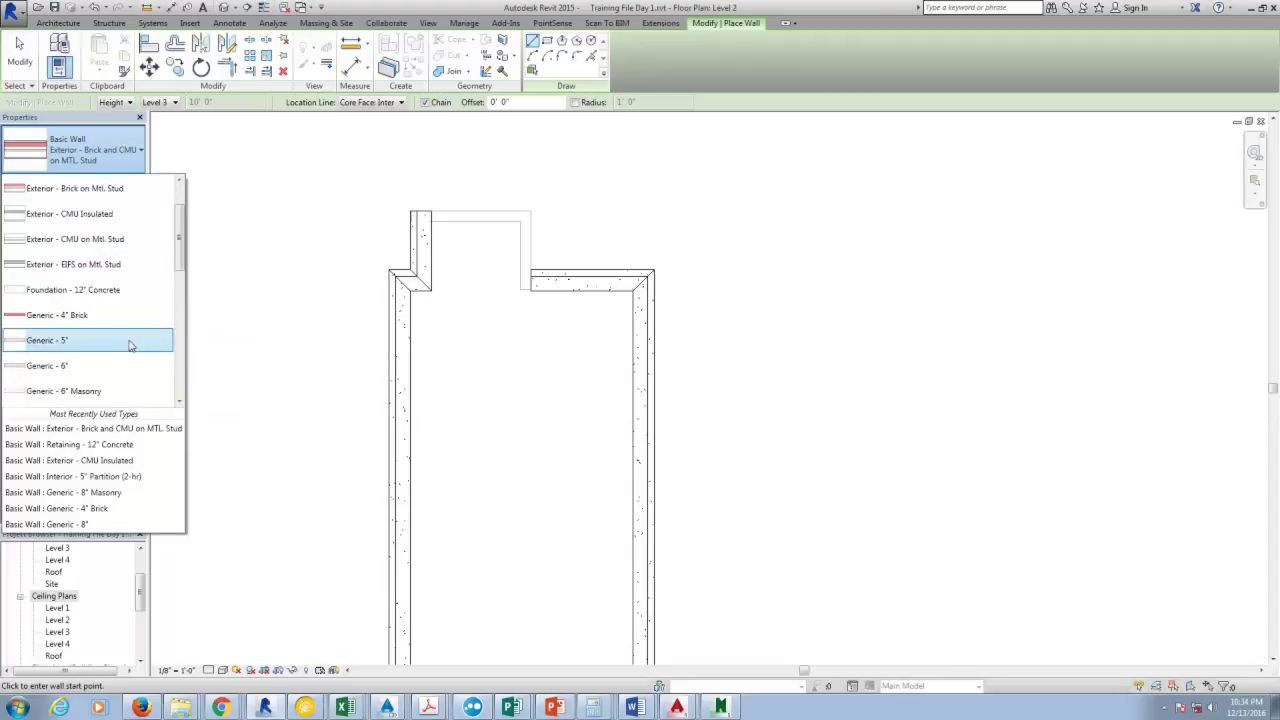
scroll(130, 346, "down", 5)
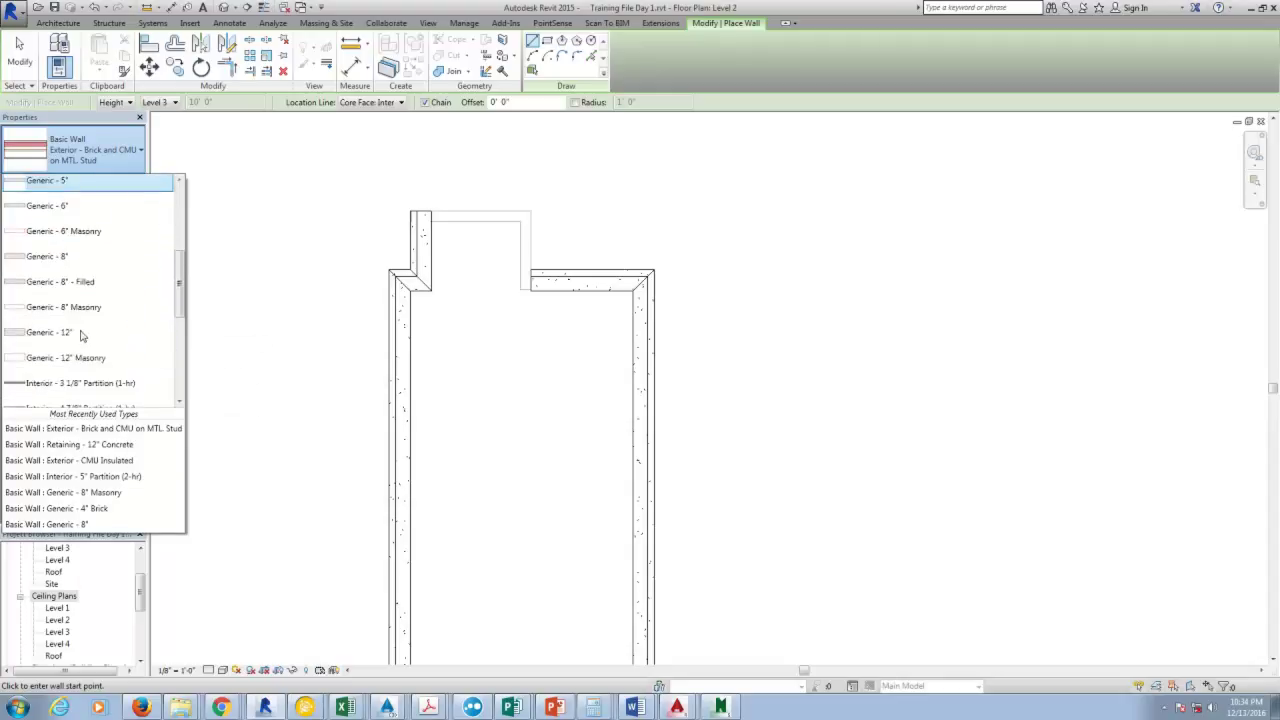
scroll(145, 347, "down", 8)
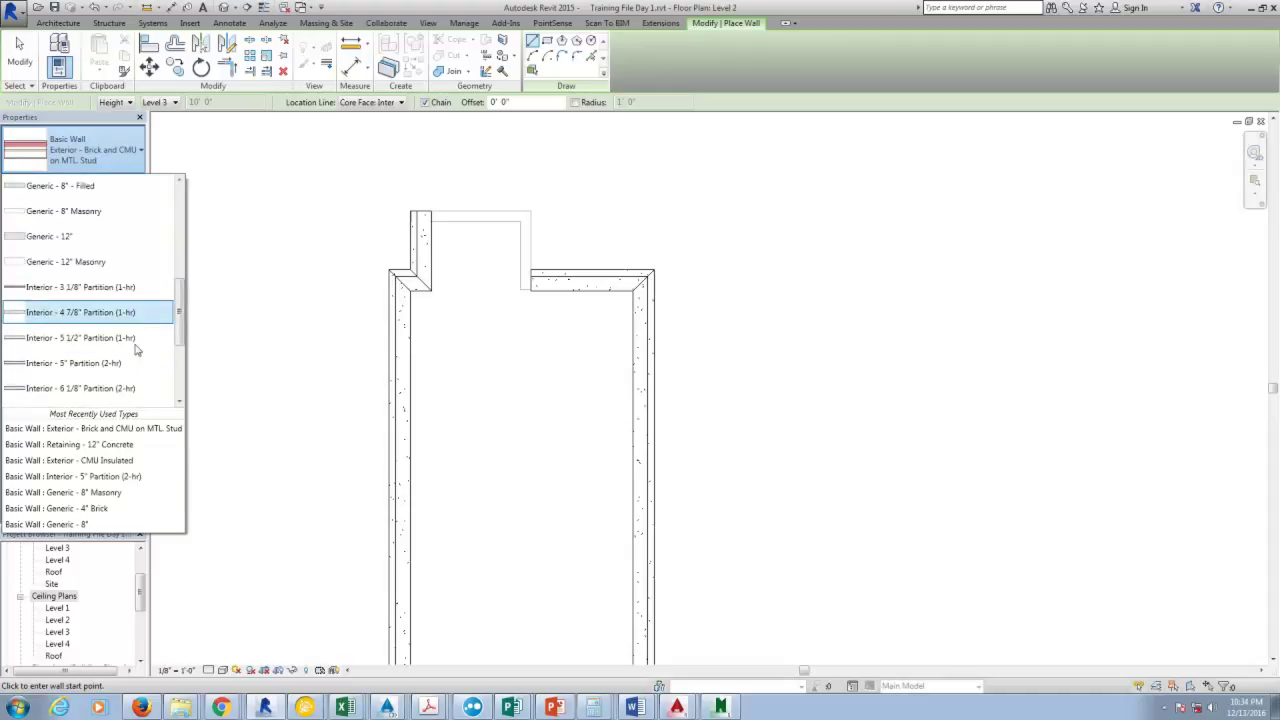
scroll(148, 320, "up", 8)
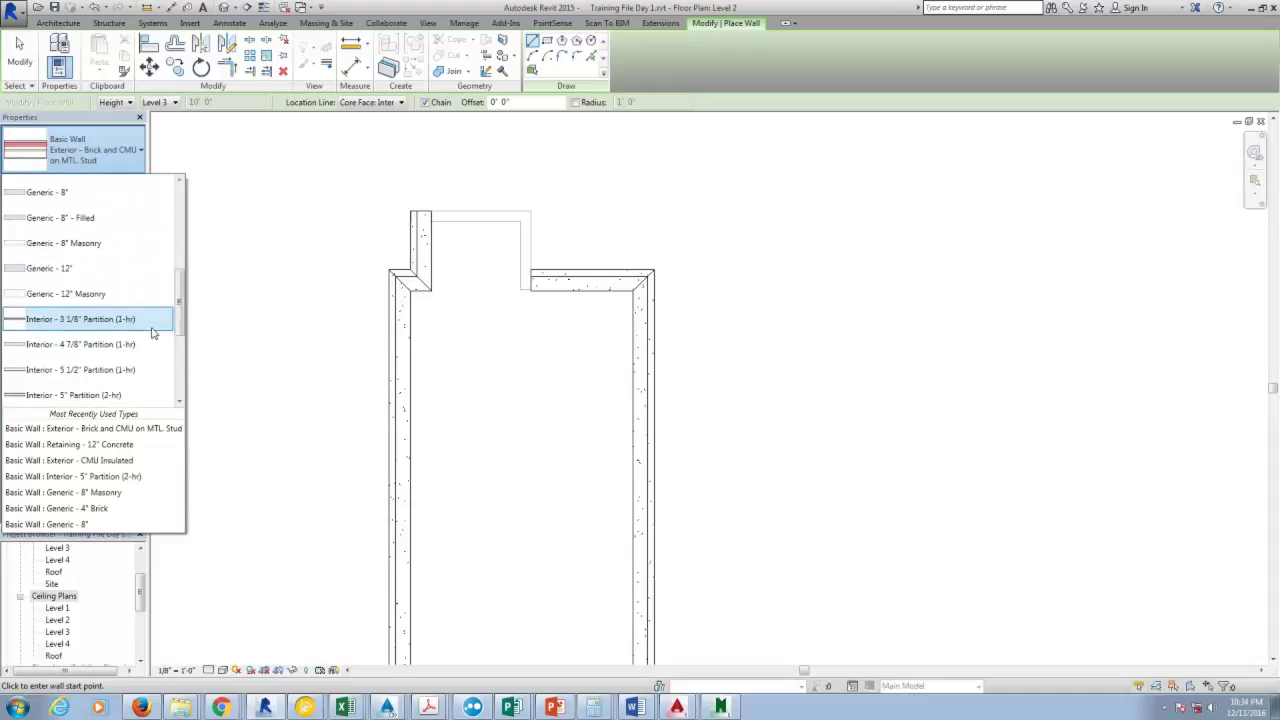
left_click(63, 254)
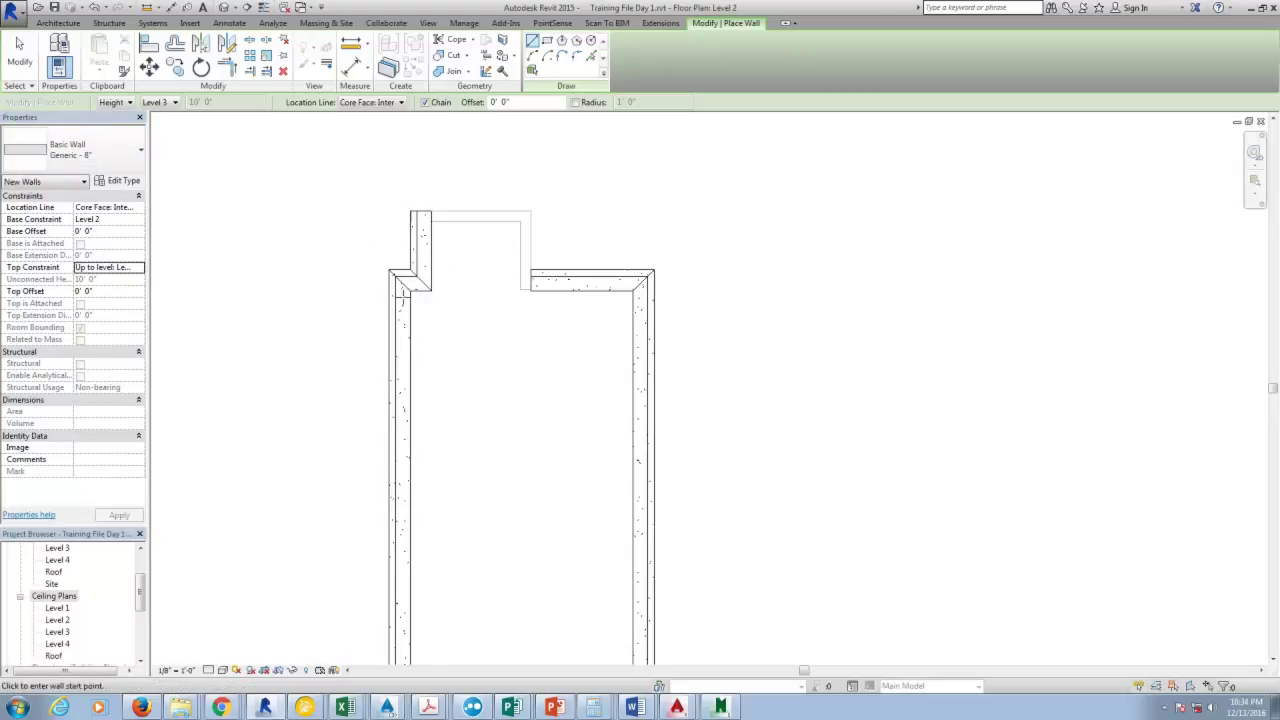
Draw chained walls from the inner northwest corner around the north bump-out to the inner northeast corner.
left_click(410, 292)
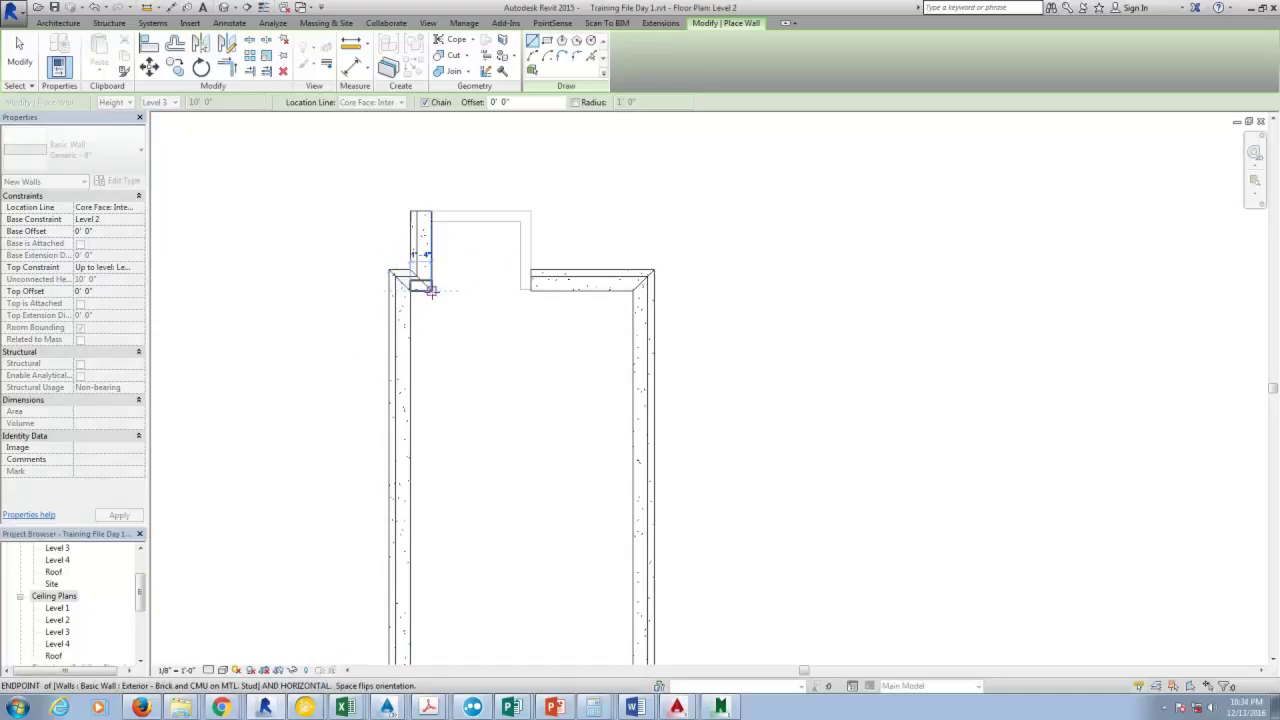
left_click(426, 214)
left_click(520, 216)
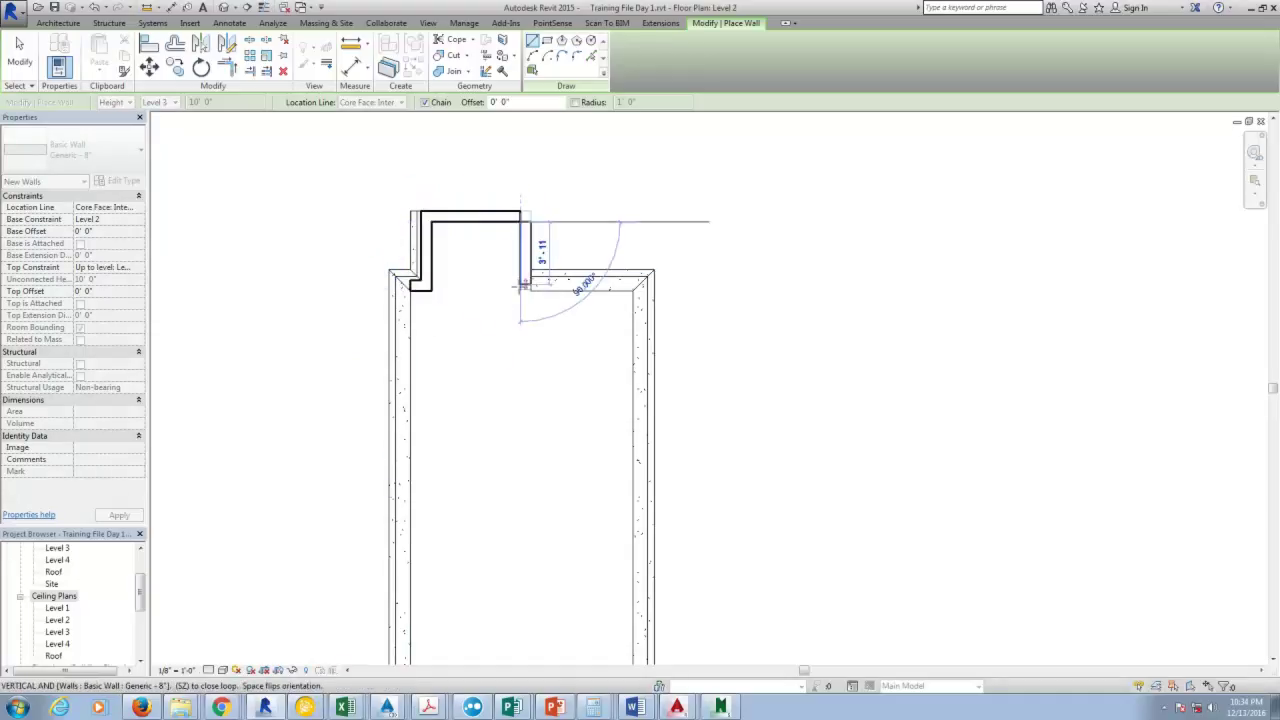
left_click(521, 288)
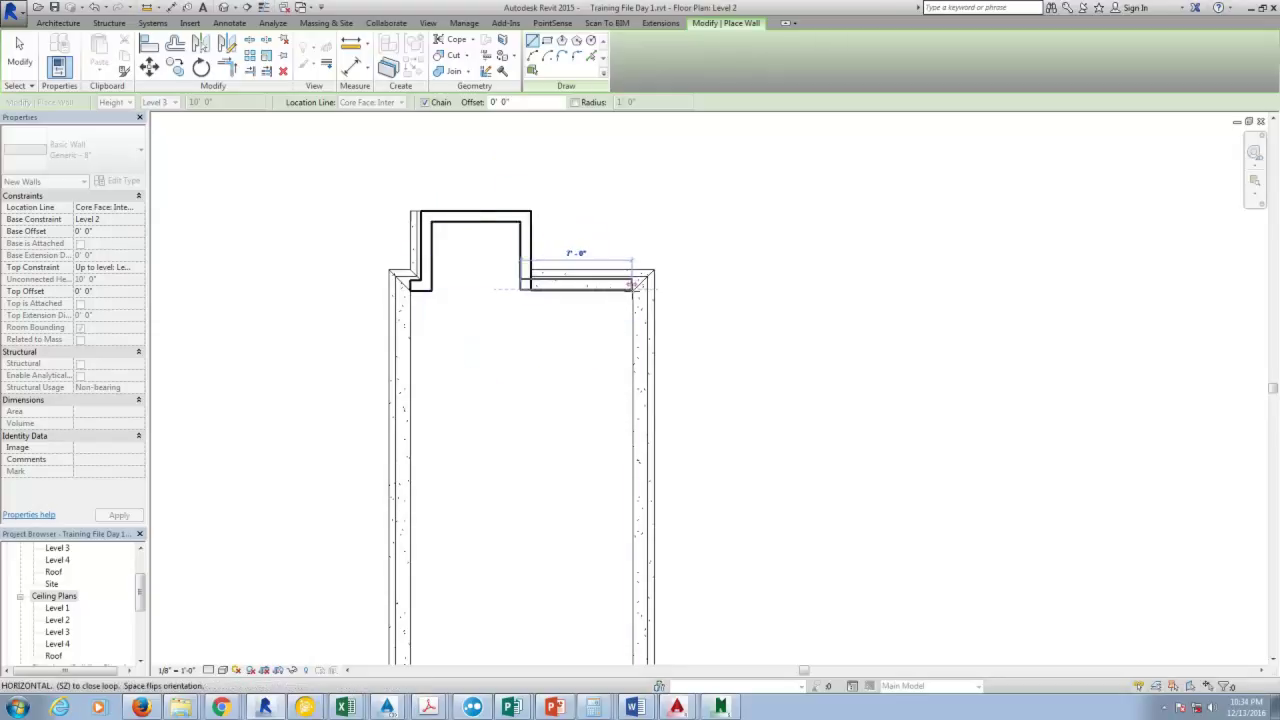
left_click(638, 286)
Continue the wall chain down the east side and along the south side to the inner southwest corner.
scroll(600, 200, "down", 5)
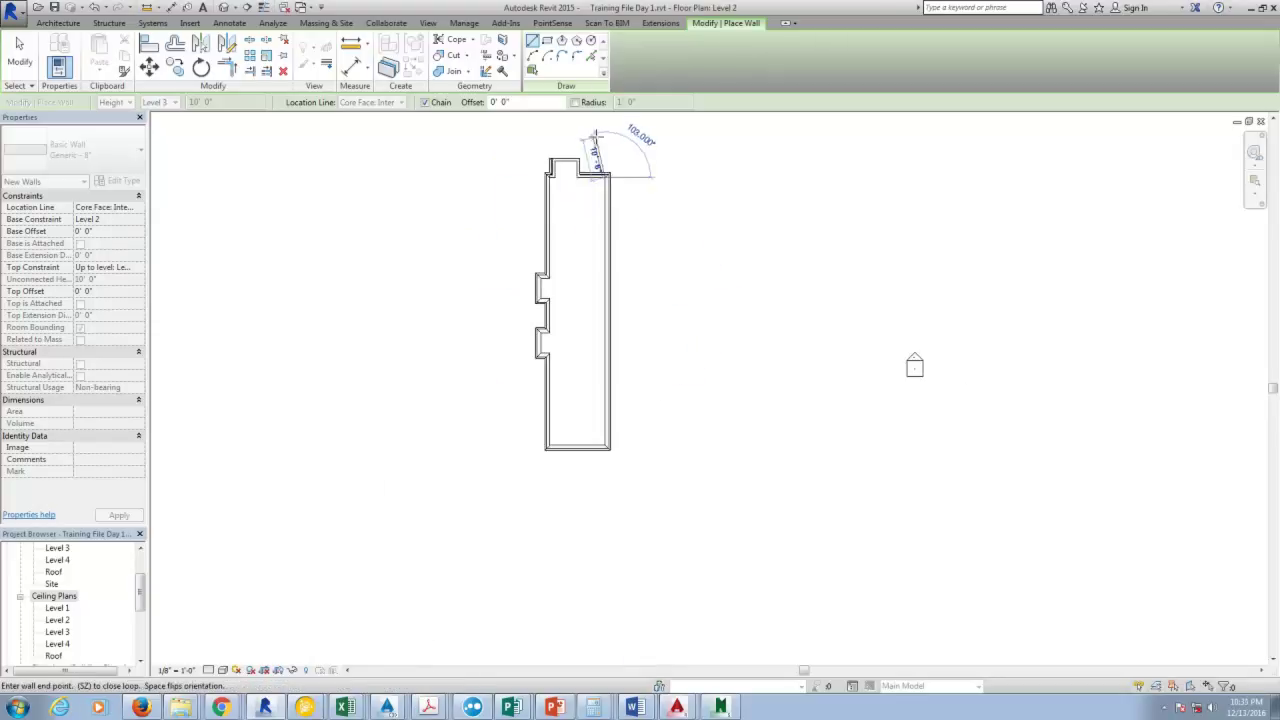
scroll(585, 340, "up", 4)
left_click(641, 366)
left_click(434, 372)
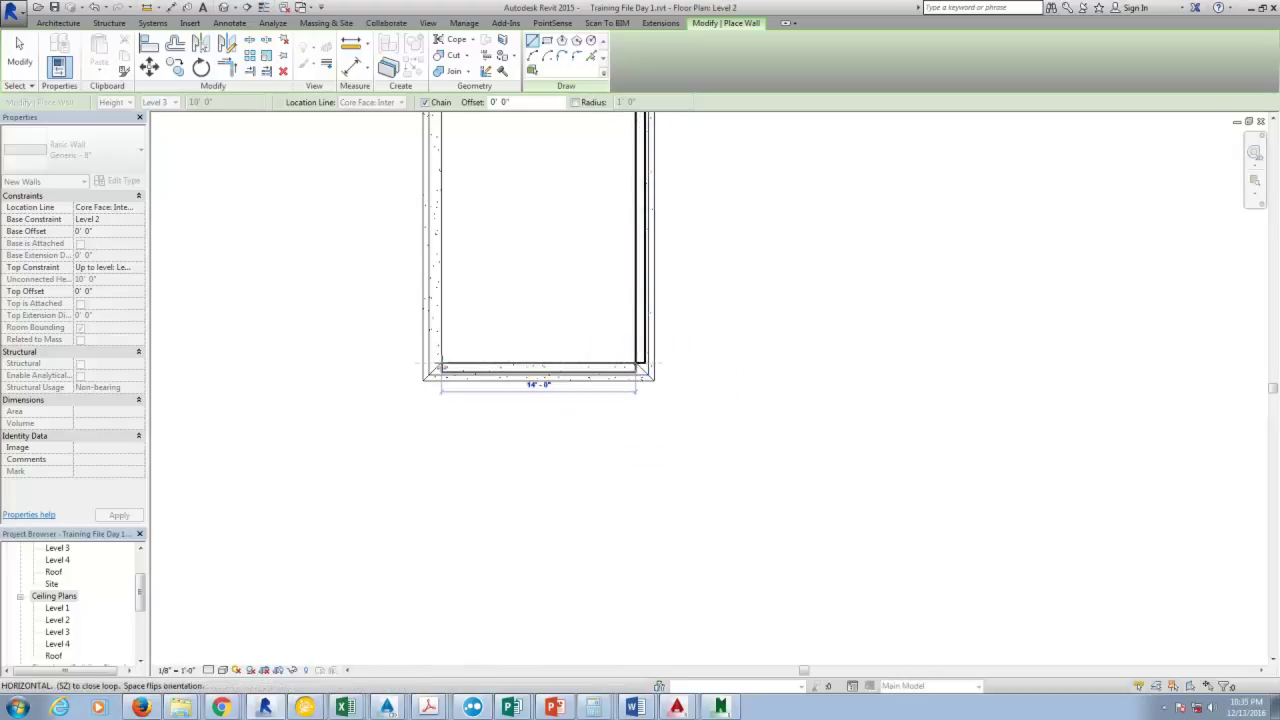
Continue the wall chain up the west side and around the inner faces of the lower bump-out.
scroll(440, 478, "down", 2)
scroll(440, 300, "up", 4)
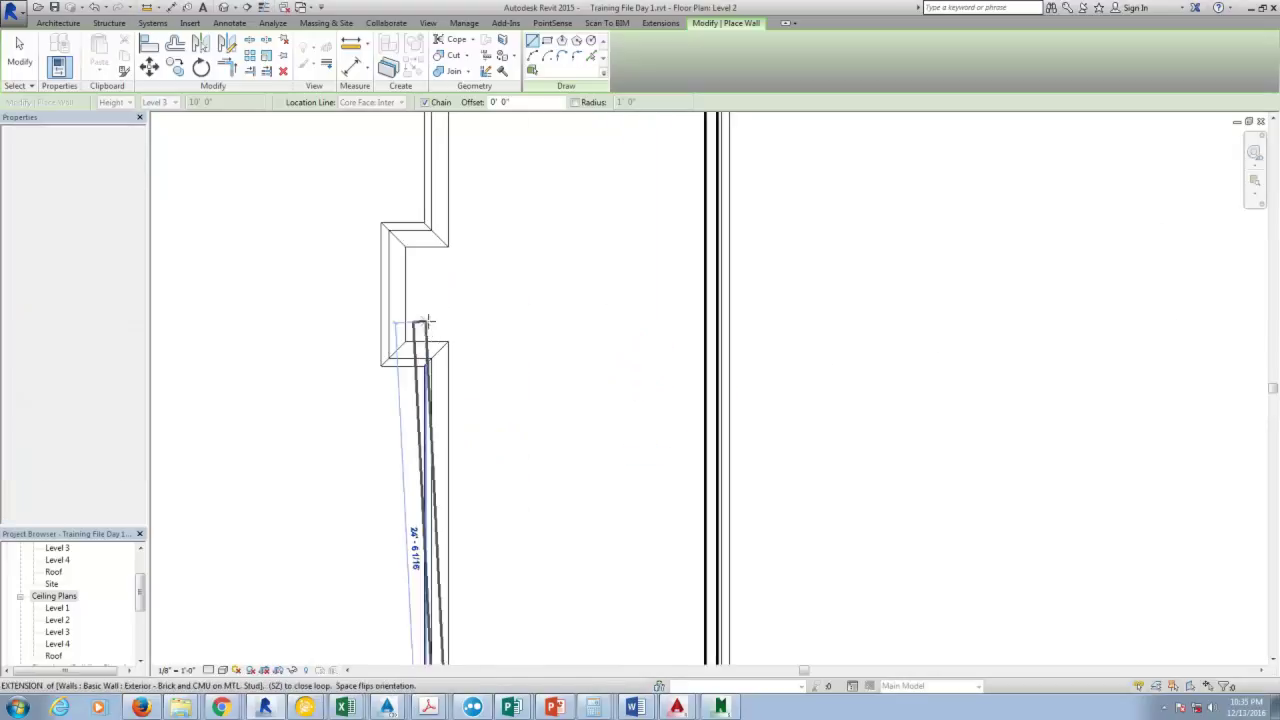
left_click(447, 342)
left_click(399, 344)
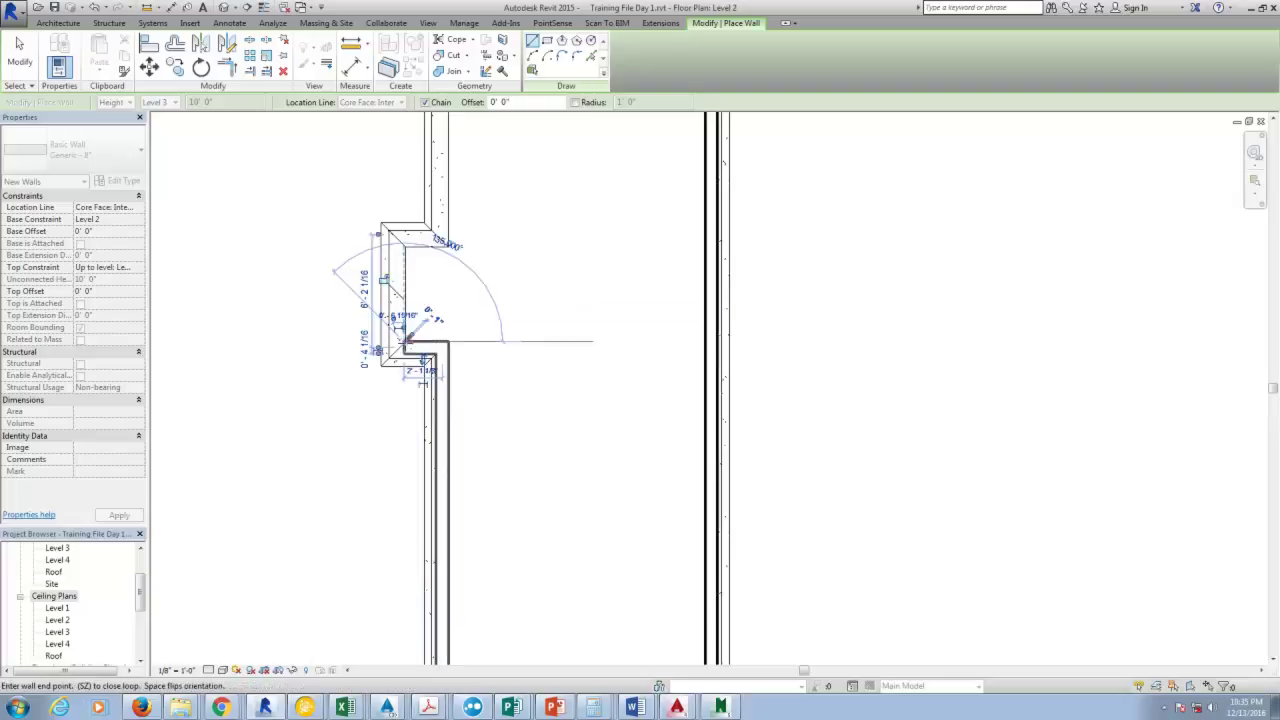
left_click(397, 240)
left_click(449, 247)
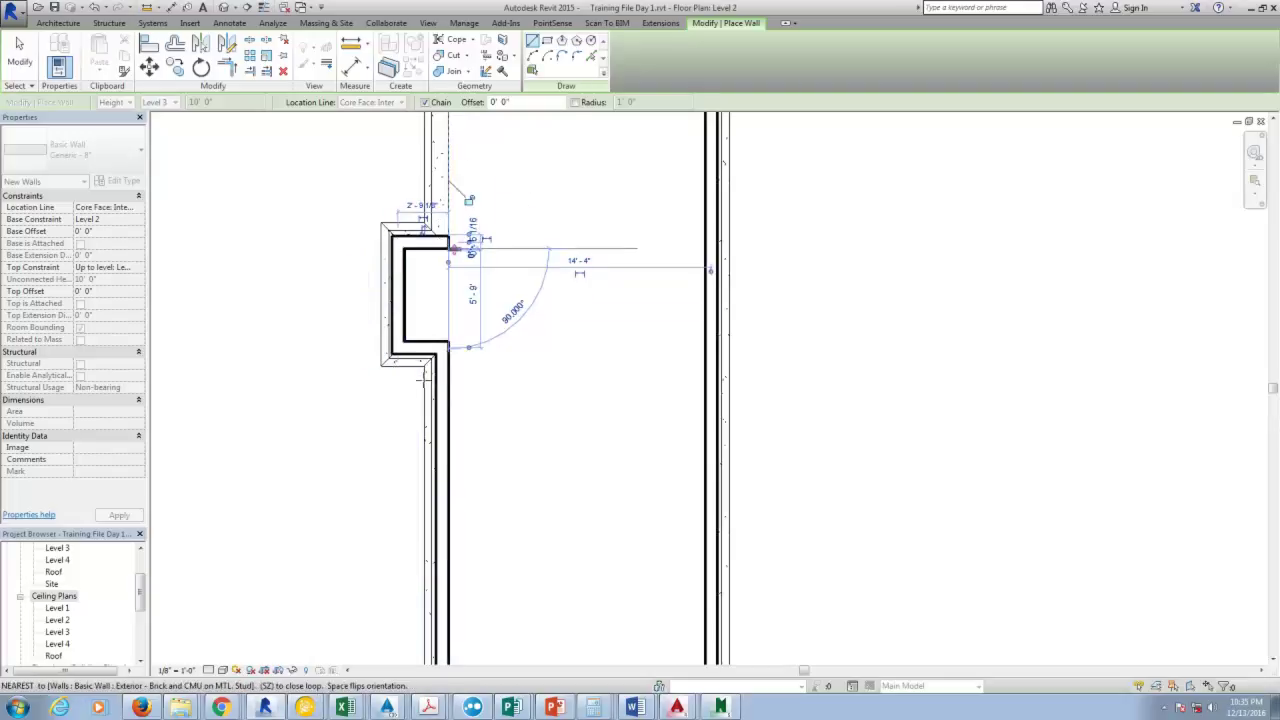
Continue the wall chain up the west side and around the inner faces of the upper west bump-out.
scroll(430, 300, "down", 3)
scroll(432, 270, "up", 2)
scroll(432, 280, "up", 2)
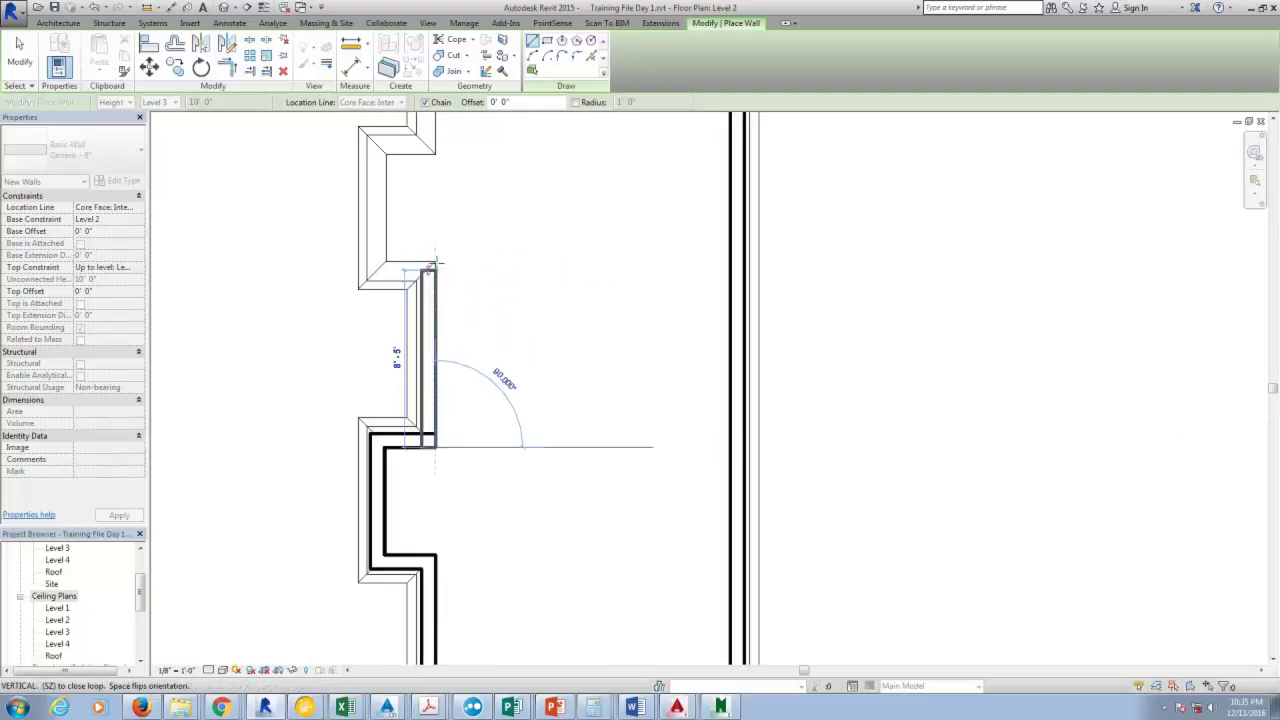
left_click(431, 262)
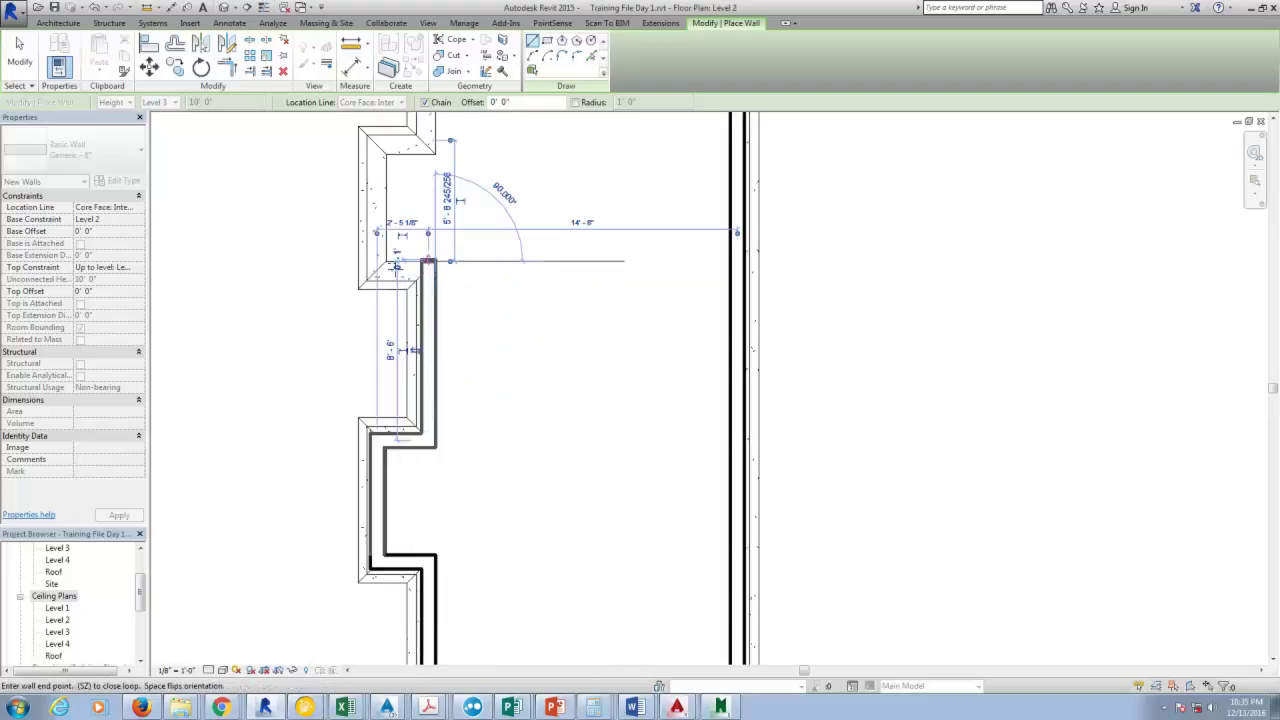
left_click(383, 265)
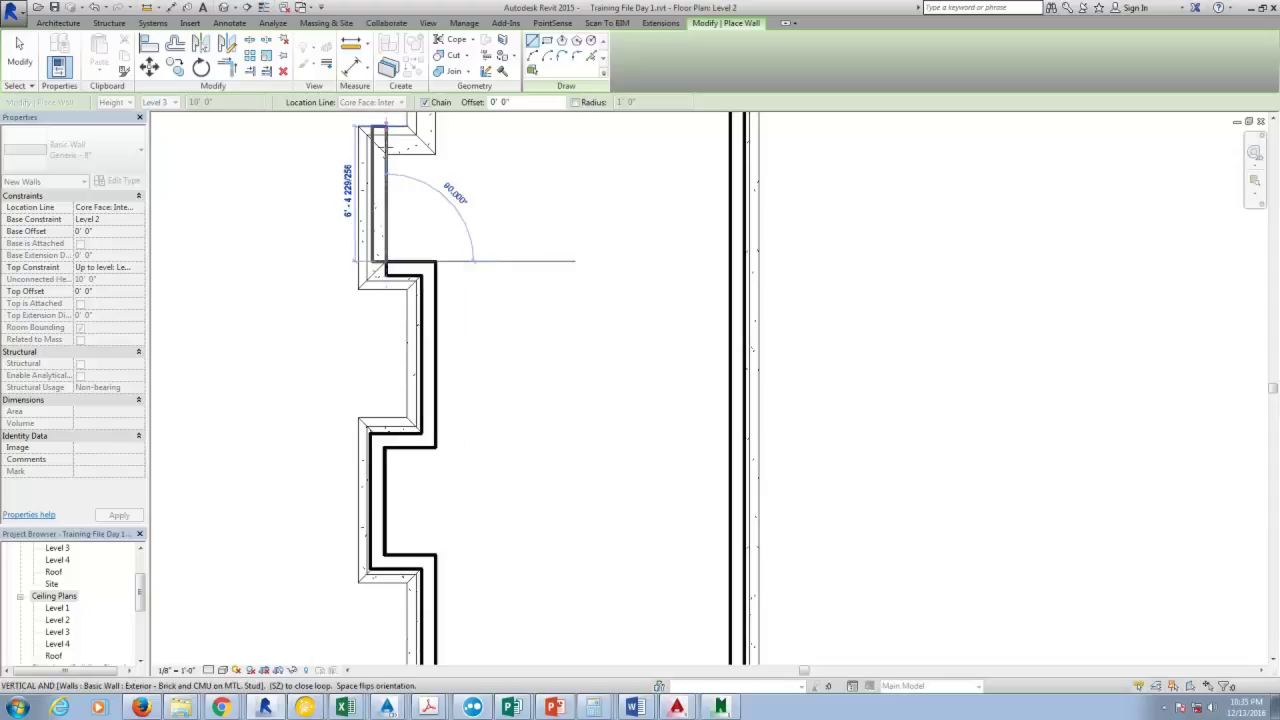
left_click(383, 148)
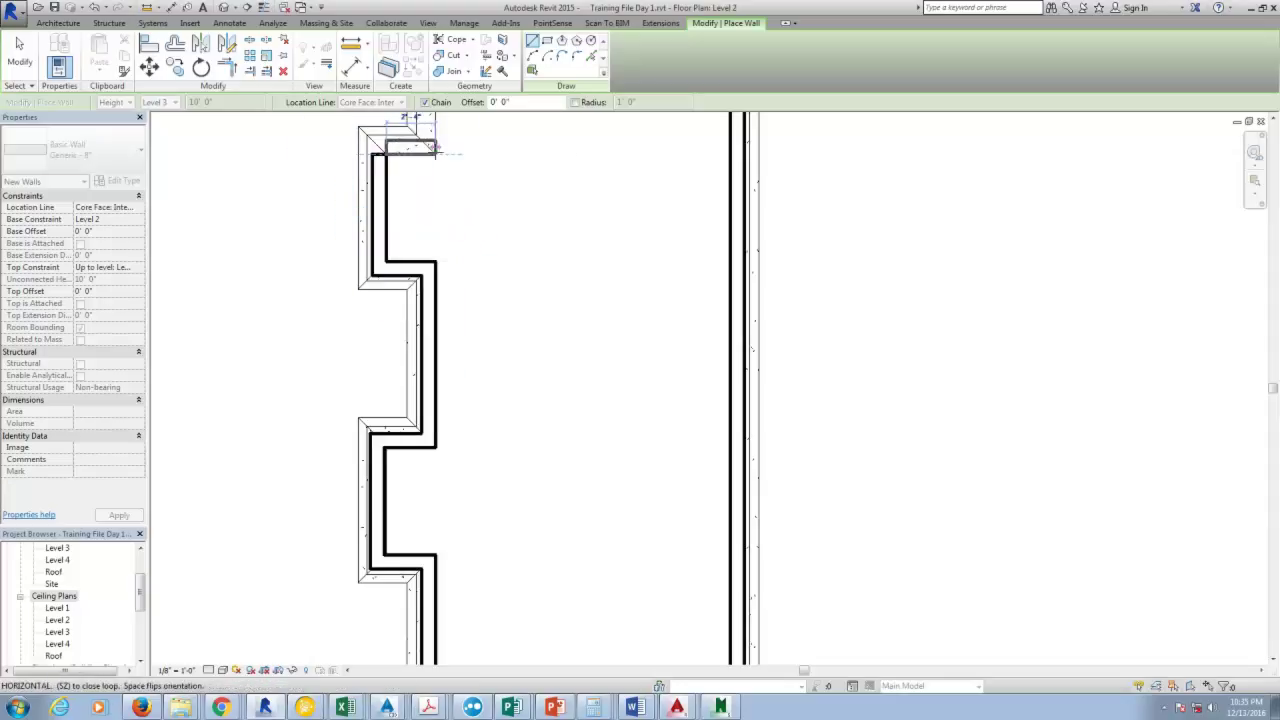
left_click(436, 152)
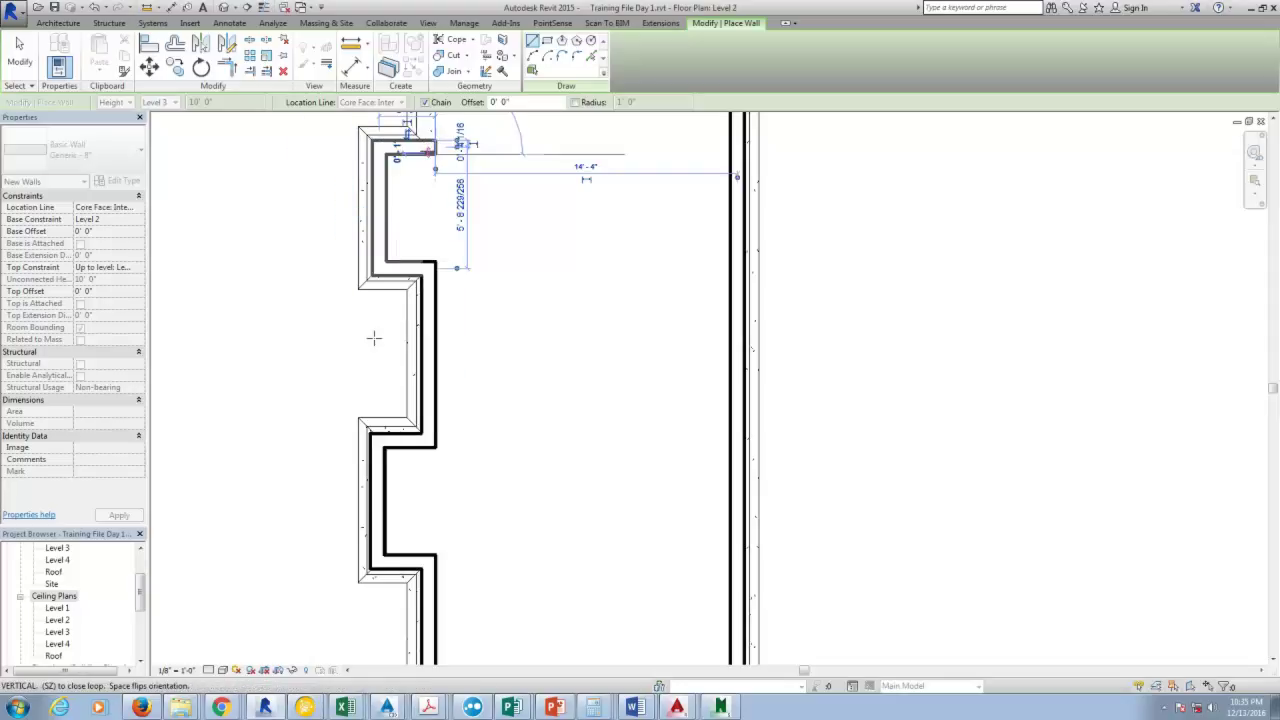
Close the wall chain by drawing the last west wall up to the inner northwest corner, and end the chain.
scroll(376, 345, "down", 2)
scroll(378, 352, "down", 4)
scroll(395, 228, "up", 4)
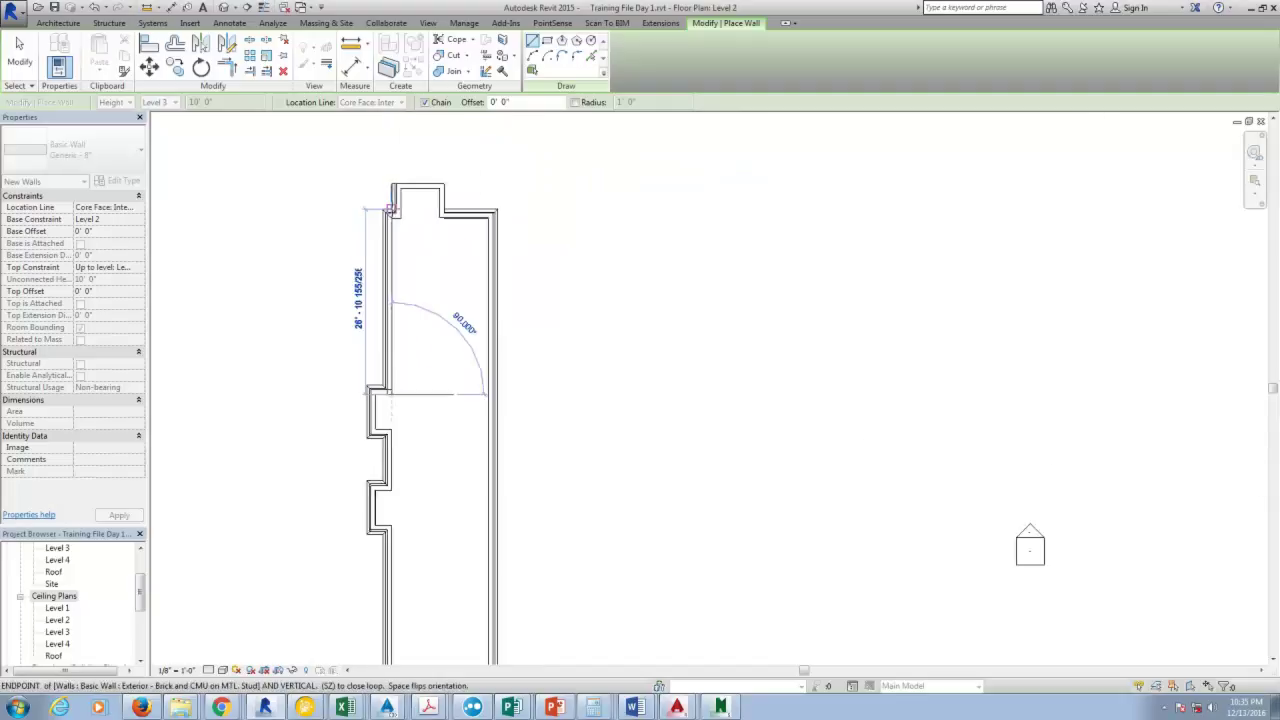
scroll(391, 222, "up", 2)
left_click(391, 222)
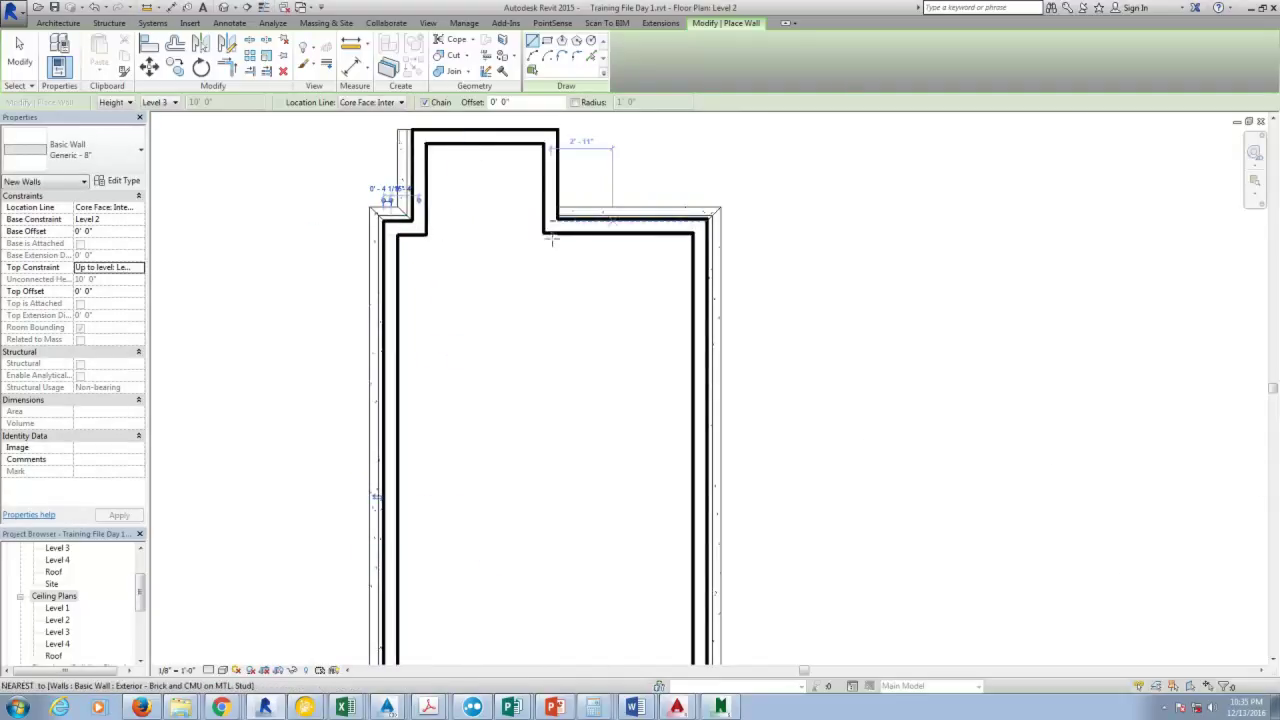
right_click(662, 155)
left_click(675, 166)
Move the Level 2 north wall segment east of the bump-out southward, away from the first-floor wall below.
scroll(580, 220, "up", 4)
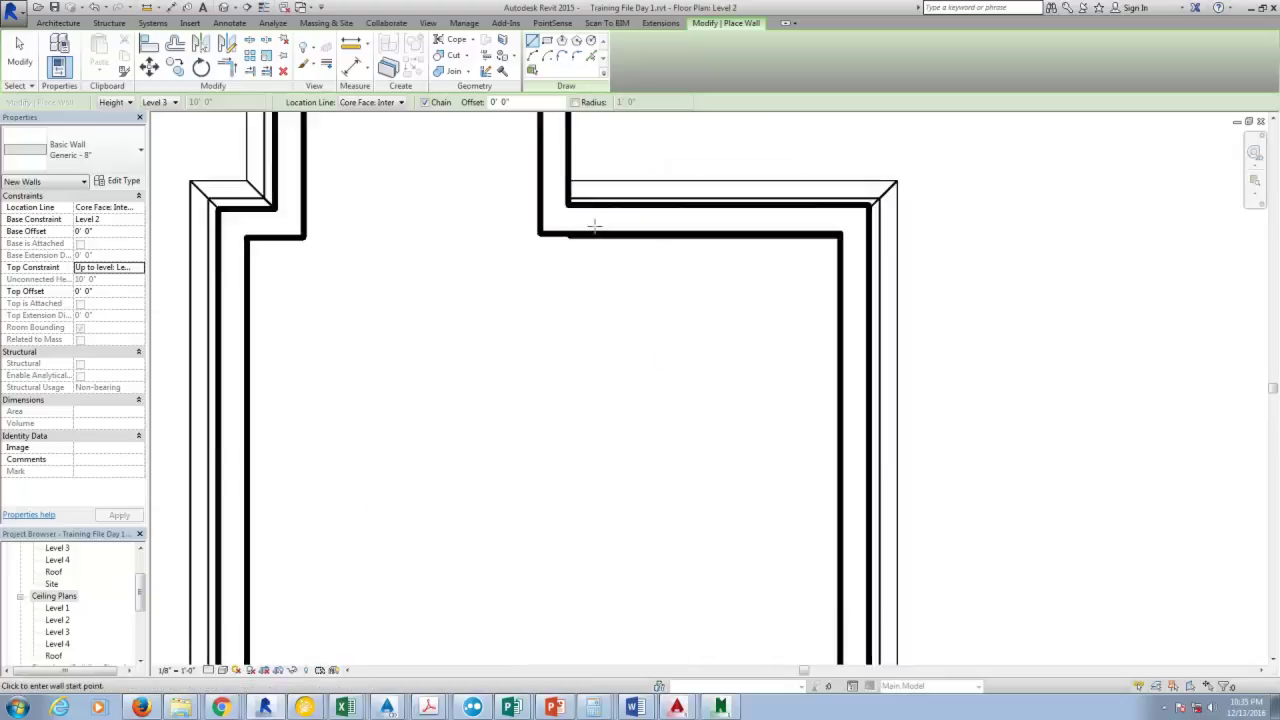
right_click(520, 207)
left_click(554, 211)
left_click(578, 241)
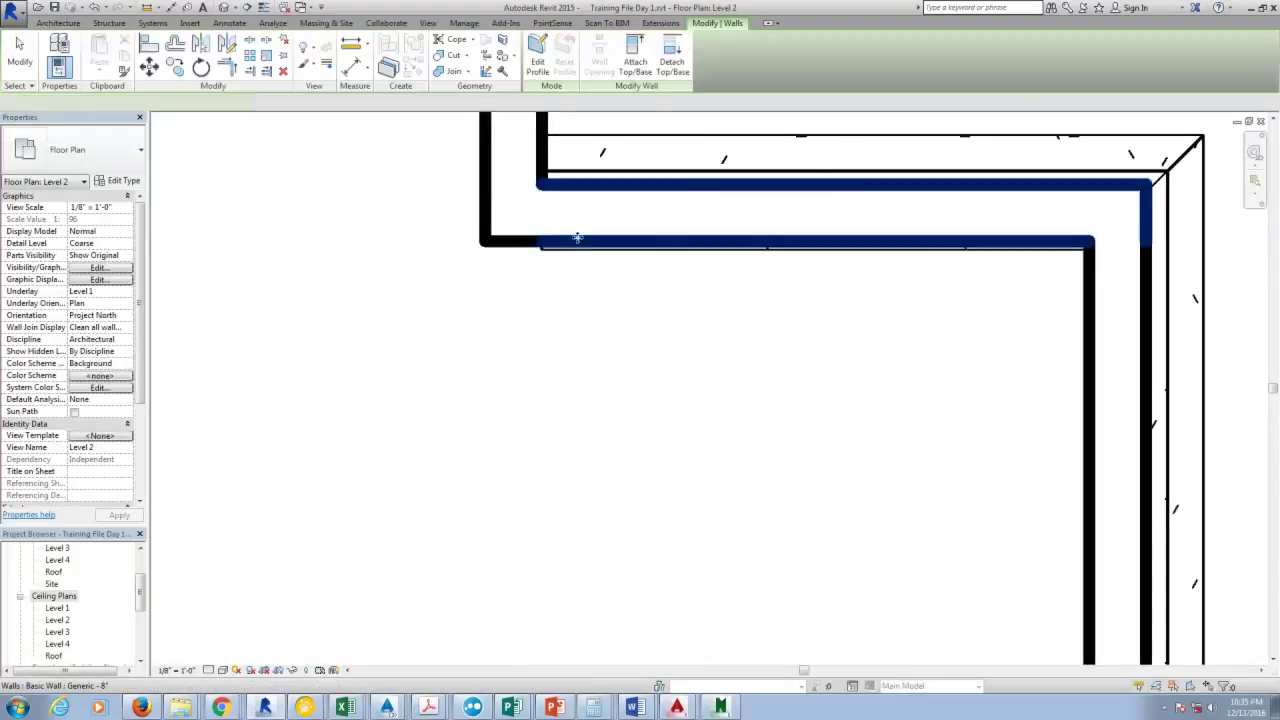
left_click_drag(717, 243, 733, 381)
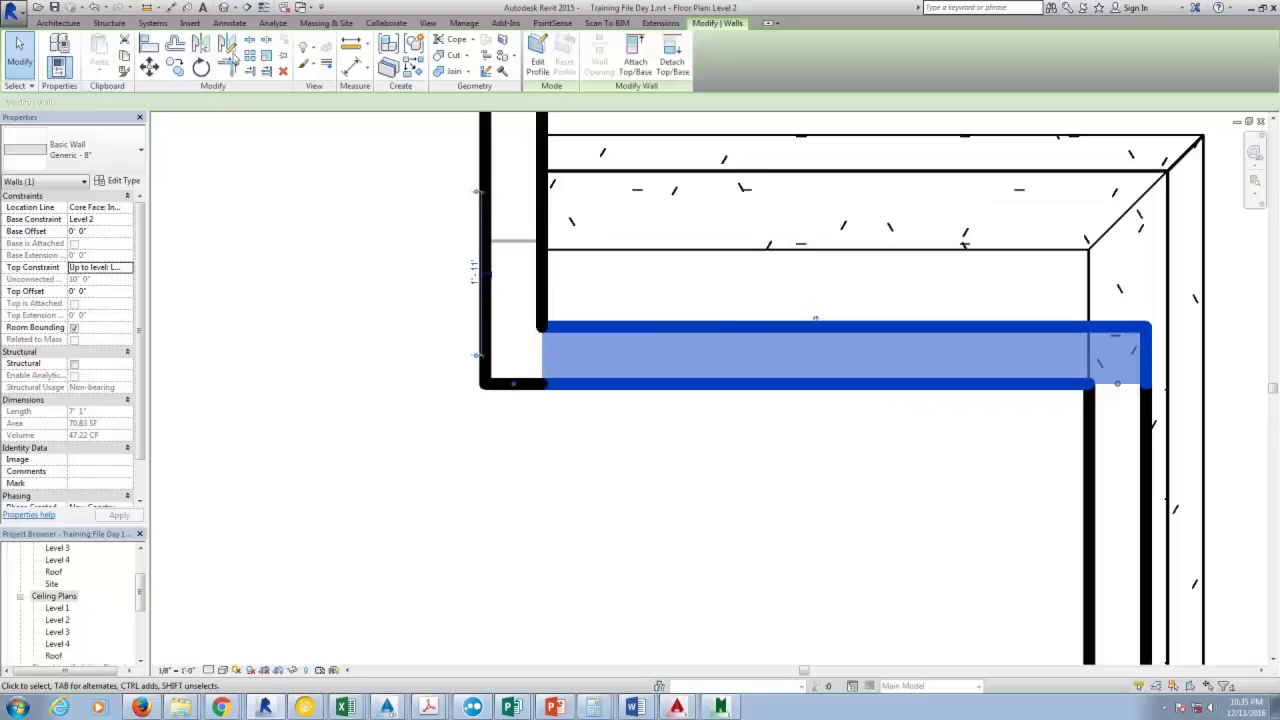
Try aligning the first-floor north wall to the displaced Level 2 wall's inner face, and undo the alignment.
left_click(149, 44)
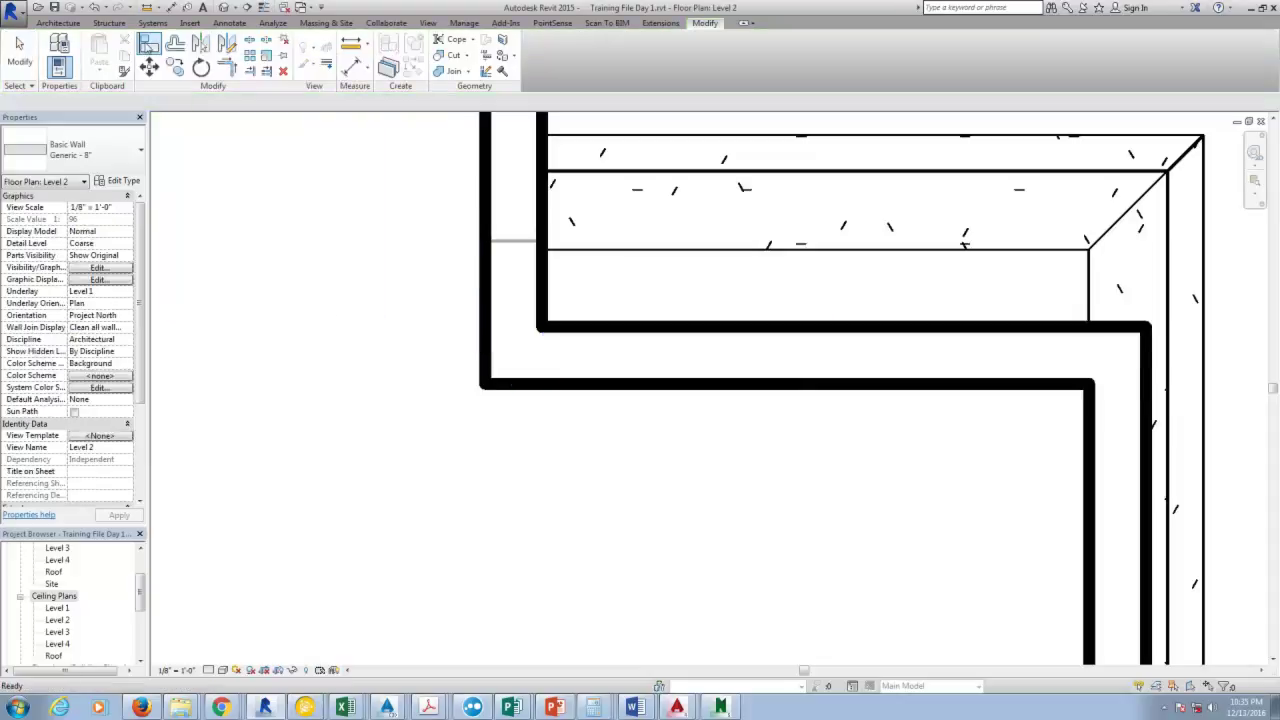
left_click(745, 391)
left_click(699, 256)
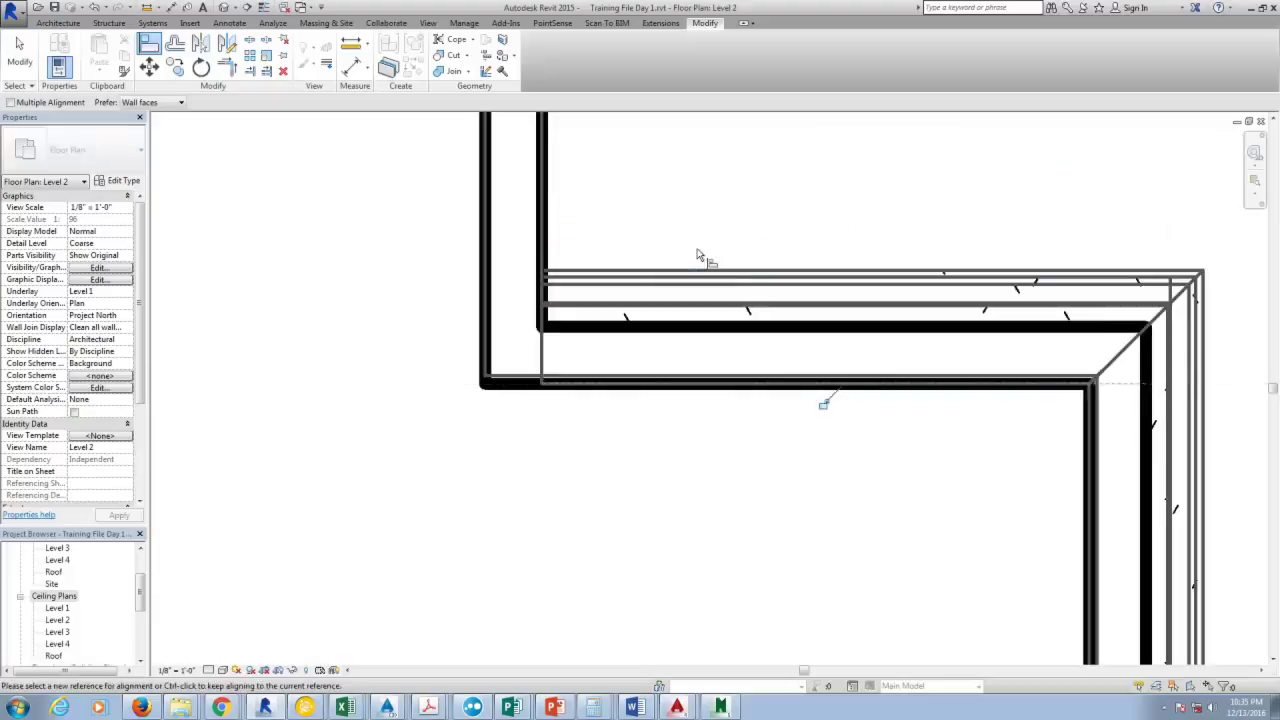
scroll(434, 289, "down", 2)
scroll(597, 163, "down", 3)
scroll(597, 163, "down", 2)
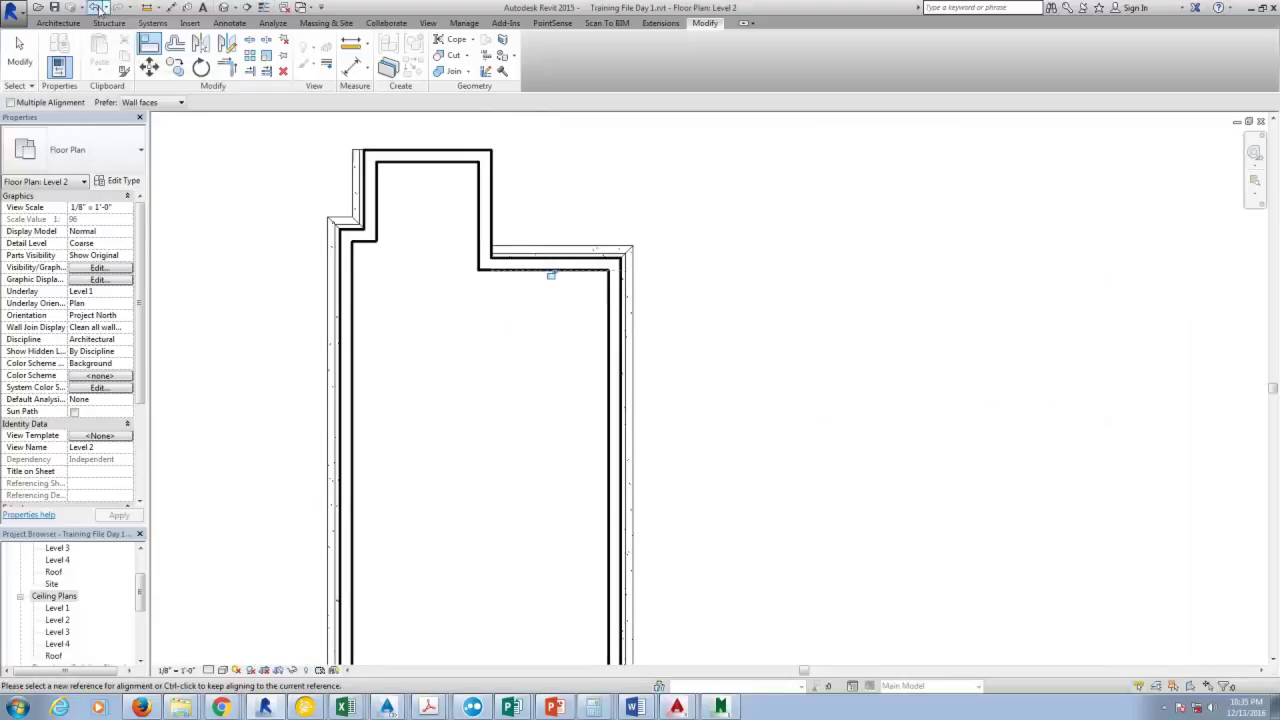
left_click(97, 8)
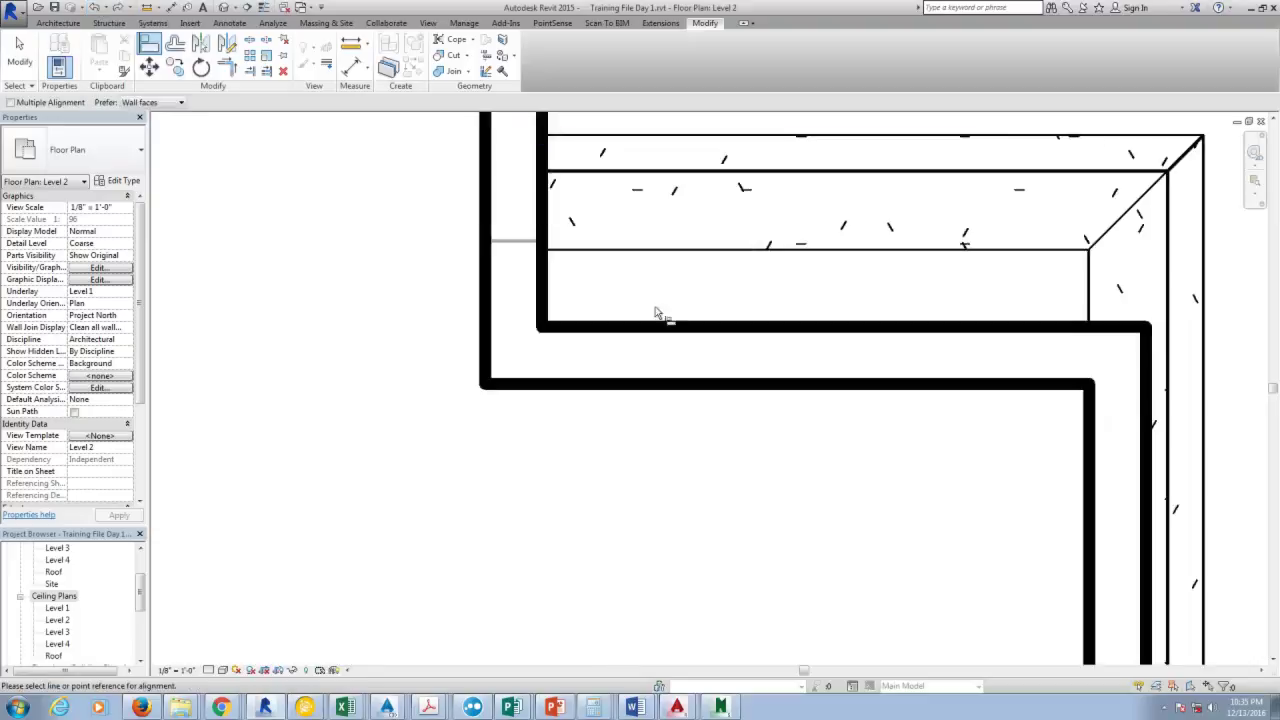
Repeat the Align with the displaced Level 2 wall as the reference for the first-floor wall, and undo it.
scroll(406, 328, "down", 3)
left_click(555, 271)
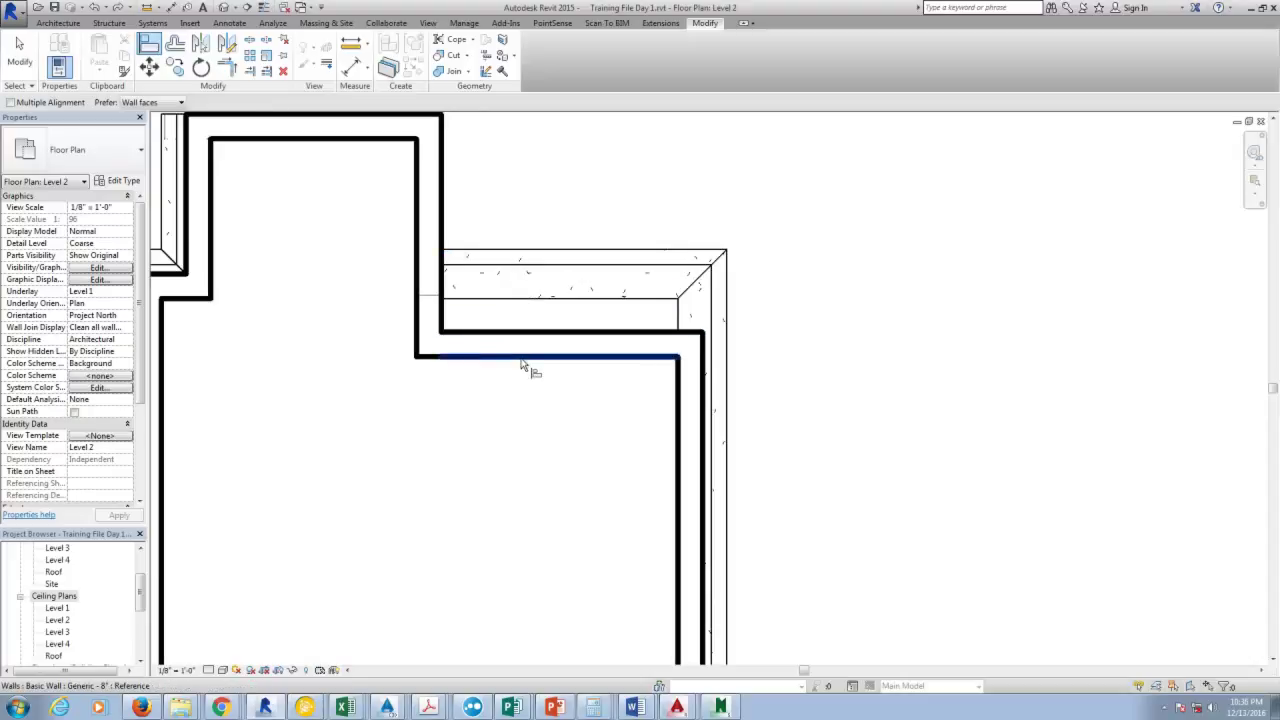
left_click(519, 300)
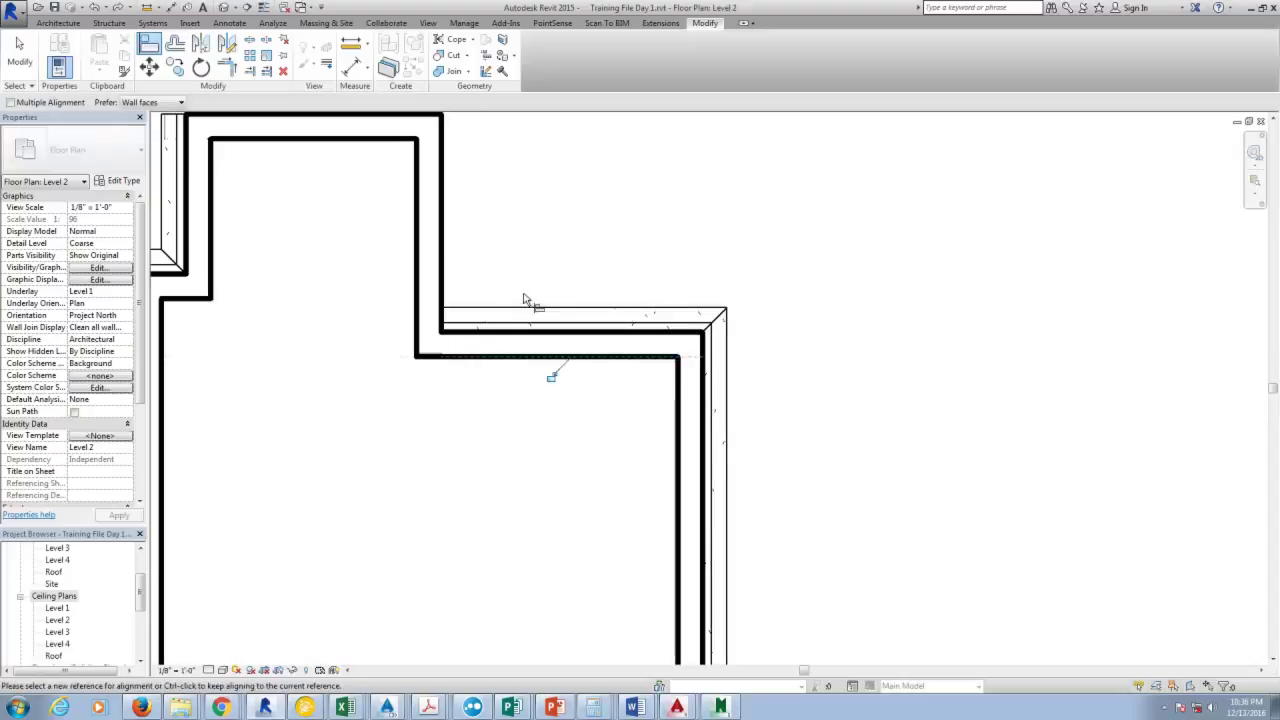
left_click(95, 7)
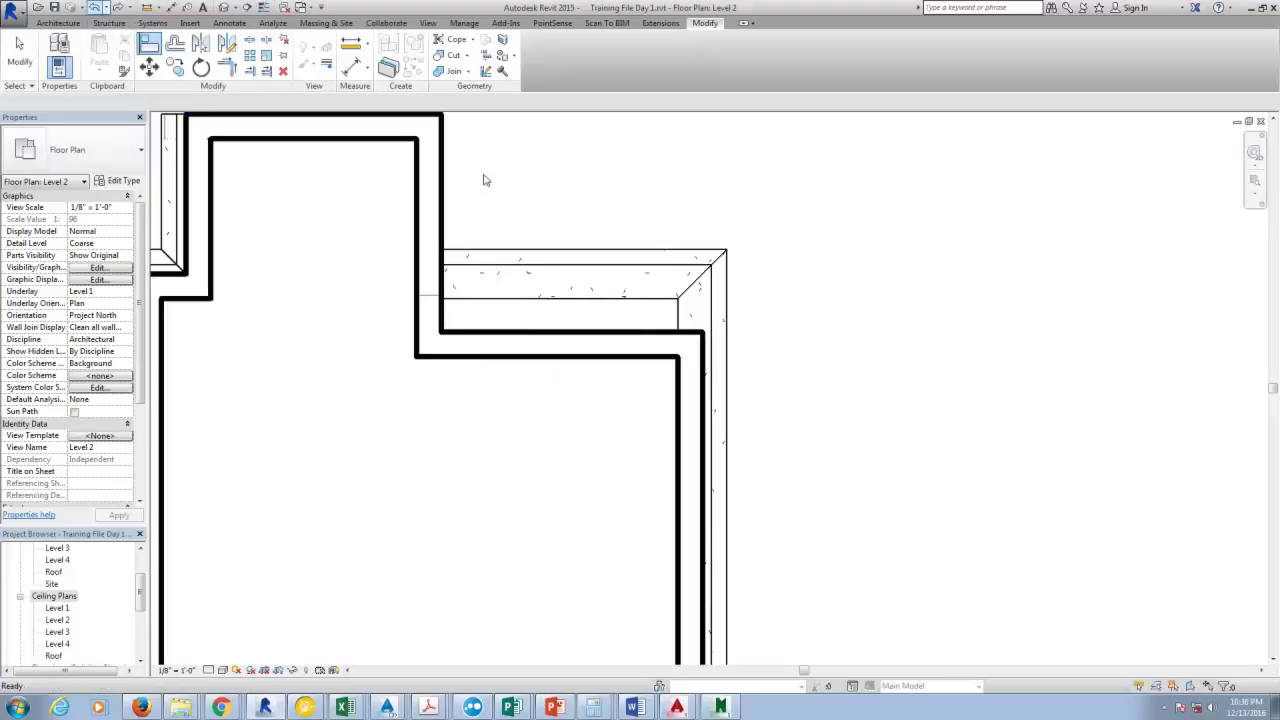
Align the displaced Level 2 north wall's inner face to the inner face of the first-floor wall below.
left_click(575, 299)
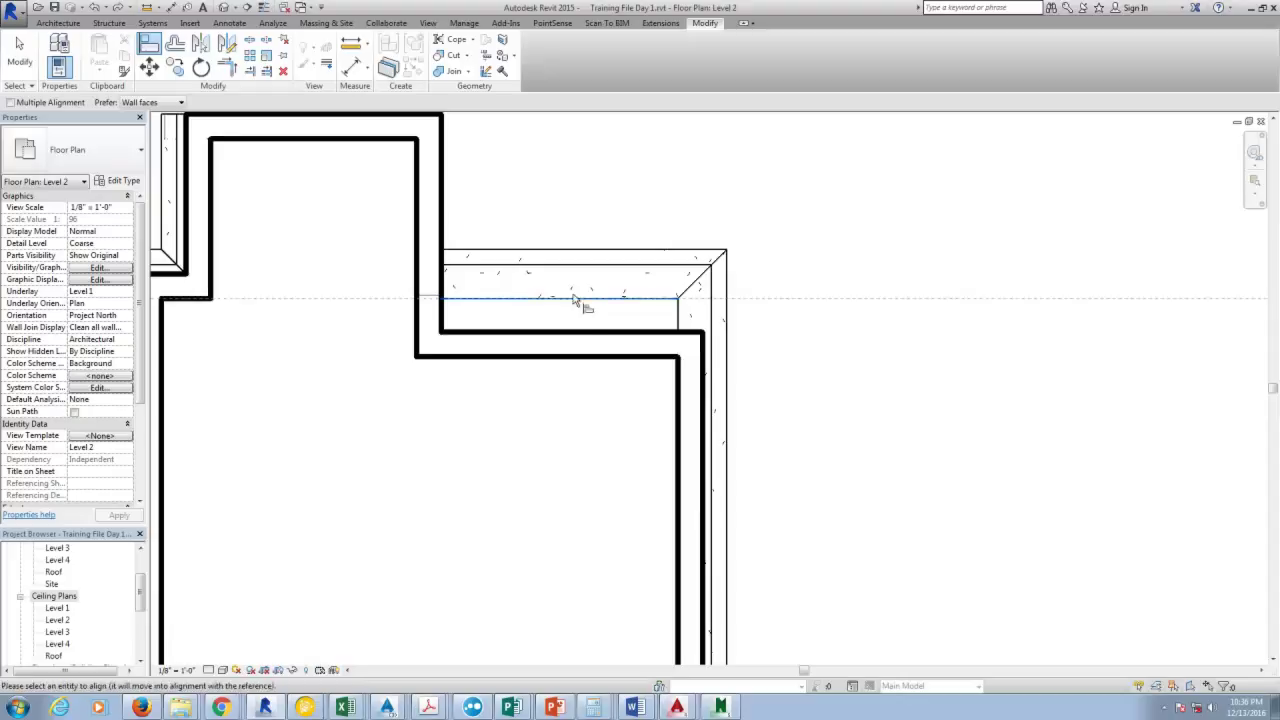
left_click(573, 359)
scroll(517, 169, "down", 3)
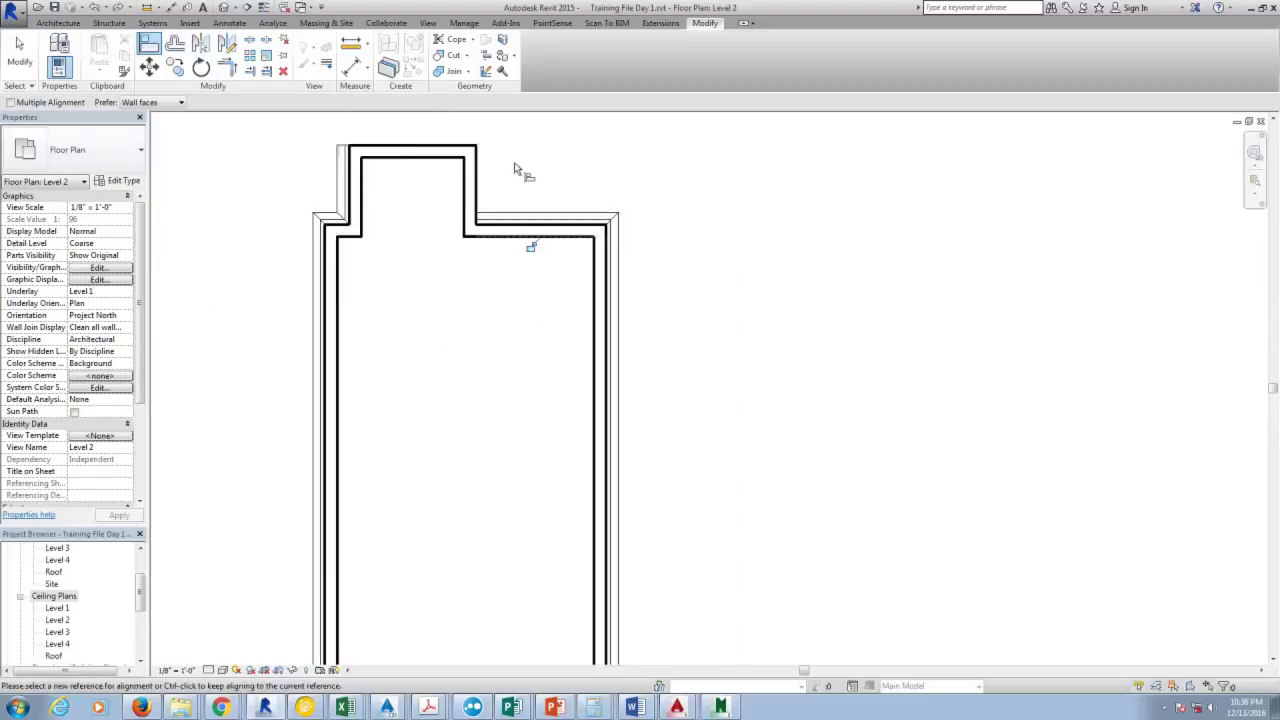
Align the Level 2 west wall of a west-side bump-out to the first-floor wall's inner face, and end the Align command.
scroll(380, 609, "up", 5)
scroll(386, 329, "up", 2)
scroll(390, 326, "down", 4)
scroll(416, 503, "up", 1)
scroll(416, 503, "up", 3)
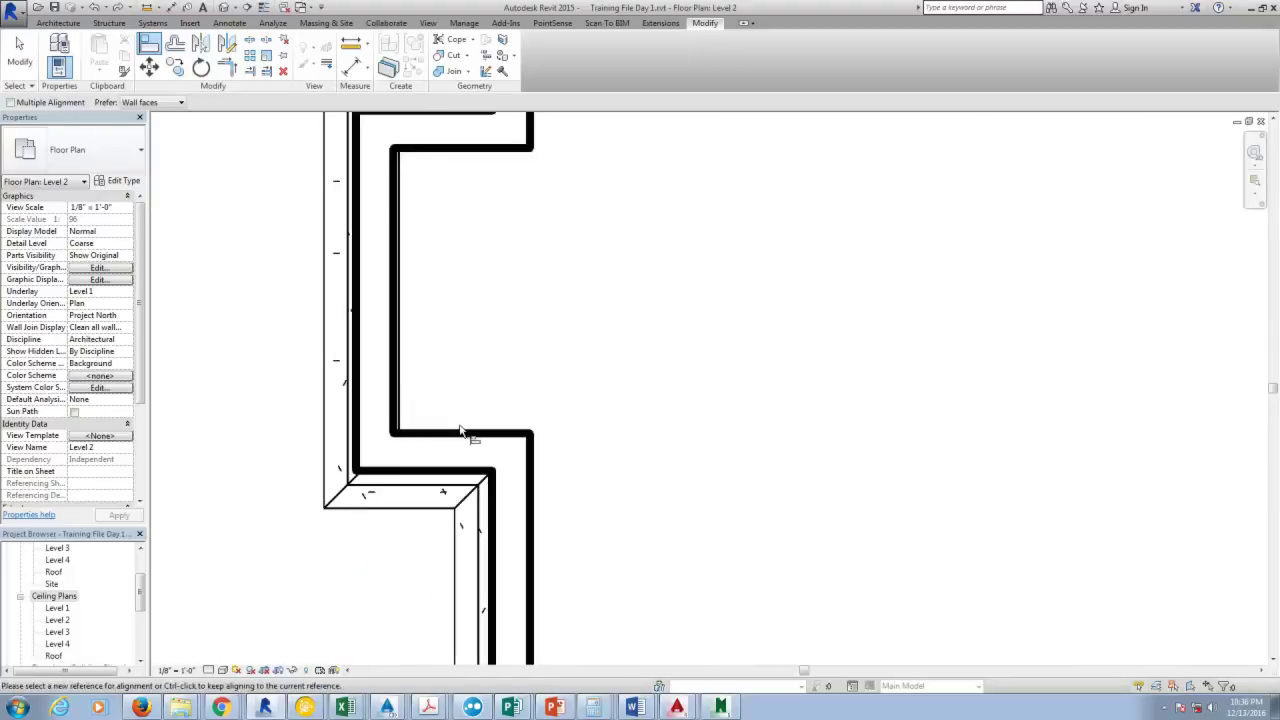
left_click(383, 395)
scroll(420, 402, "down", 3)
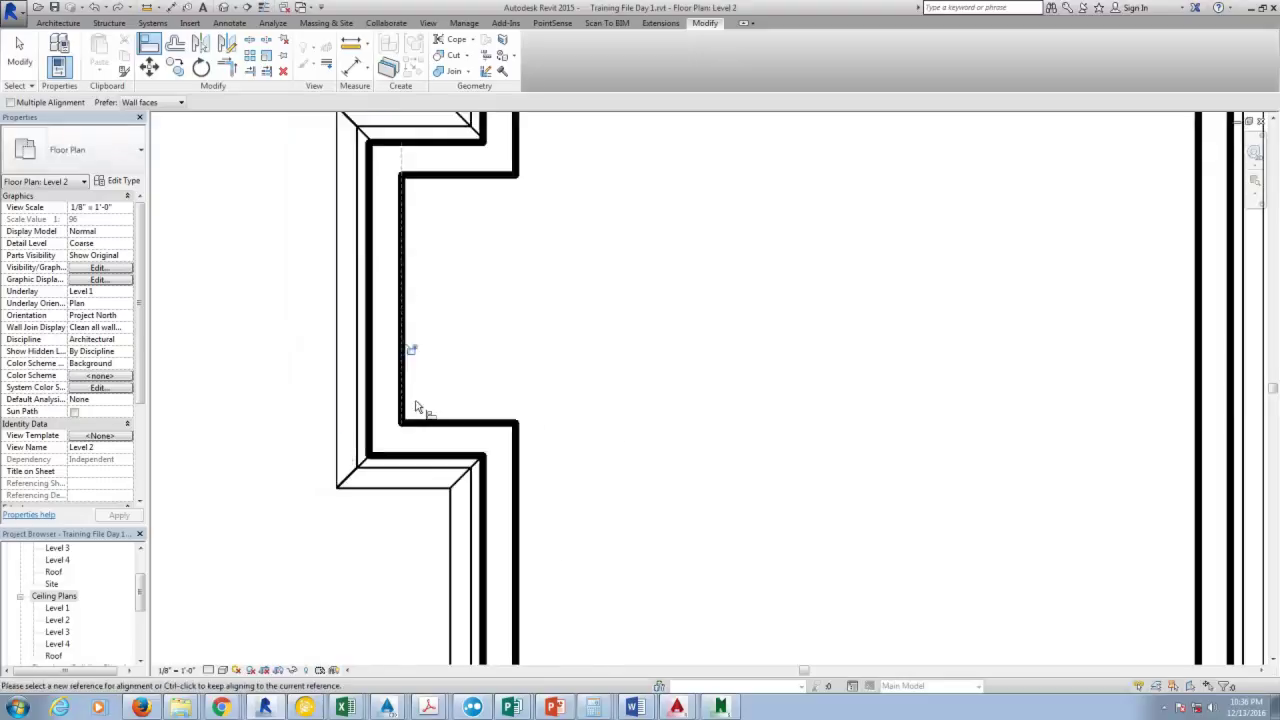
scroll(494, 634, "up", 2)
scroll(228, 43, "down", 4)
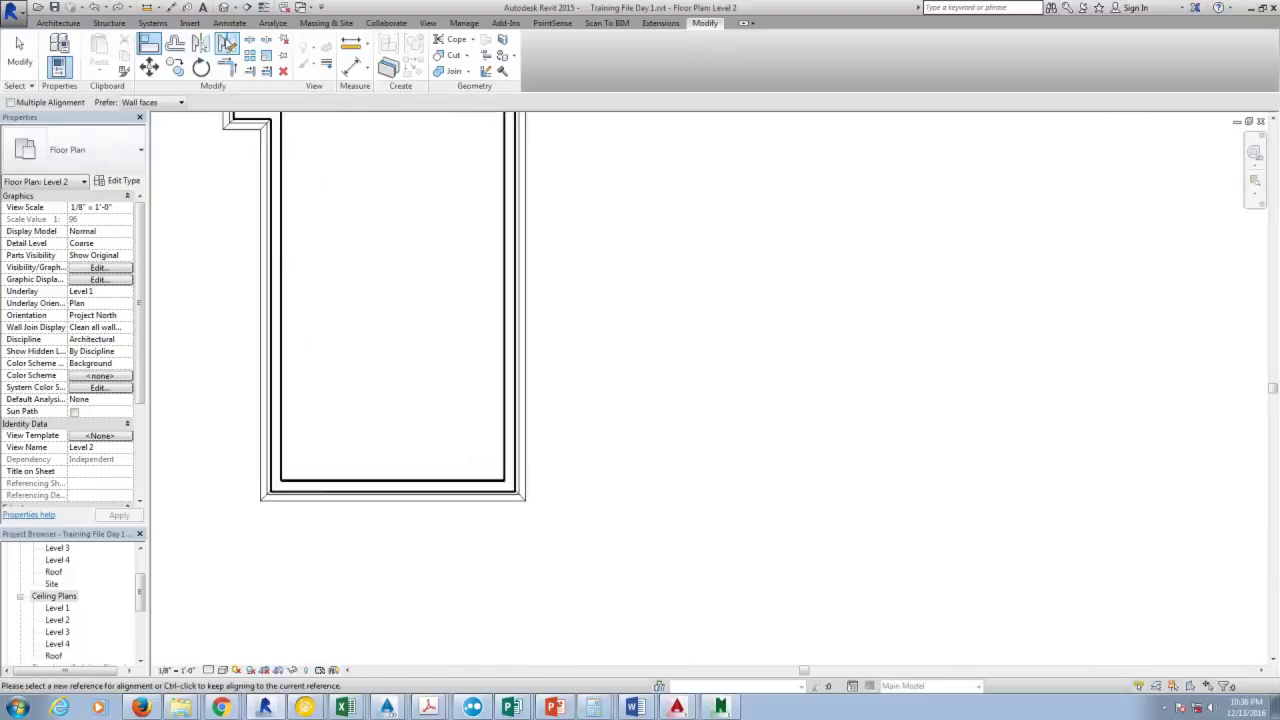
right_click(310, 279)
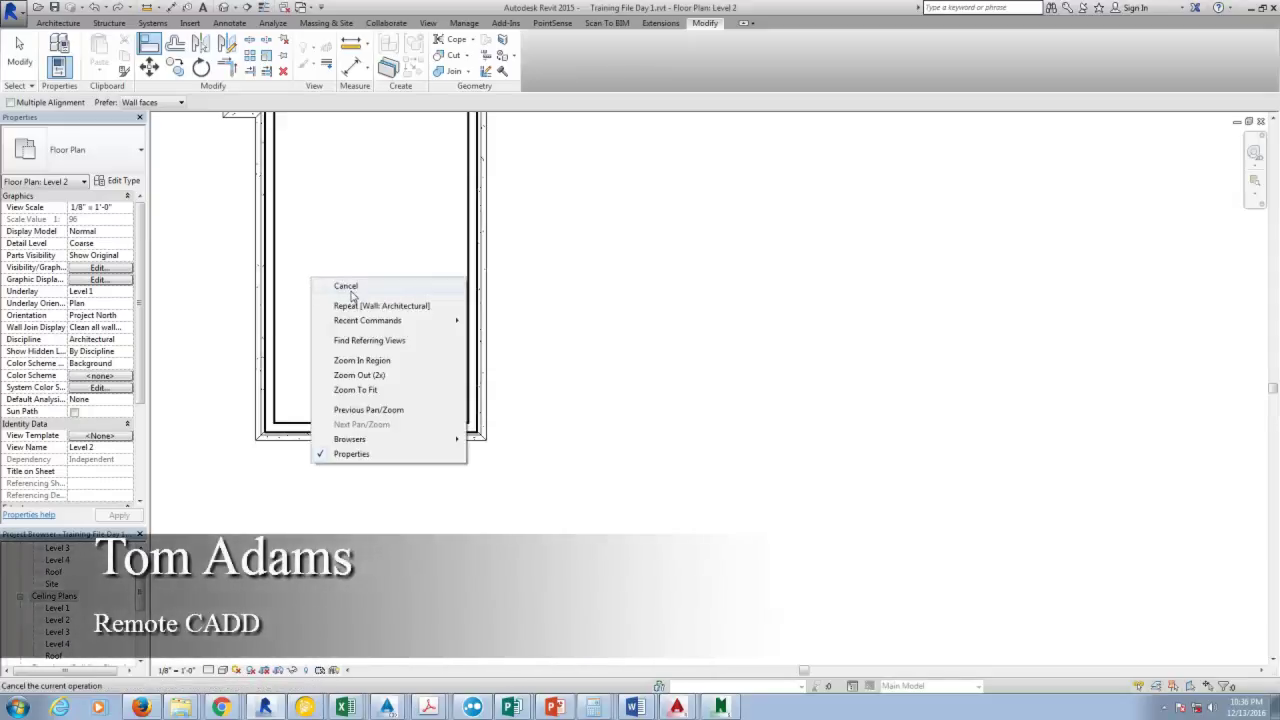
left_click(348, 287)
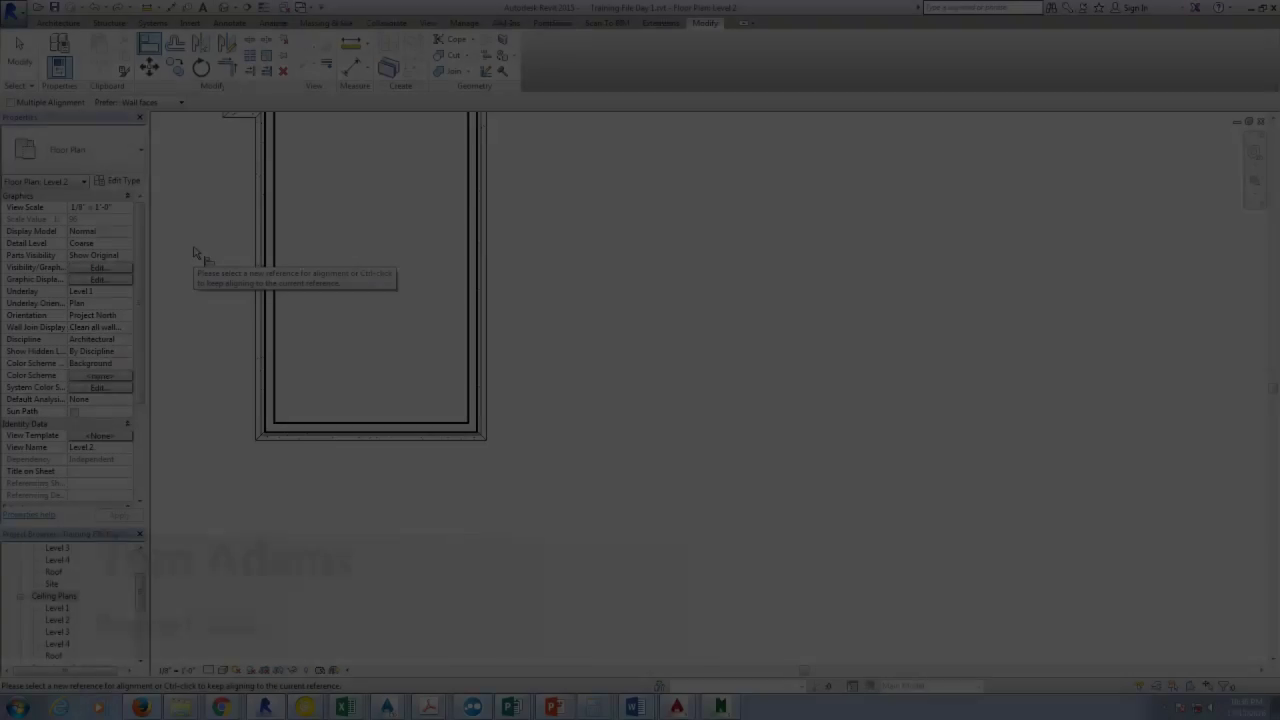